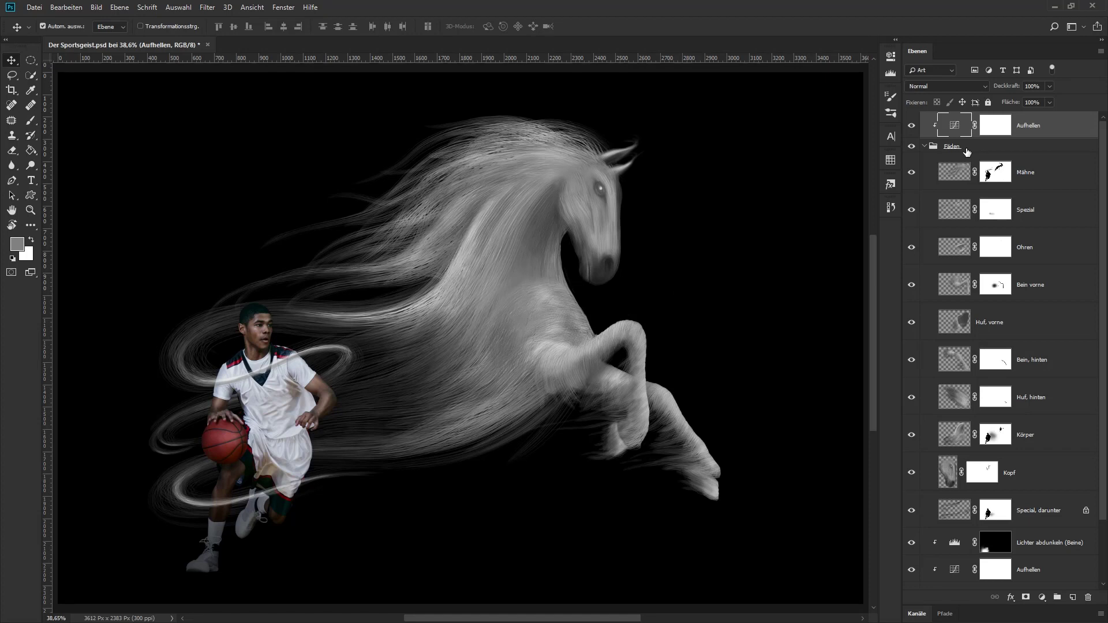
# Step: Inspect the top Aufhellen curve adjustment and toggle its visibility to compare
pyautogui.doubleClick(955, 129)
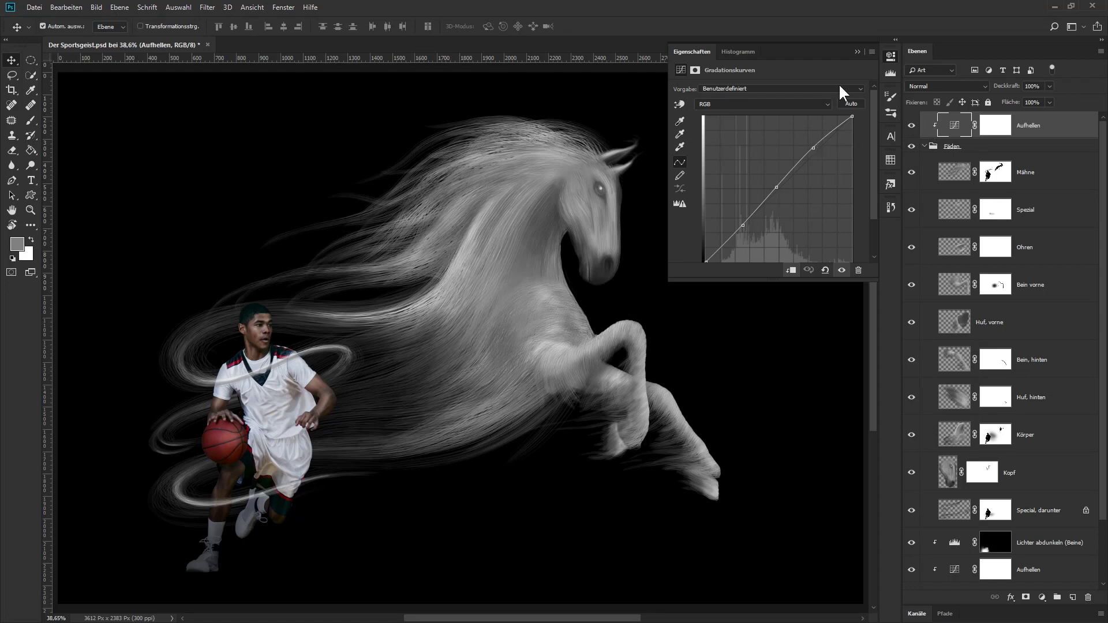
pyautogui.click(858, 52)
pyautogui.click(911, 126)
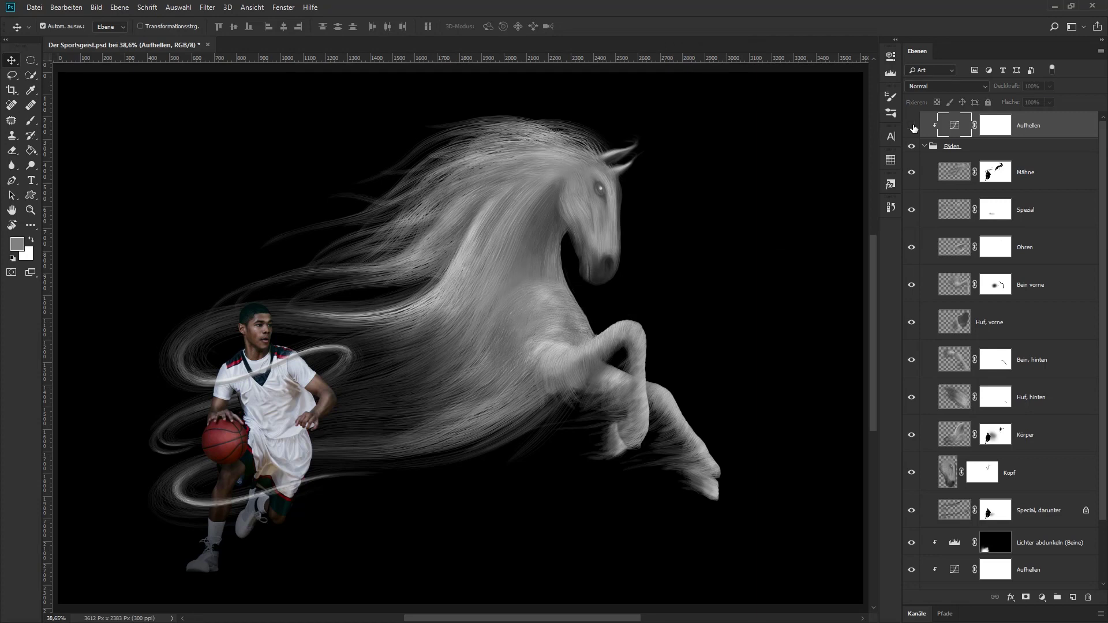
pyautogui.click(911, 126)
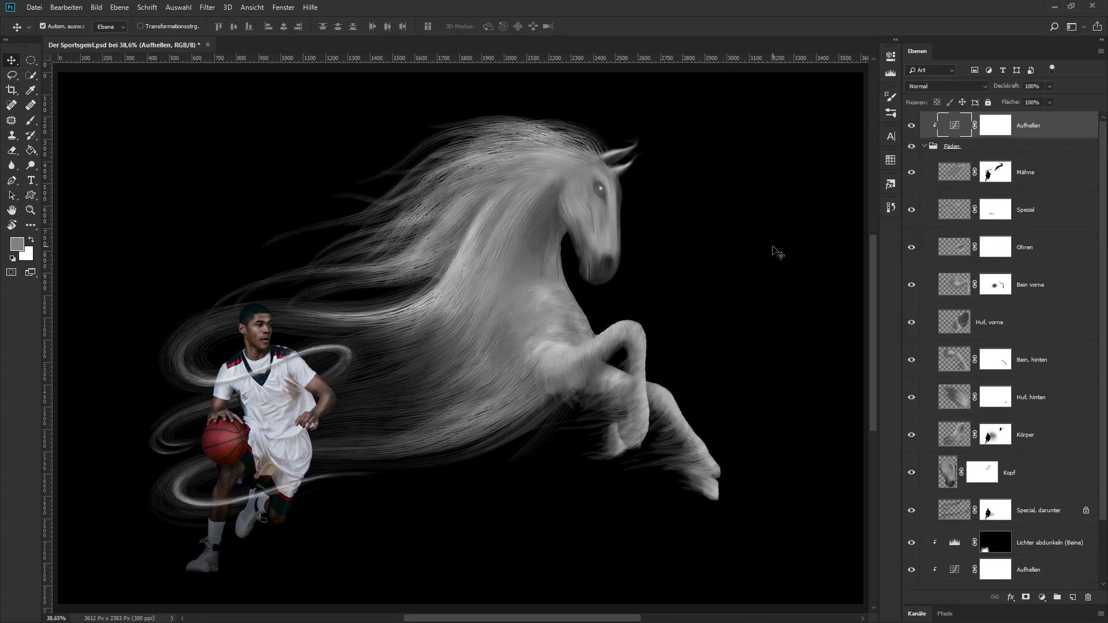
# Step: Collapse the Fäden group and add a new group named Boden above Hintergrund
pyautogui.click(661, 285)
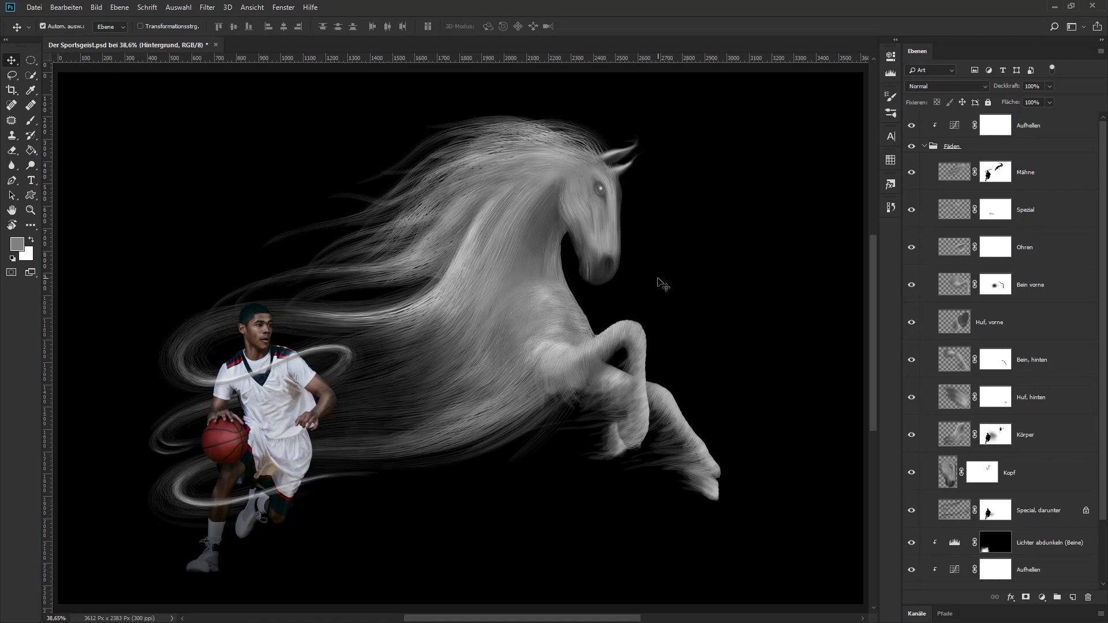
pyautogui.click(924, 146)
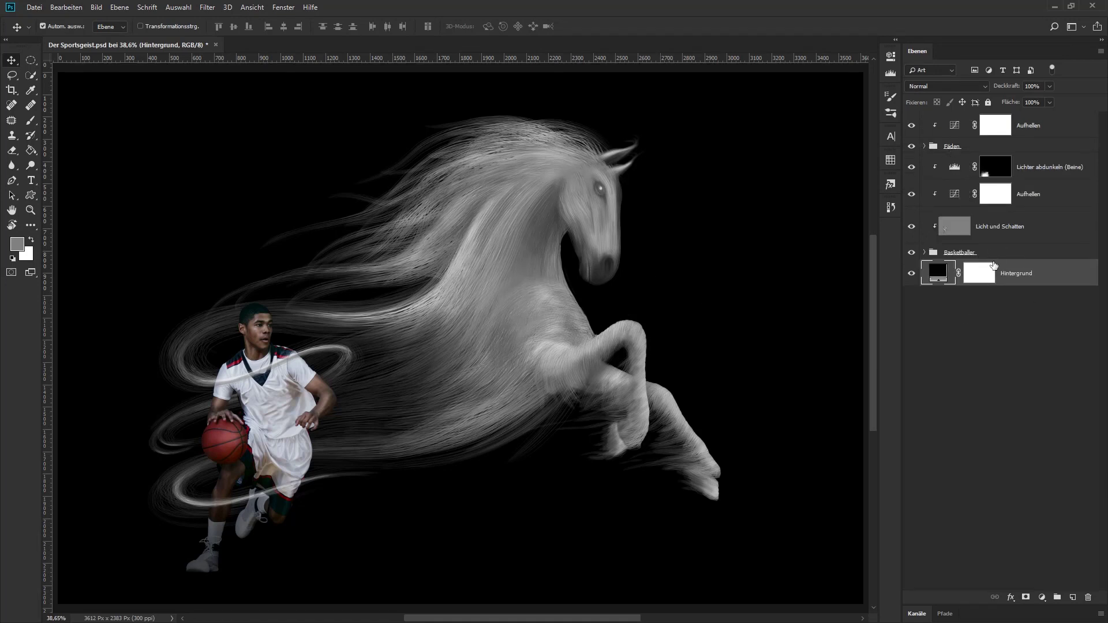
pyautogui.click(991, 254)
pyautogui.click(1023, 274)
pyautogui.click(1057, 597)
pyautogui.doubleClick(956, 268)
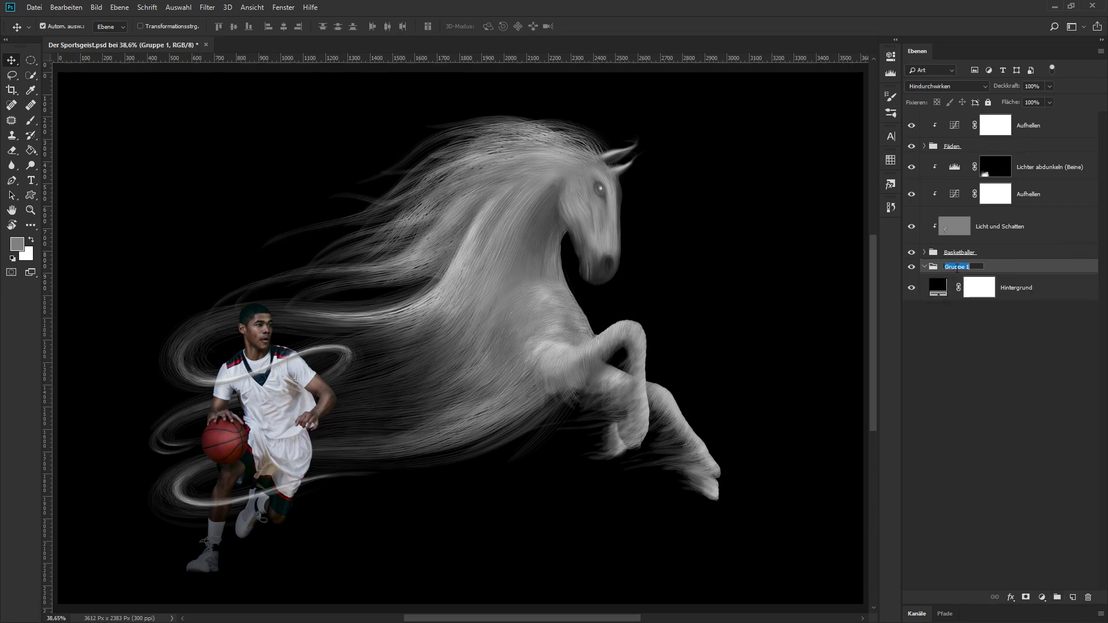
pyautogui.write('Boden')
pyautogui.press('Return')
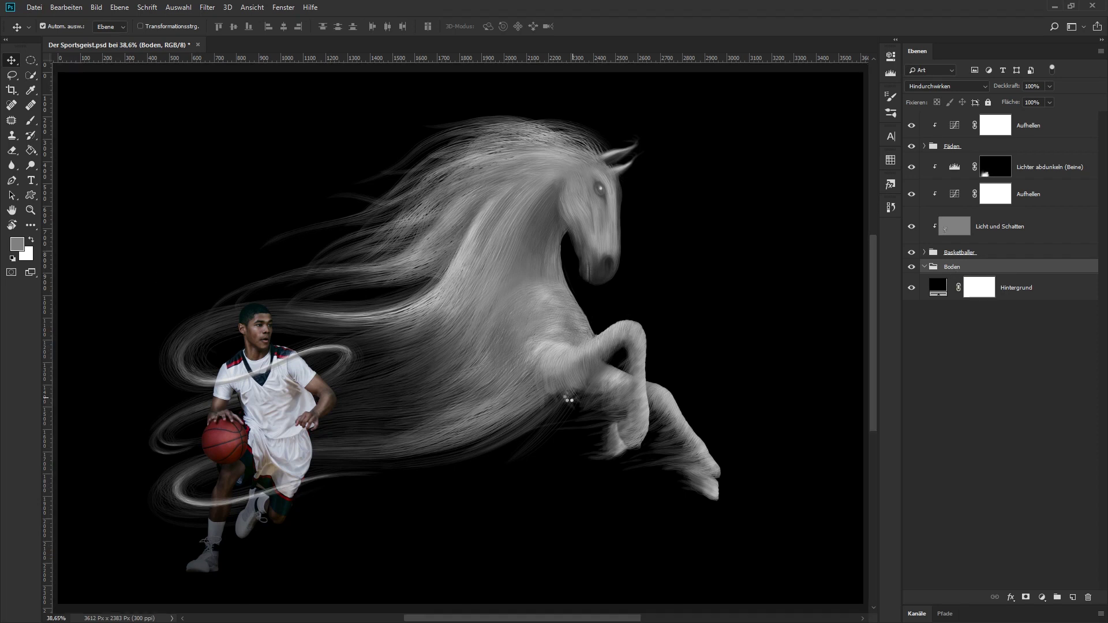
# Step: Place the landscape photo into the document and flip it horizontally
pyautogui.moveTo(69, 452); pyautogui.dragTo(575, 398)
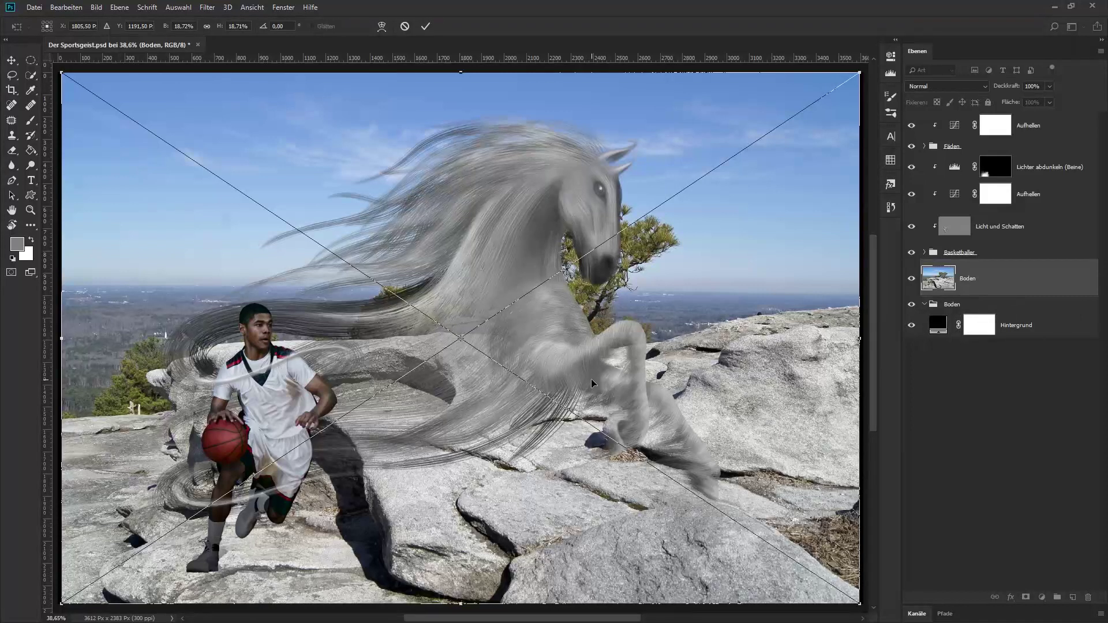
pyautogui.click(75, 6)
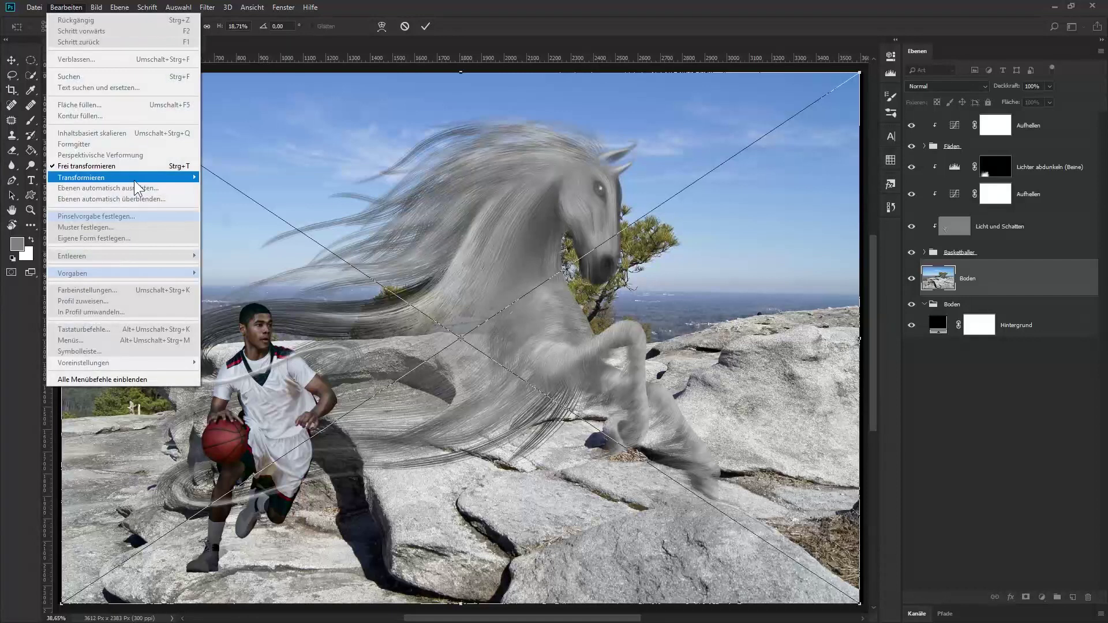
pyautogui.moveTo(95, 177)
pyautogui.click(246, 305)
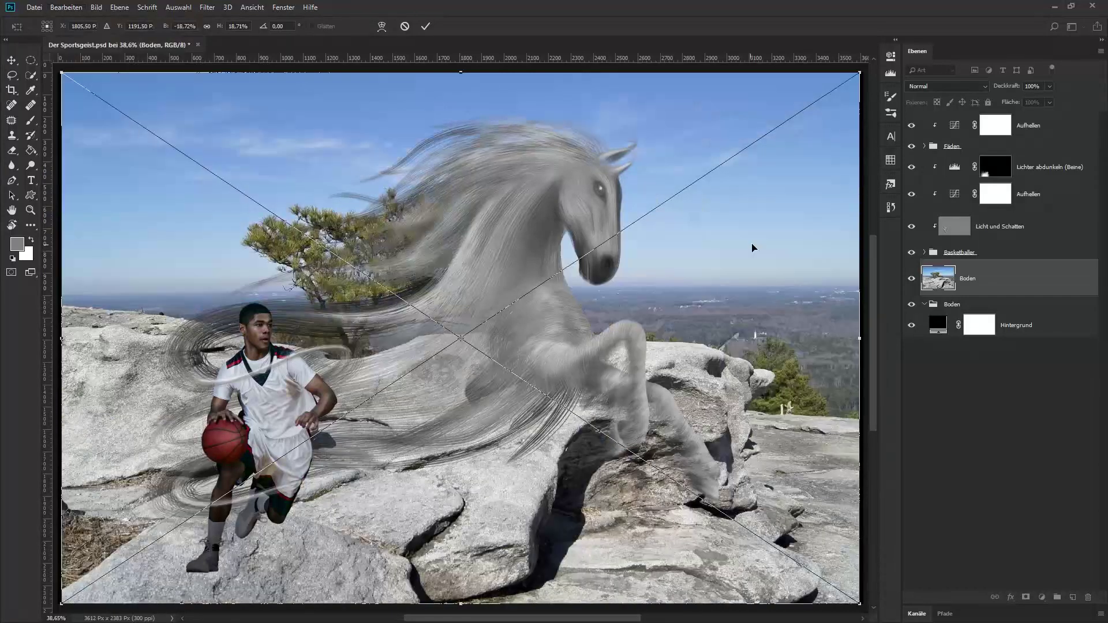
# Step: Scale the landscape to span the canvas, tilt it about four degrees, and move it into Boden
pyautogui.scroll(-2, 752, 248)
pyautogui.moveTo(677, 255); pyautogui.dragTo(583, 296)
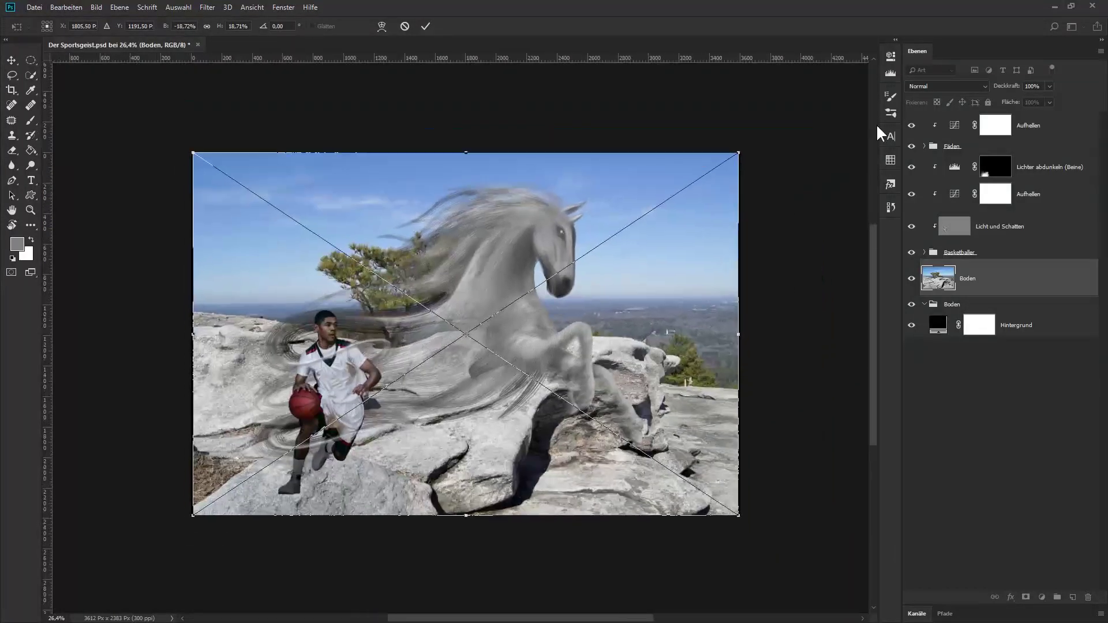
pyautogui.moveTo(739, 152); pyautogui.dragTo(689, 242)
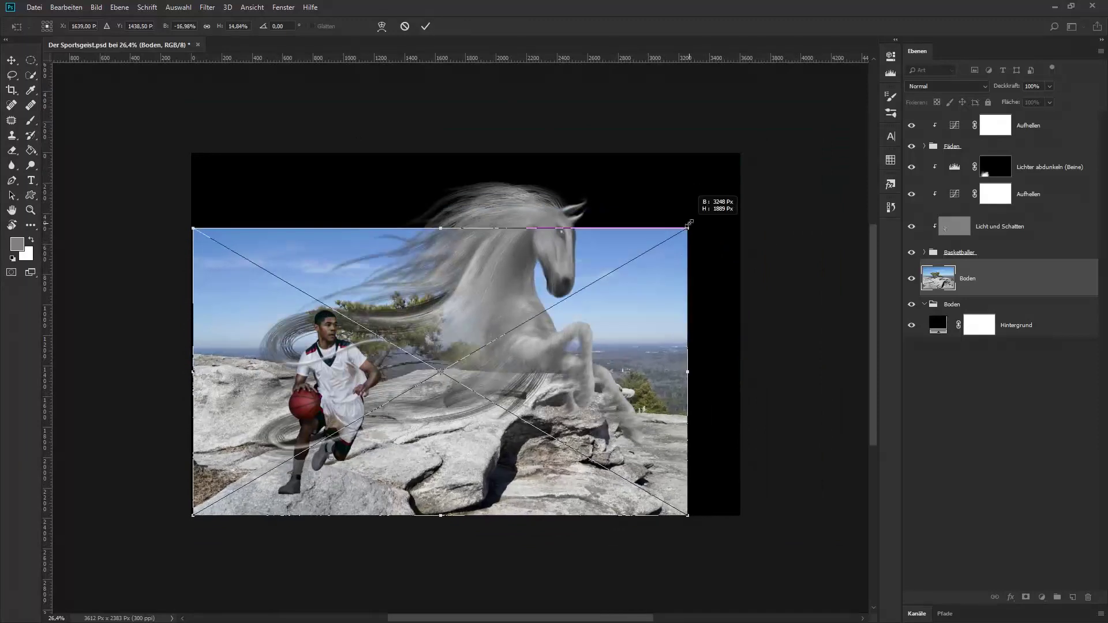
pyautogui.moveTo(688, 242)
pyautogui.mouseDown()
pyautogui.moveTo(685, 262)
pyautogui.moveTo(675, 237)
pyautogui.mouseUp()
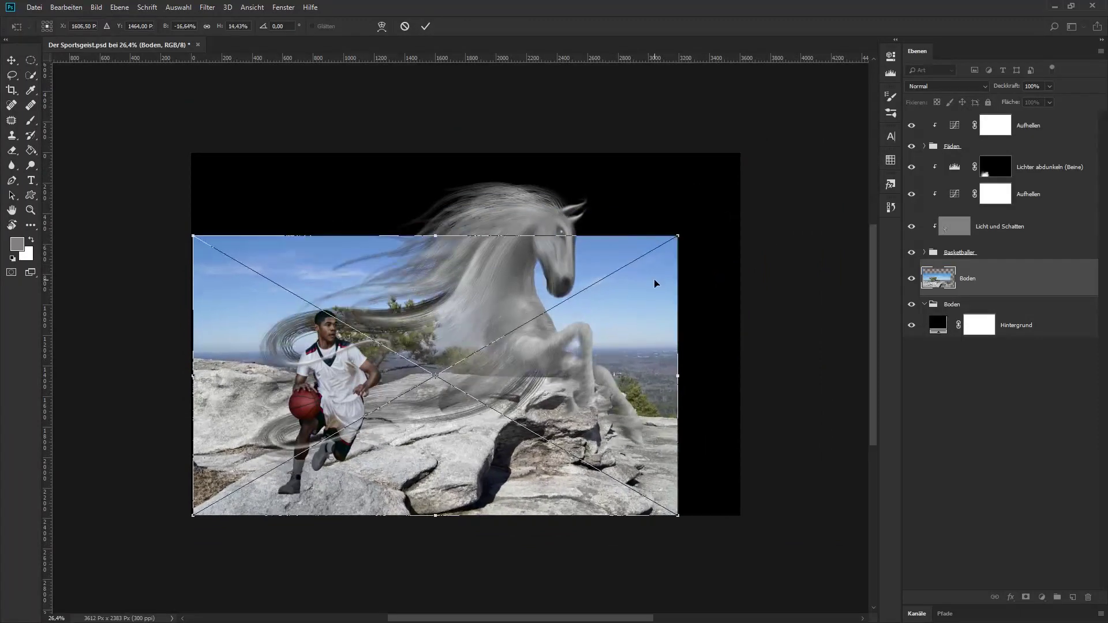
pyautogui.moveTo(656, 285); pyautogui.dragTo(652, 322)
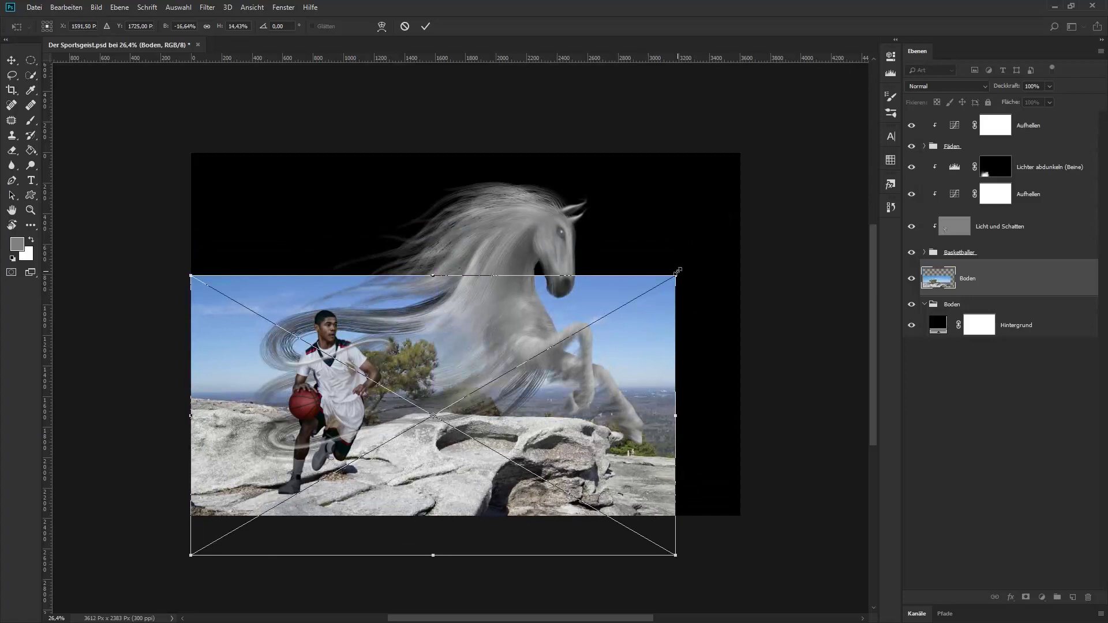
pyautogui.moveTo(675, 276); pyautogui.dragTo(852, 260)
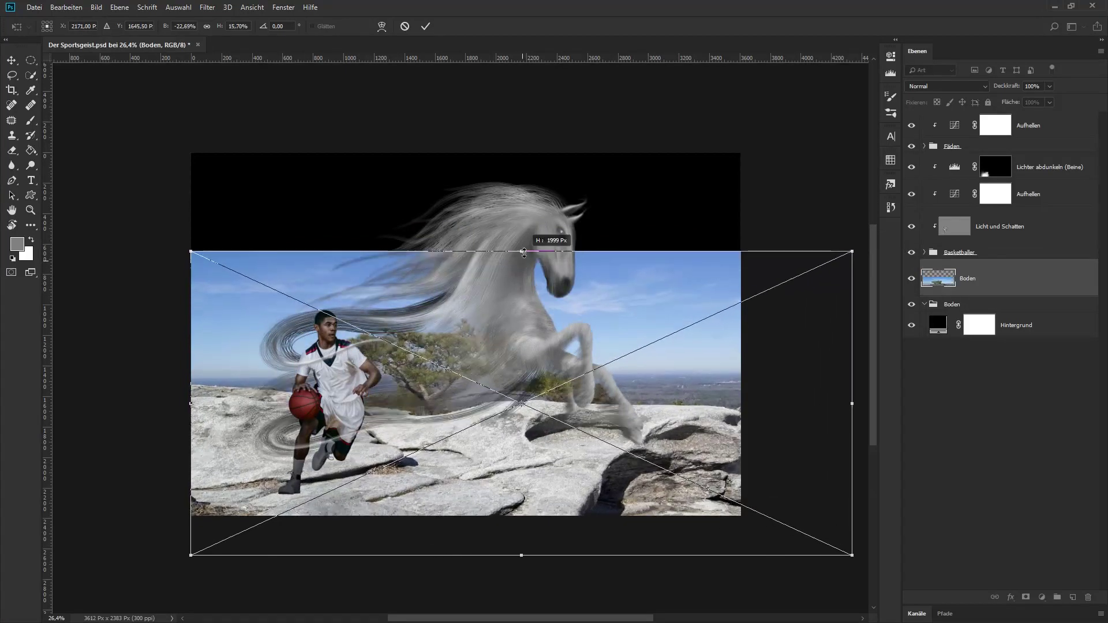
pyautogui.moveTo(639, 292); pyautogui.dragTo(619, 301)
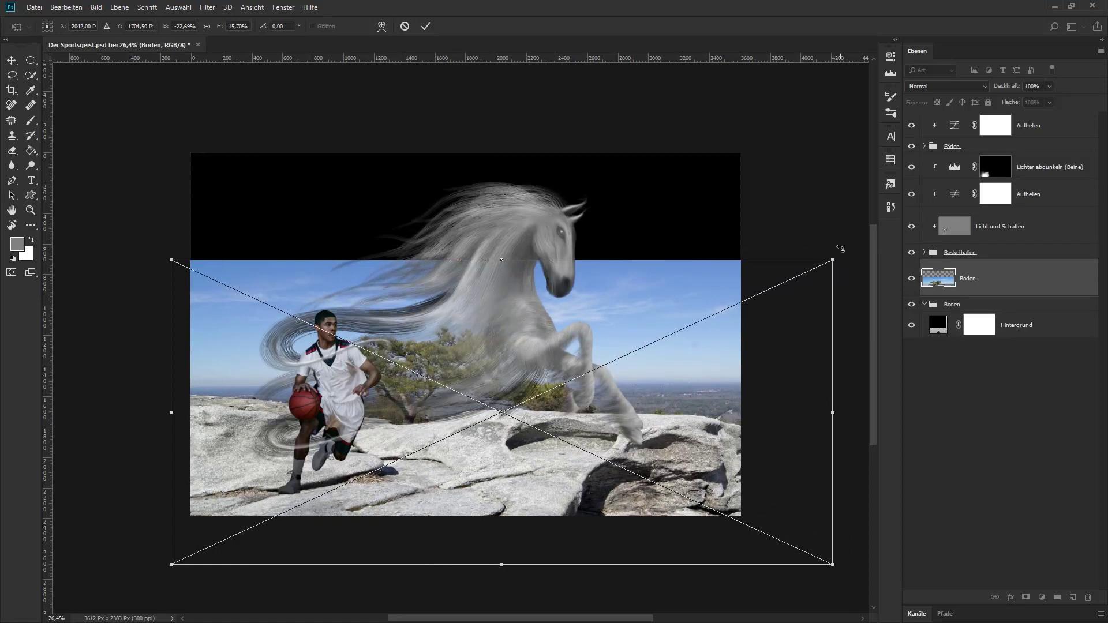
pyautogui.moveTo(840, 249); pyautogui.dragTo(846, 277)
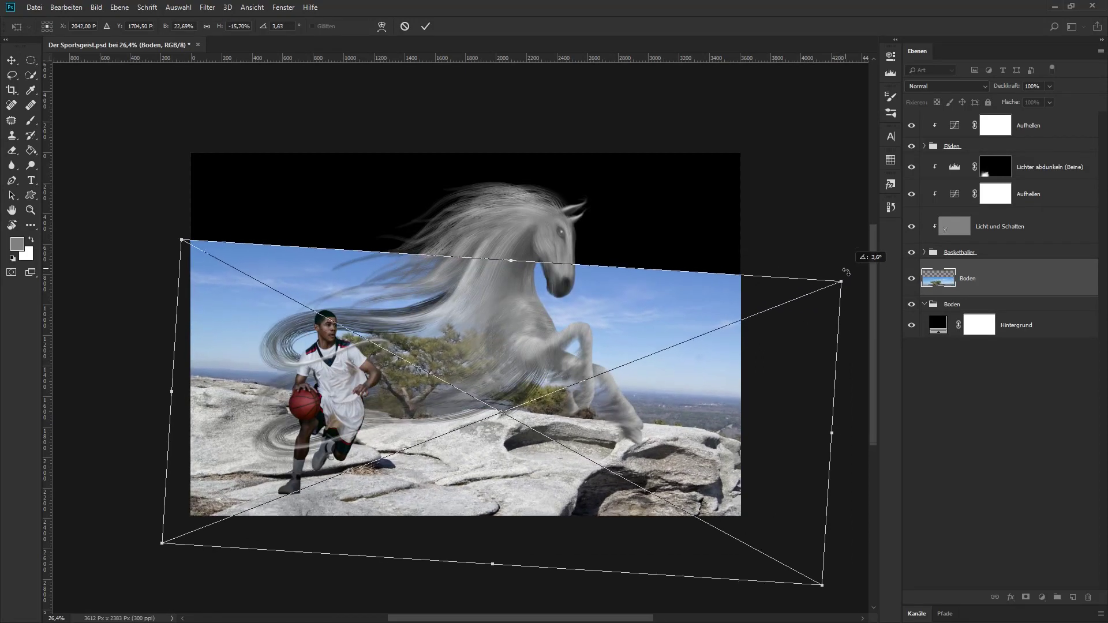
pyautogui.moveTo(631, 315)
pyautogui.mouseDown()
pyautogui.moveTo(618, 319)
pyautogui.moveTo(629, 318)
pyautogui.mouseUp()
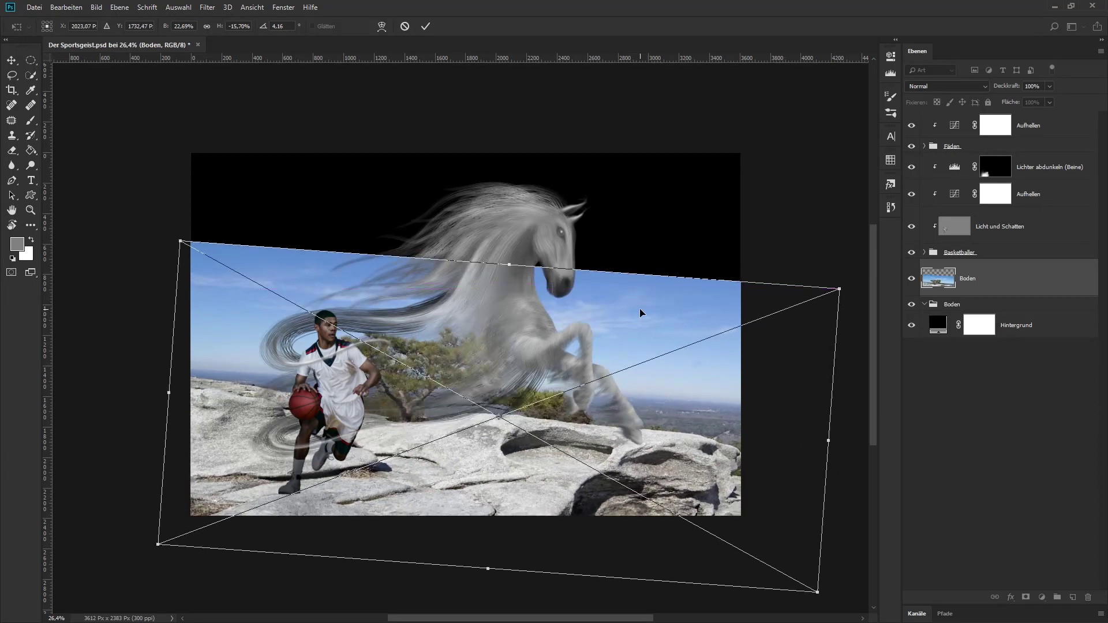
pyautogui.press('Return')
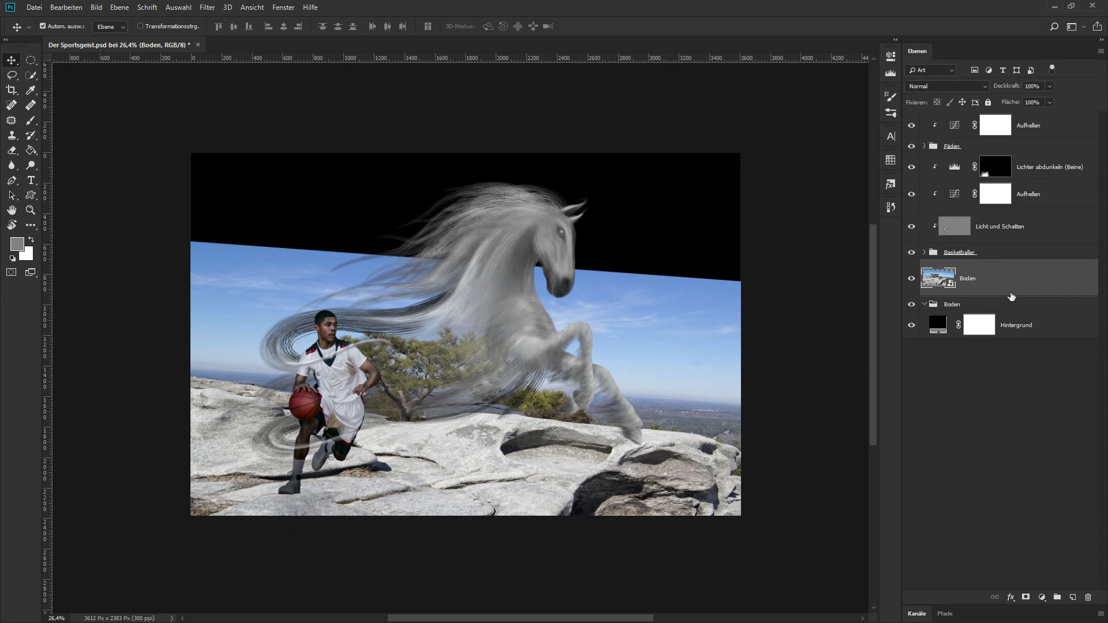
pyautogui.moveTo(1004, 280); pyautogui.dragTo(990, 301)
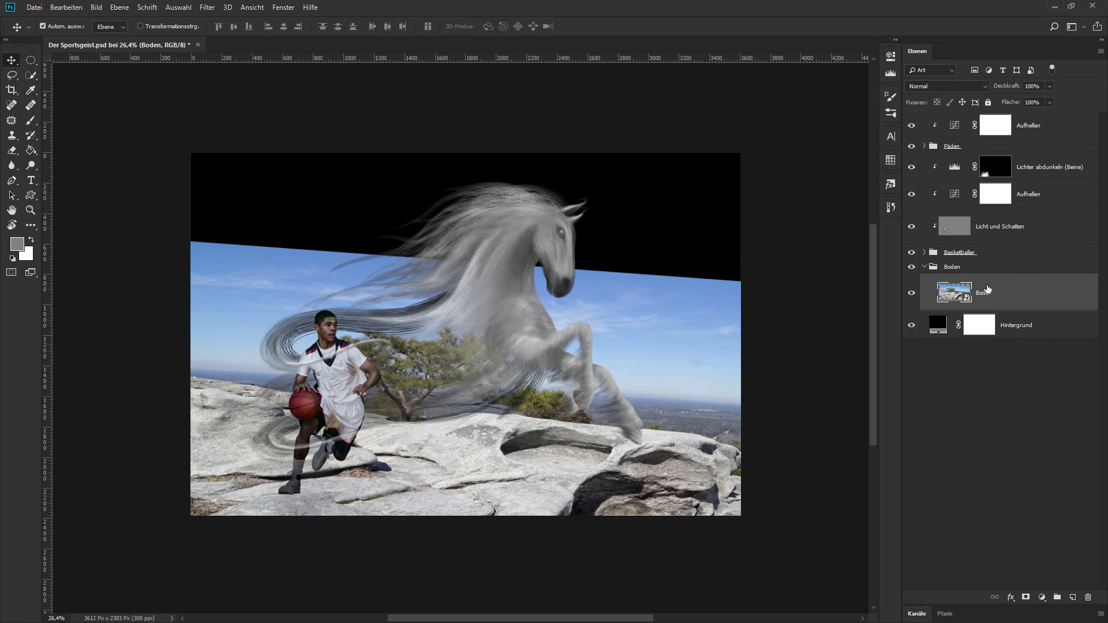
# Step: Split the landscape's This Layer black slider to about 133/255 so dark tones fade softly
pyautogui.doubleClick(1021, 300)
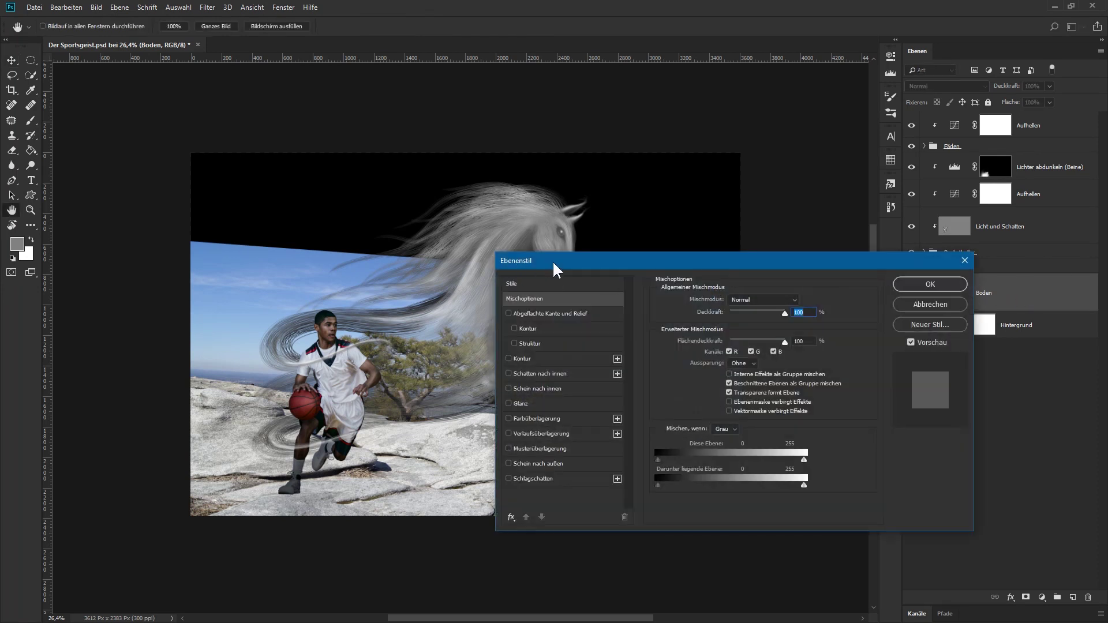
pyautogui.moveTo(553, 260); pyautogui.dragTo(559, 244)
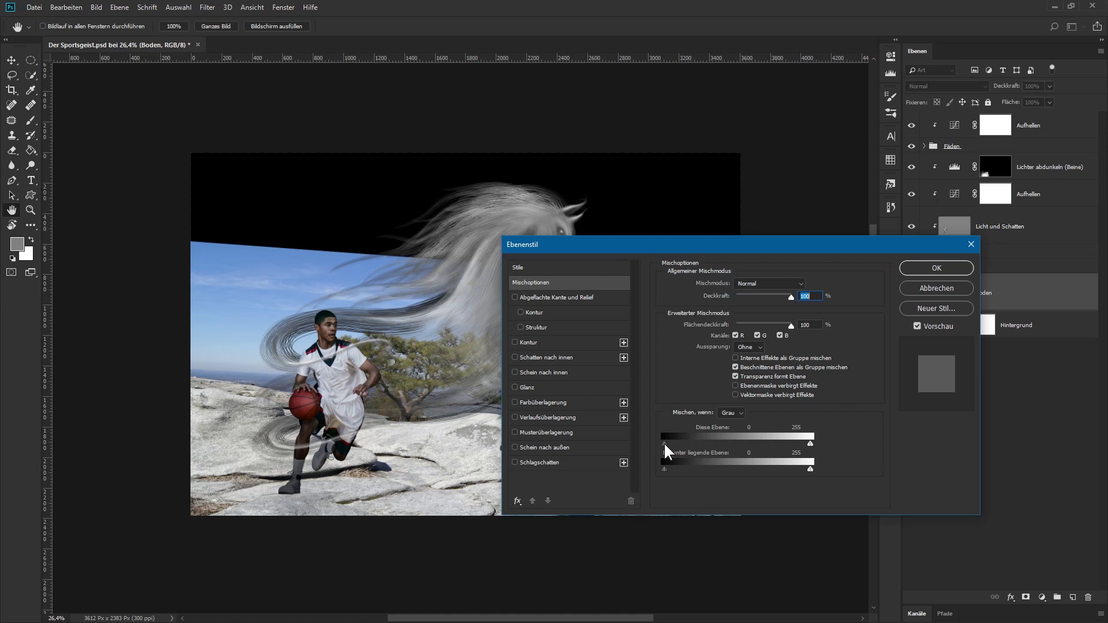
pyautogui.moveTo(664, 442); pyautogui.dragTo(822, 438)
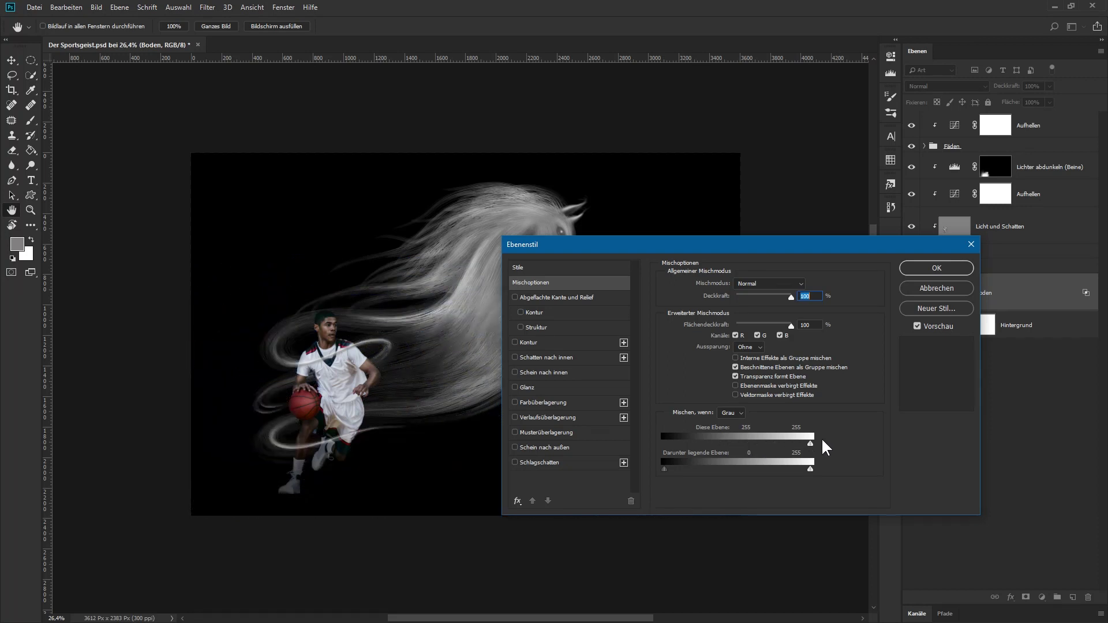
pyautogui.moveTo(818, 437)
pyautogui.mouseDown()
pyautogui.moveTo(682, 440)
pyautogui.moveTo(753, 438)
pyautogui.mouseUp()
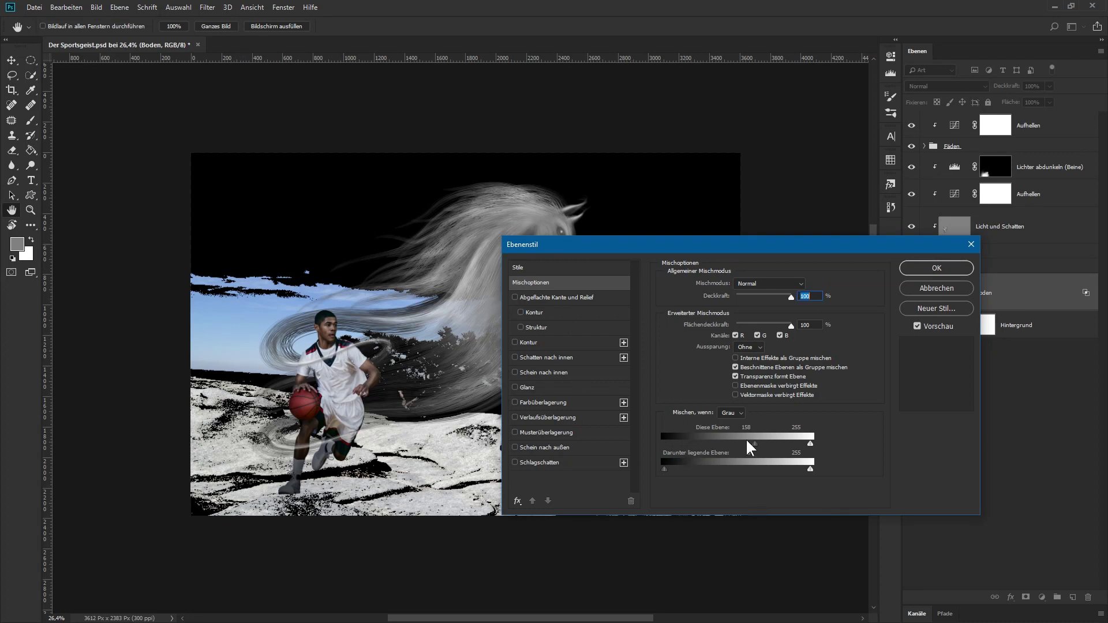
pyautogui.moveTo(755, 443); pyautogui.dragTo(735, 445)
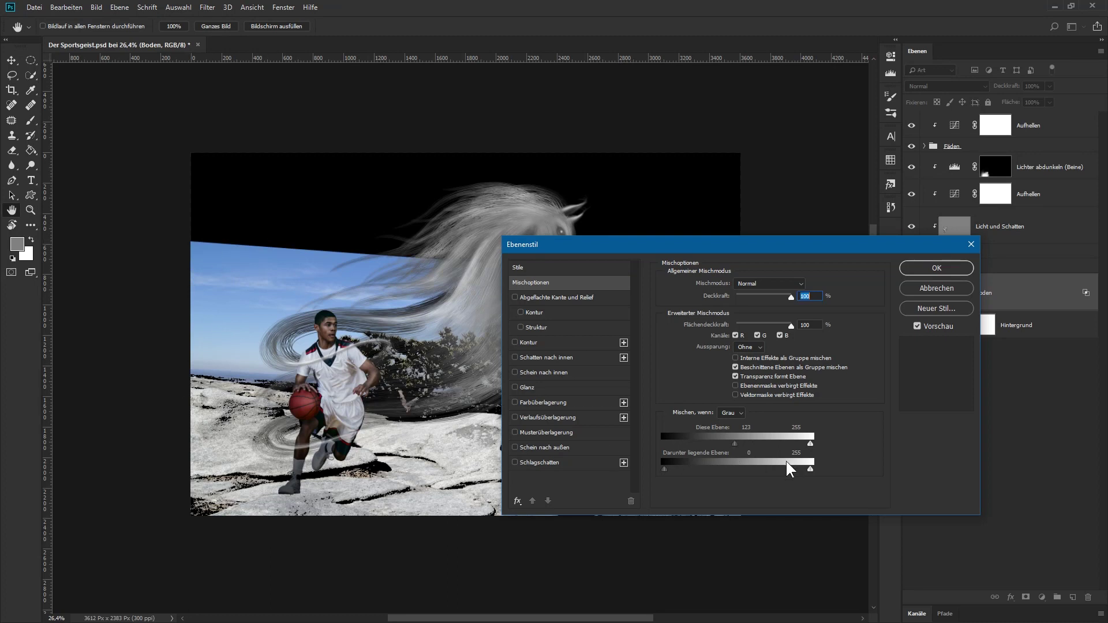
pyautogui.press('alt')
pyautogui.moveTo(735, 442); pyautogui.dragTo(762, 440)
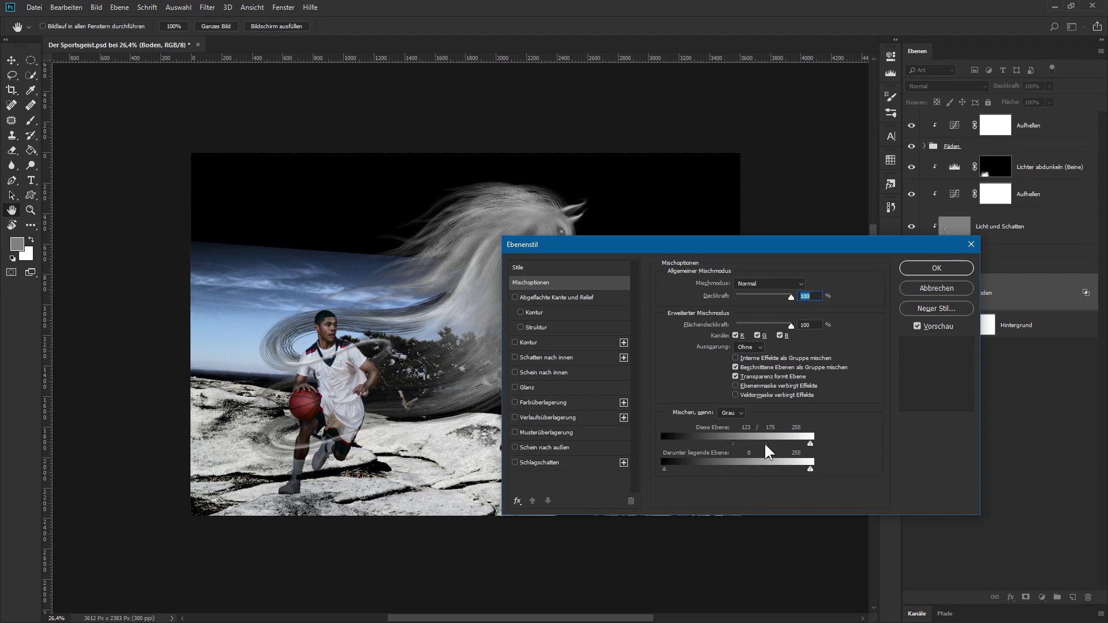
pyautogui.moveTo(765, 442); pyautogui.dragTo(818, 438)
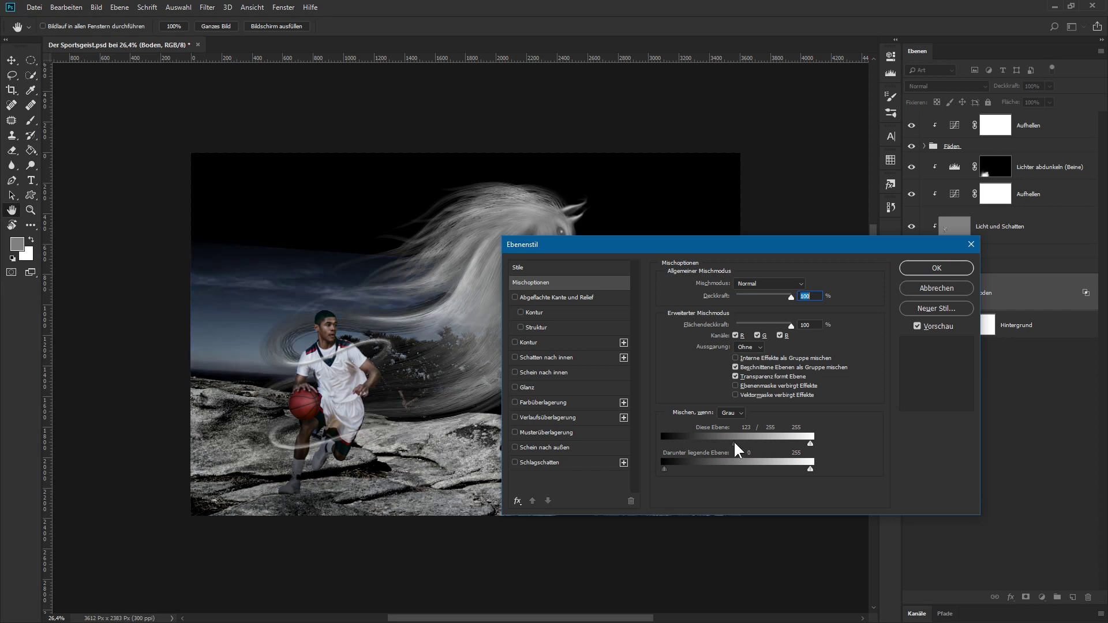
pyautogui.moveTo(734, 442)
pyautogui.mouseDown()
pyautogui.moveTo(690, 441)
pyautogui.moveTo(763, 443)
pyautogui.moveTo(743, 445)
pyautogui.mouseUp()
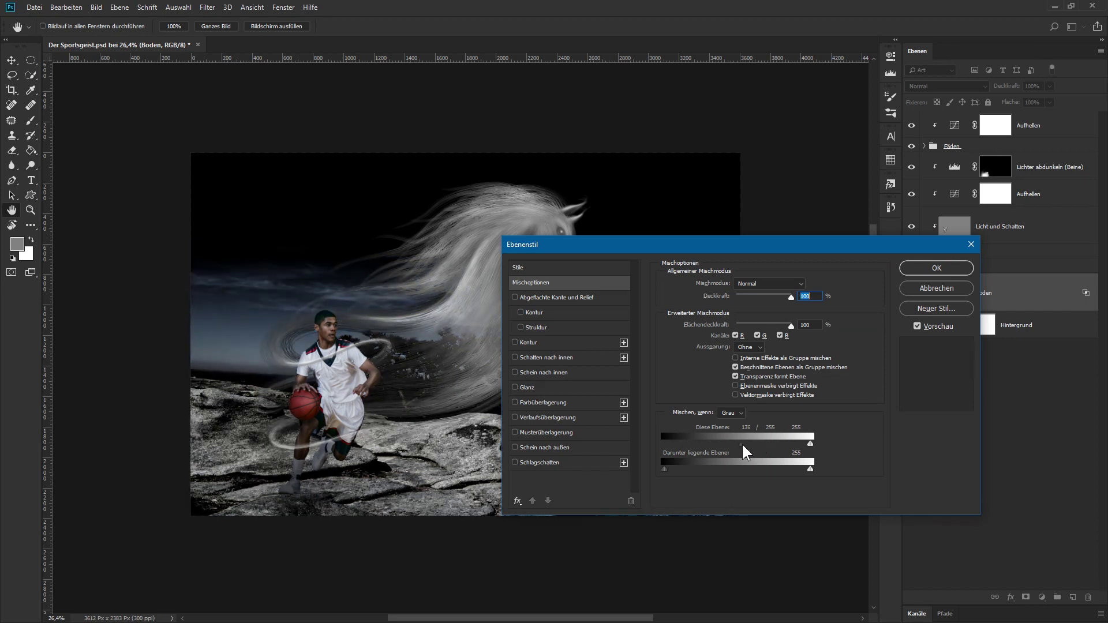
pyautogui.click(929, 269)
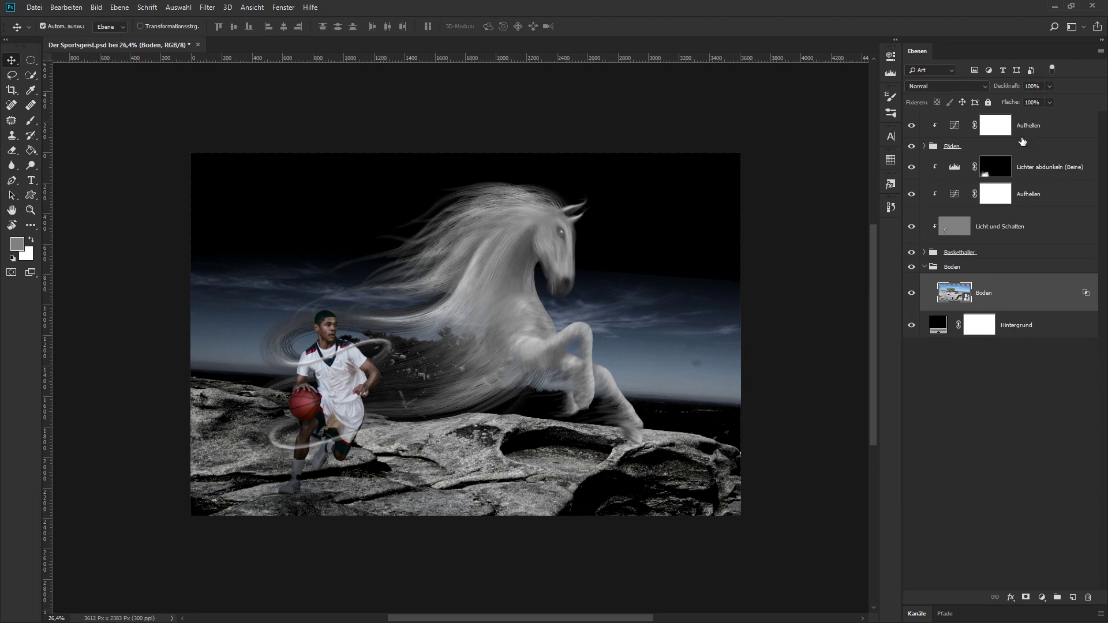
# Step: Set the landscape layer to 90% opacity and add a black mask hiding it
pyautogui.click(1039, 86)
pyautogui.write('90')
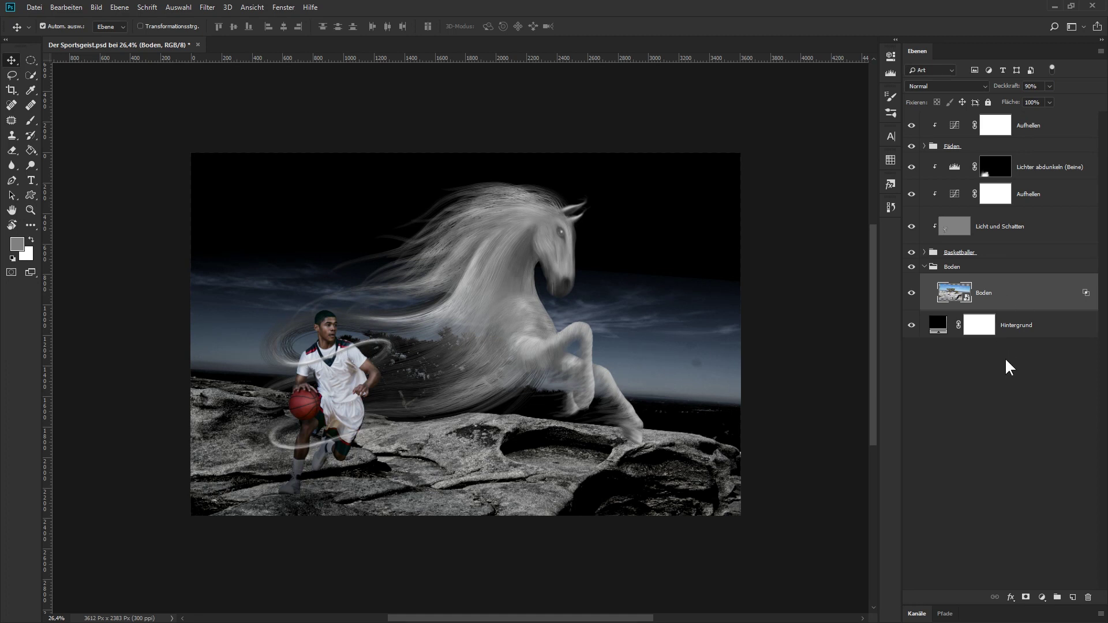
pyautogui.keyDown('alt'); pyautogui.click(1026, 598); pyautogui.keyUp('alt')
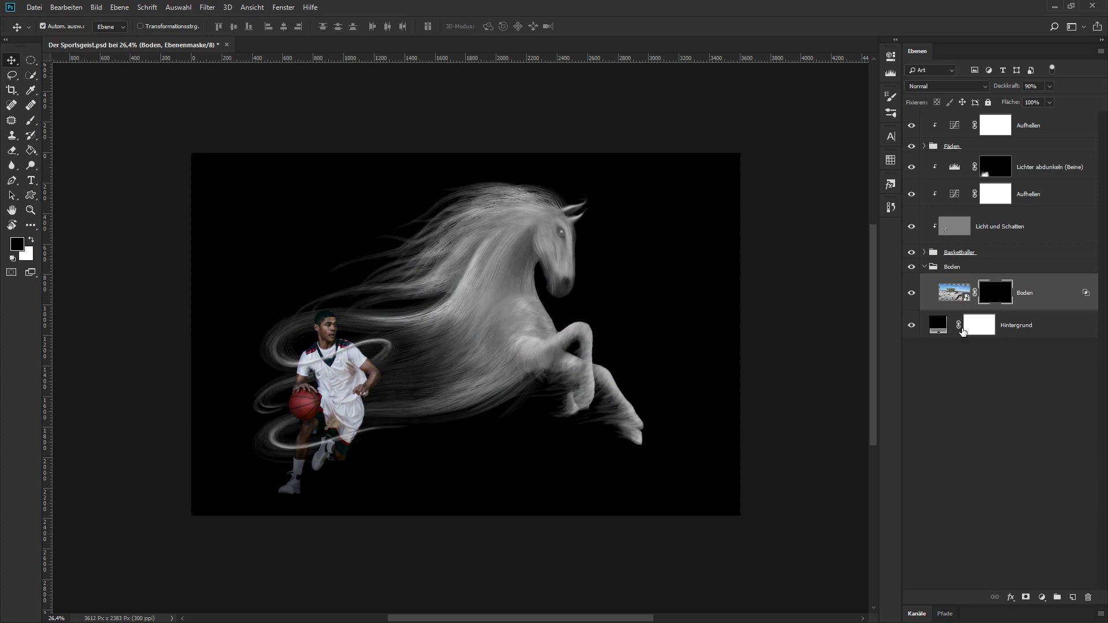
# Step: Set up a large soft white brush with higher opacity for painting the mask
pyautogui.click(28, 120)
pyautogui.rightClick(531, 356)
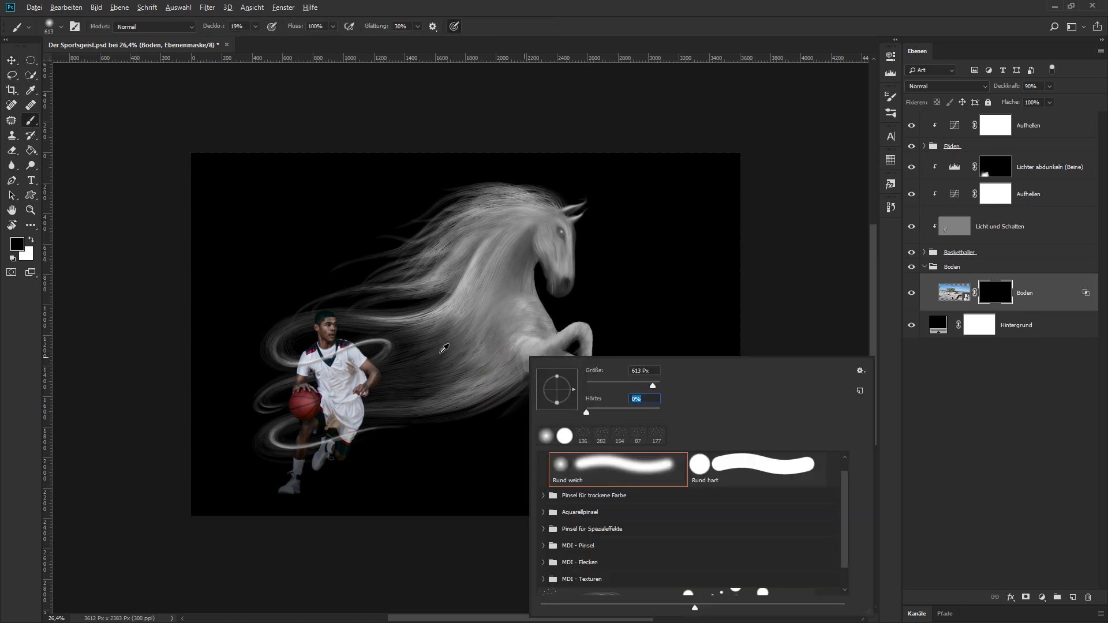
pyautogui.press('Return')
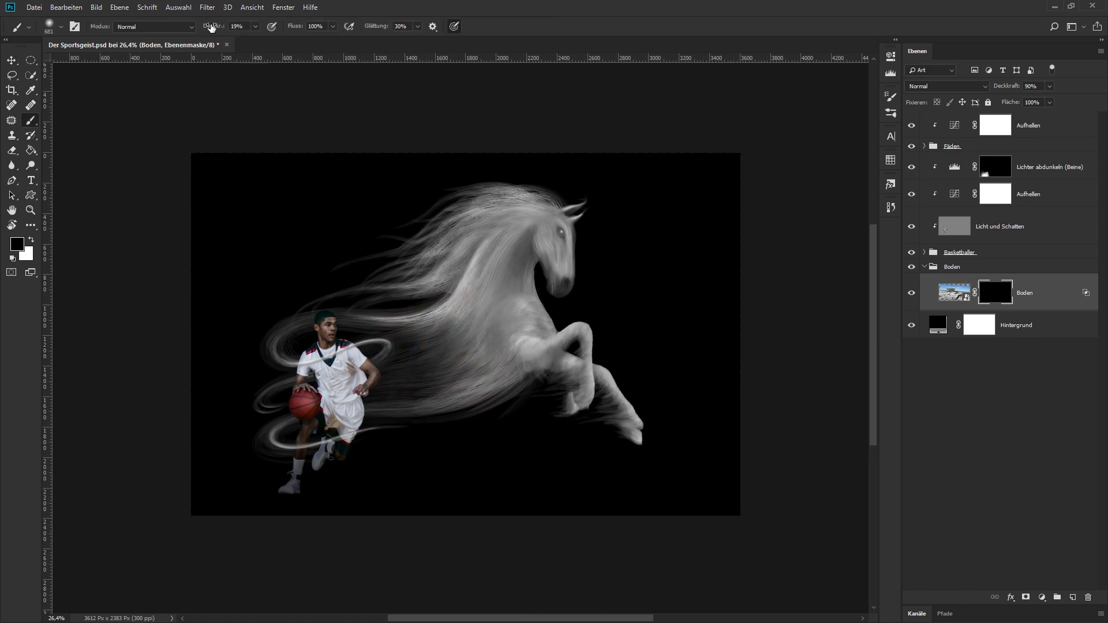
pyautogui.moveTo(212, 27); pyautogui.dragTo(221, 29)
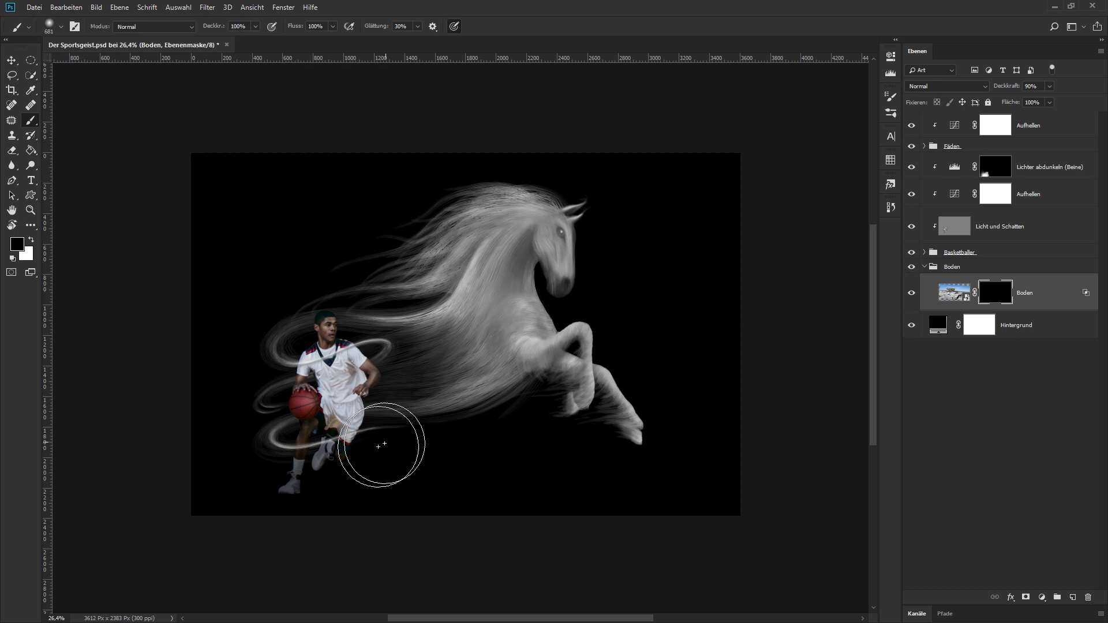
pyautogui.moveTo(303, 460); pyautogui.dragTo(323, 461)
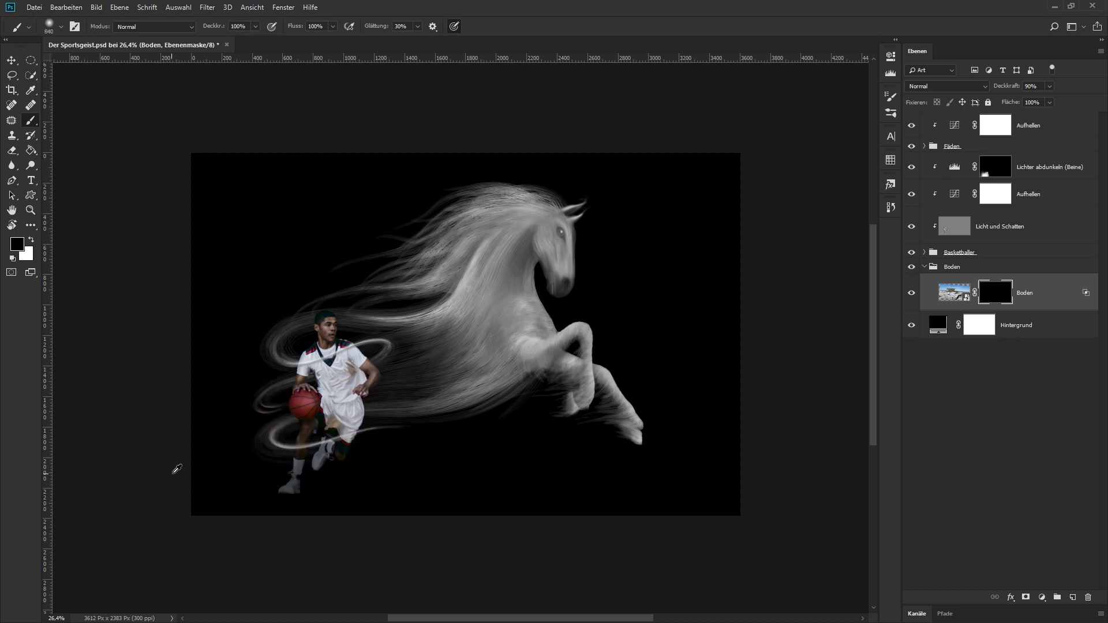
pyautogui.moveTo(198, 444); pyautogui.dragTo(220, 448)
pyautogui.press('x')
# Step: Paint white along the bottom to reveal rocky ground, then lower layer opacity toward 30%
pyautogui.moveTo(161, 480); pyautogui.dragTo(652, 541)
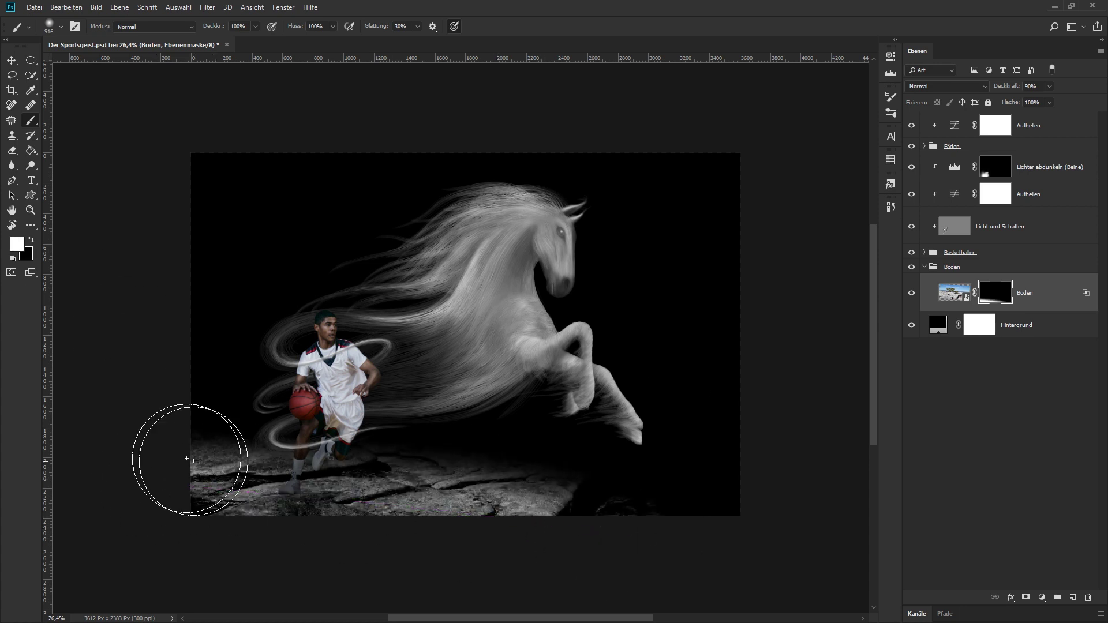
pyautogui.moveTo(186, 438); pyautogui.dragTo(198, 408)
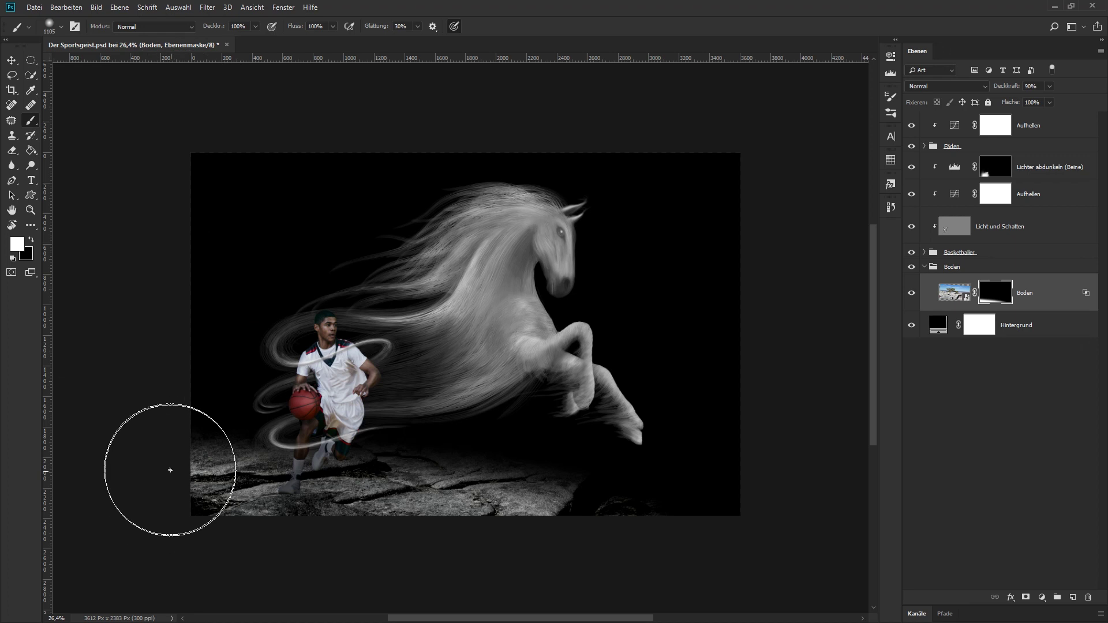
pyautogui.moveTo(168, 465); pyautogui.dragTo(490, 527)
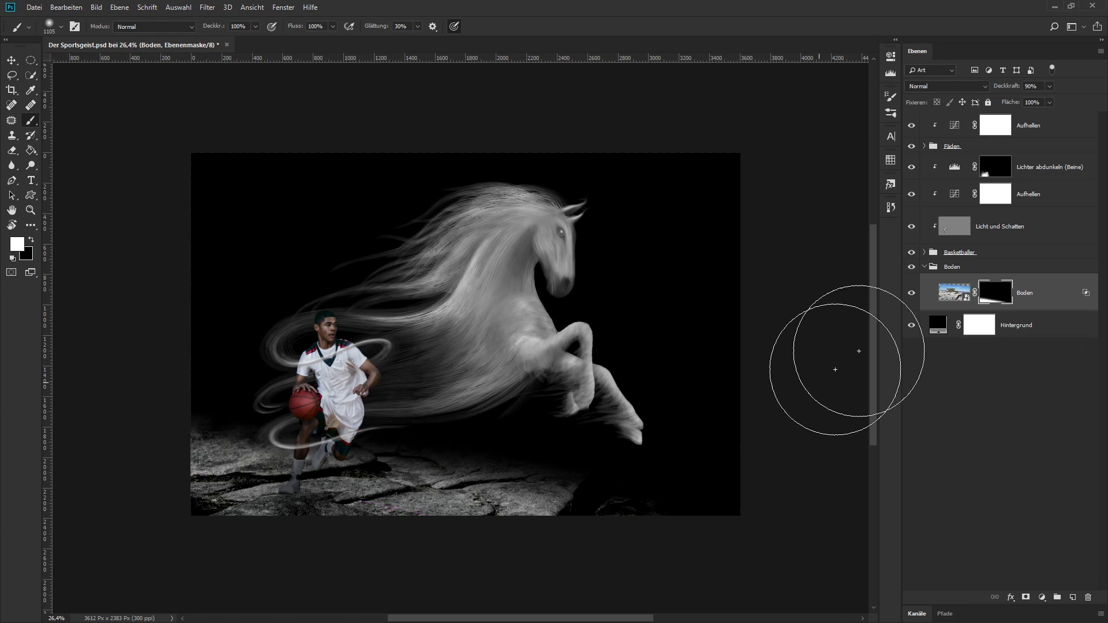
pyautogui.moveTo(1011, 86); pyautogui.dragTo(1011, 89)
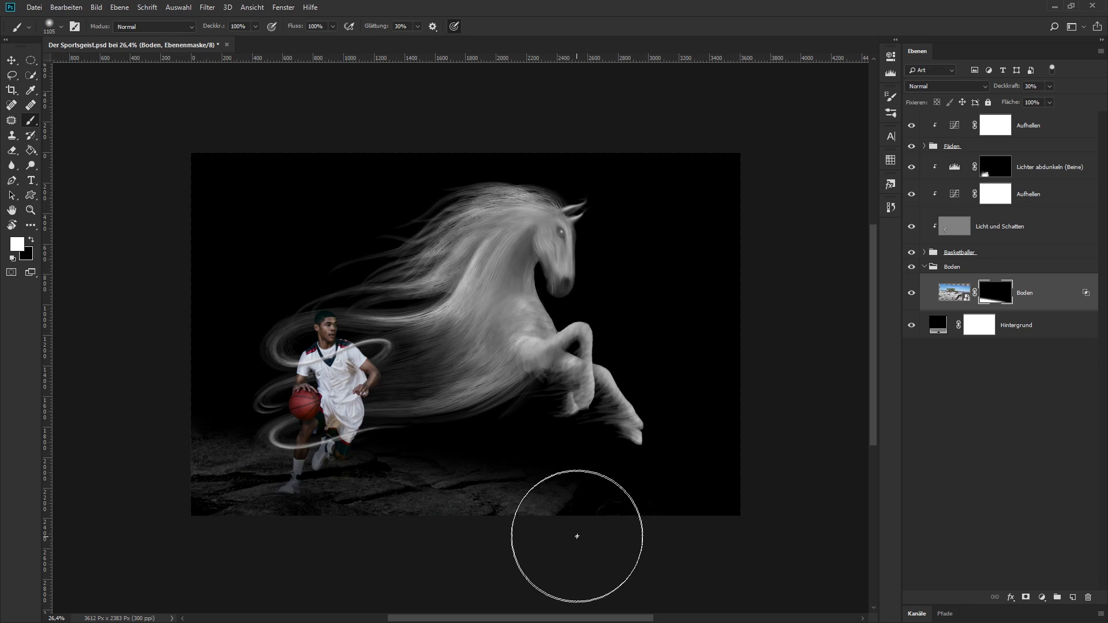
# Step: Fade out the lower-right ground in black and reveal more ground around the player's legs
pyautogui.press('x')
pyautogui.moveTo(601, 549); pyautogui.dragTo(601, 504)
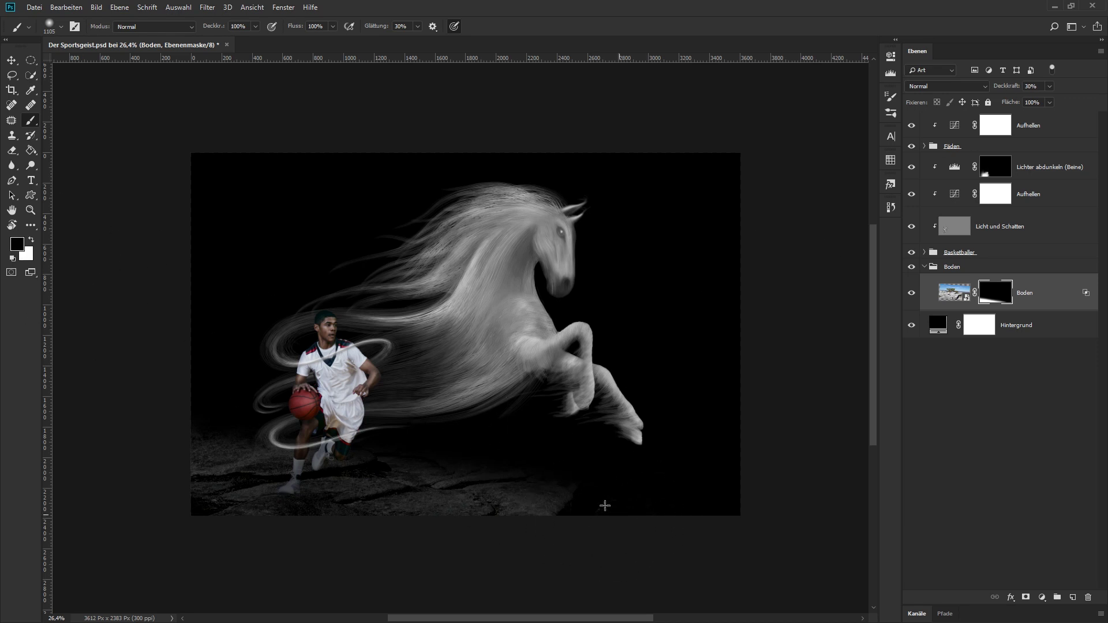
pyautogui.moveTo(212, 31); pyautogui.dragTo(180, 32)
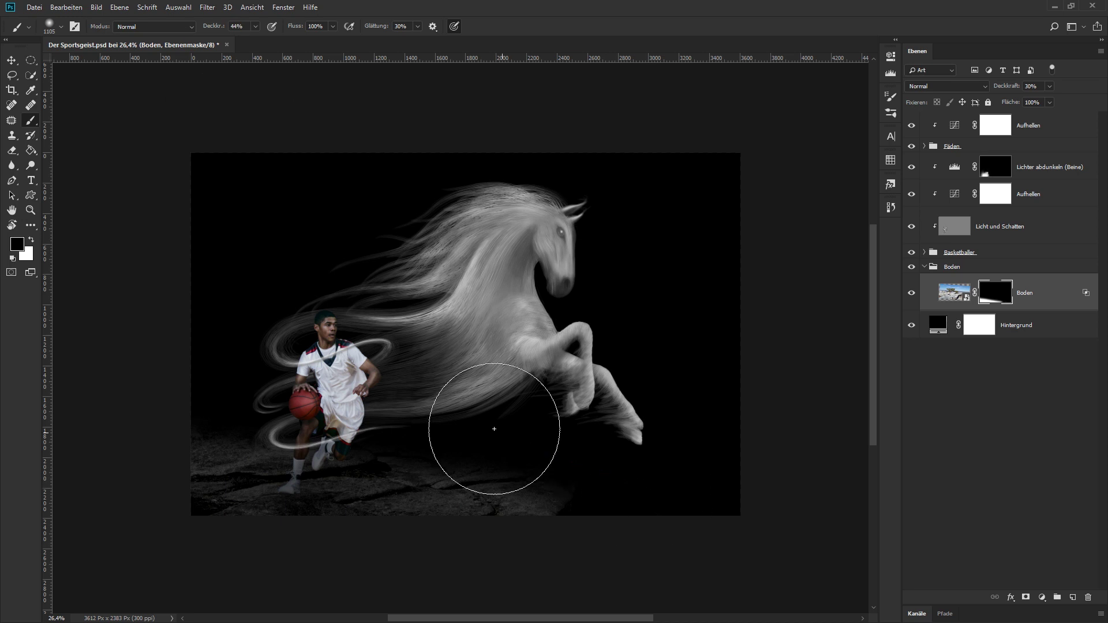
pyautogui.moveTo(594, 507); pyautogui.dragTo(543, 496)
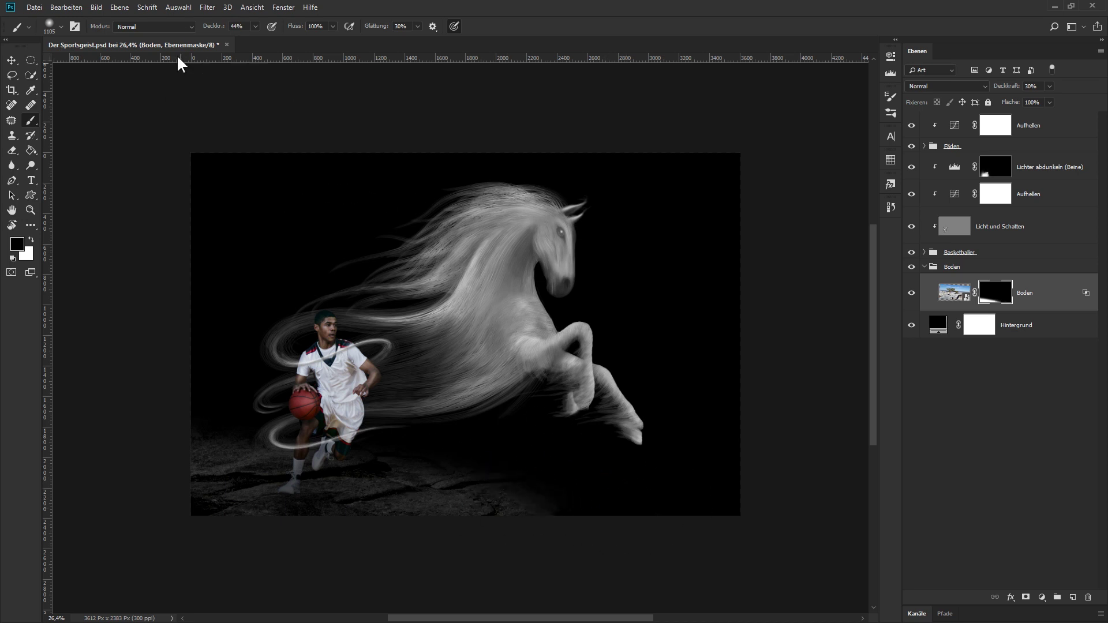
pyautogui.moveTo(212, 28); pyautogui.dragTo(199, 29)
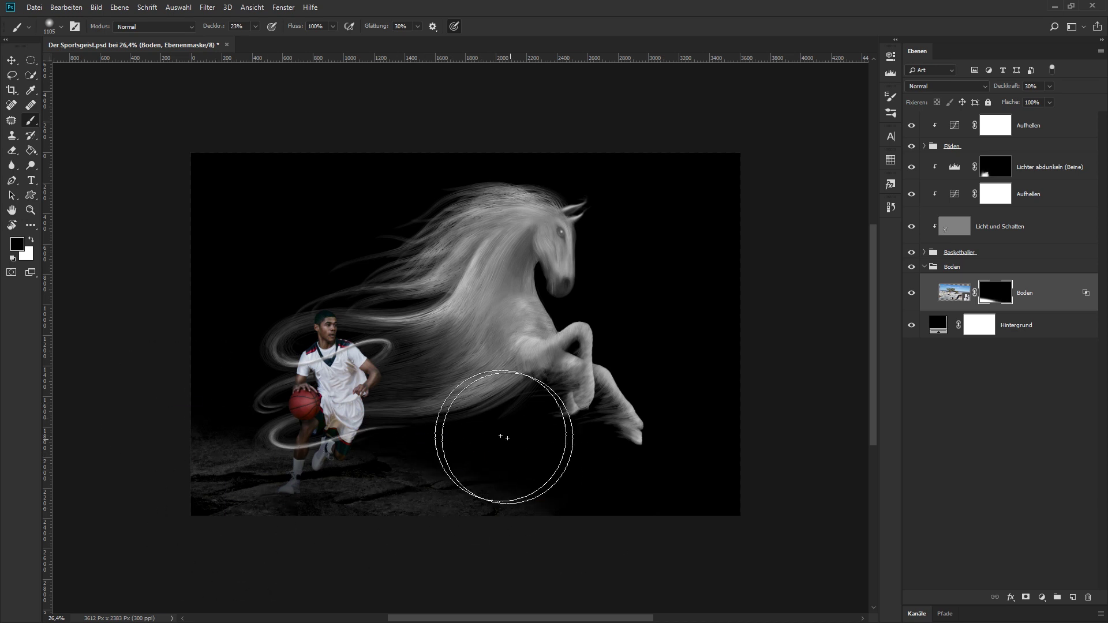
pyautogui.click(502, 438)
pyautogui.click(268, 416)
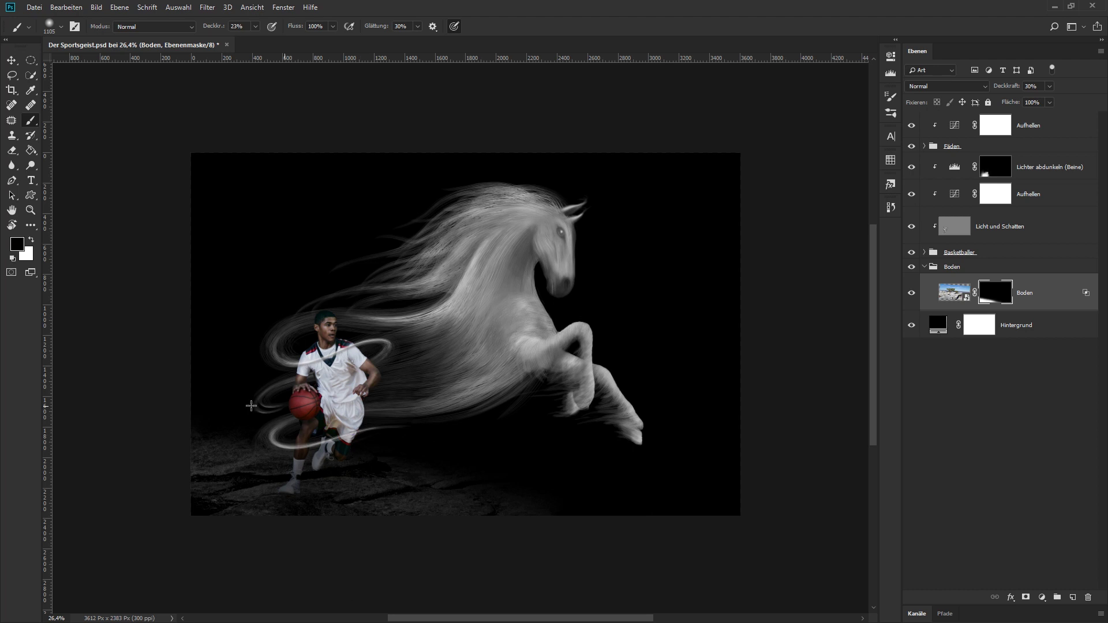
# Step: Review the Boden blending options and lower the ground layer's opacity to about 27%
pyautogui.doubleClick(1058, 295)
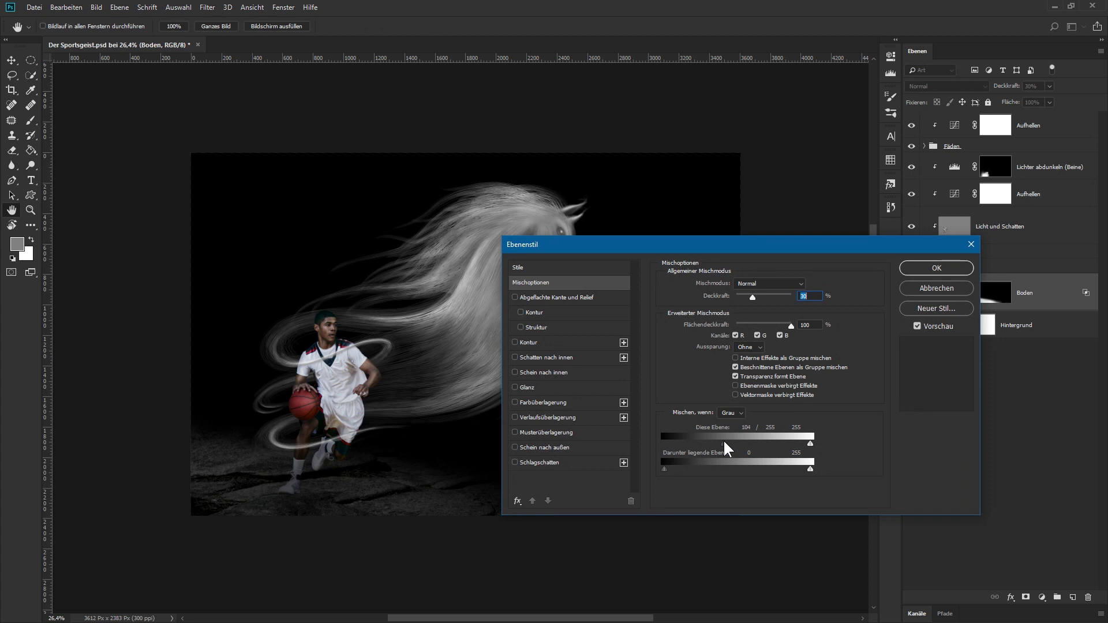
pyautogui.click(935, 268)
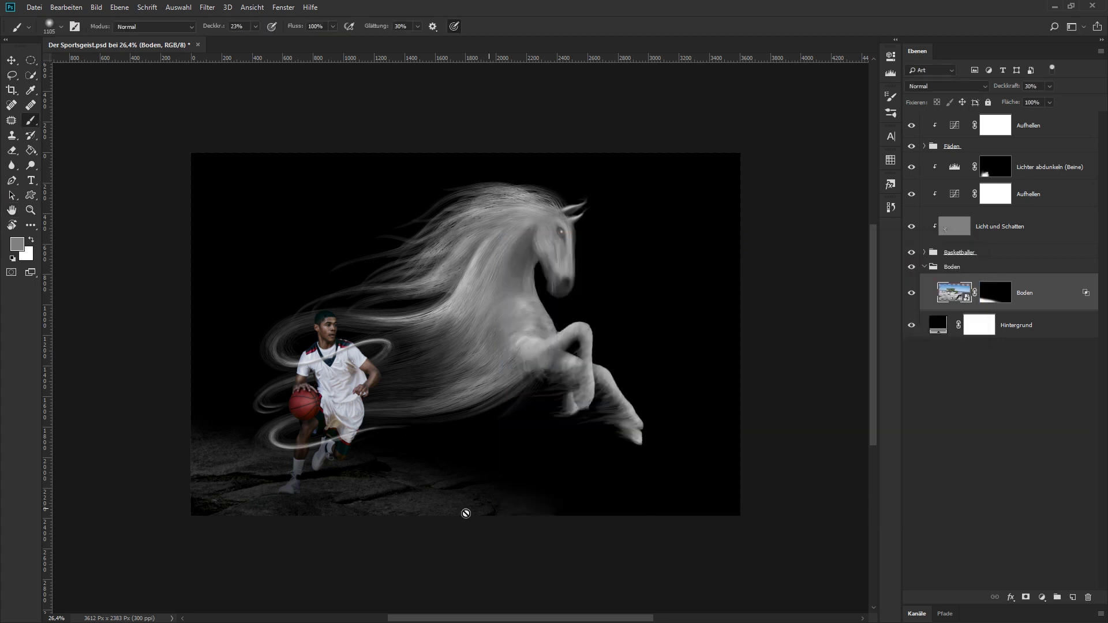
pyautogui.click(1040, 88)
pyautogui.write('20')
# Step: Pick the Basketballer layer from its group and paste a copy above the Boden ground layer
pyautogui.click(924, 253)
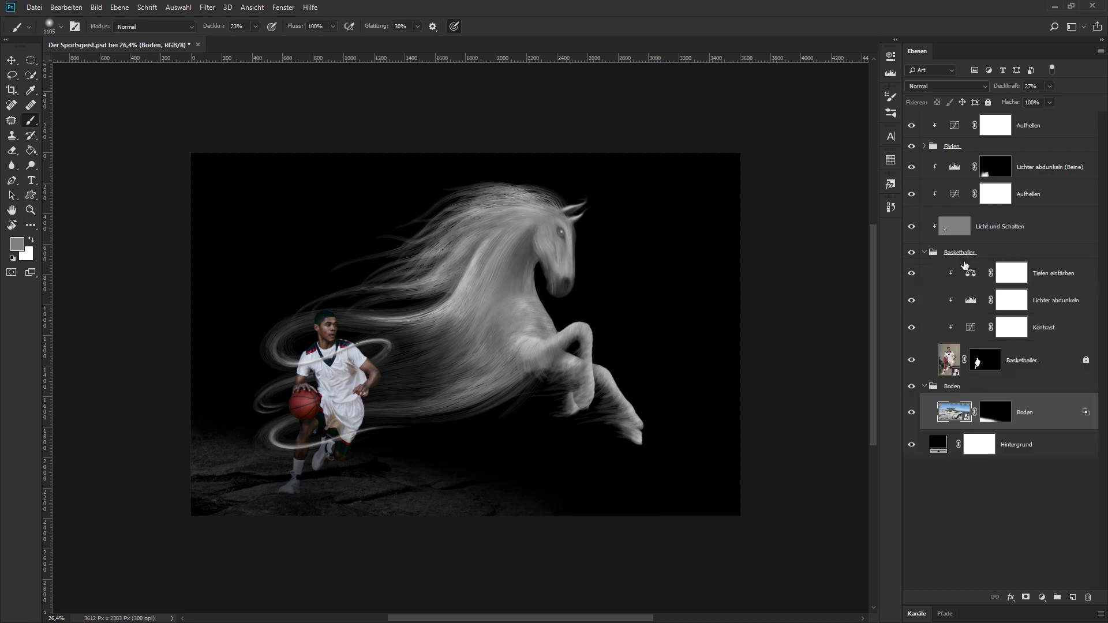
pyautogui.click(1023, 361)
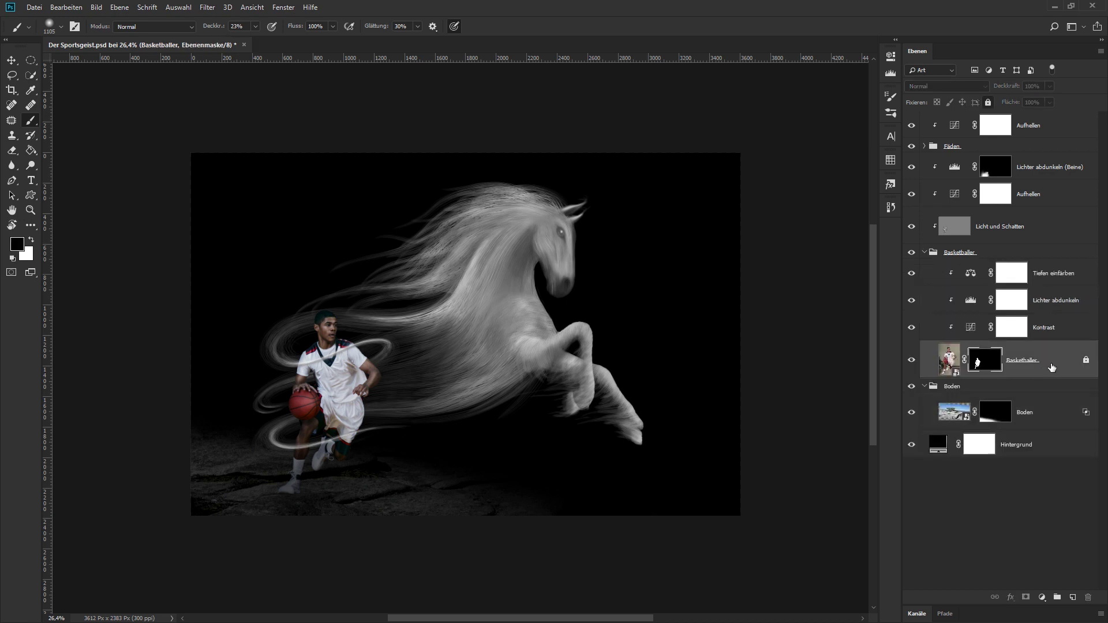
pyautogui.click(924, 253)
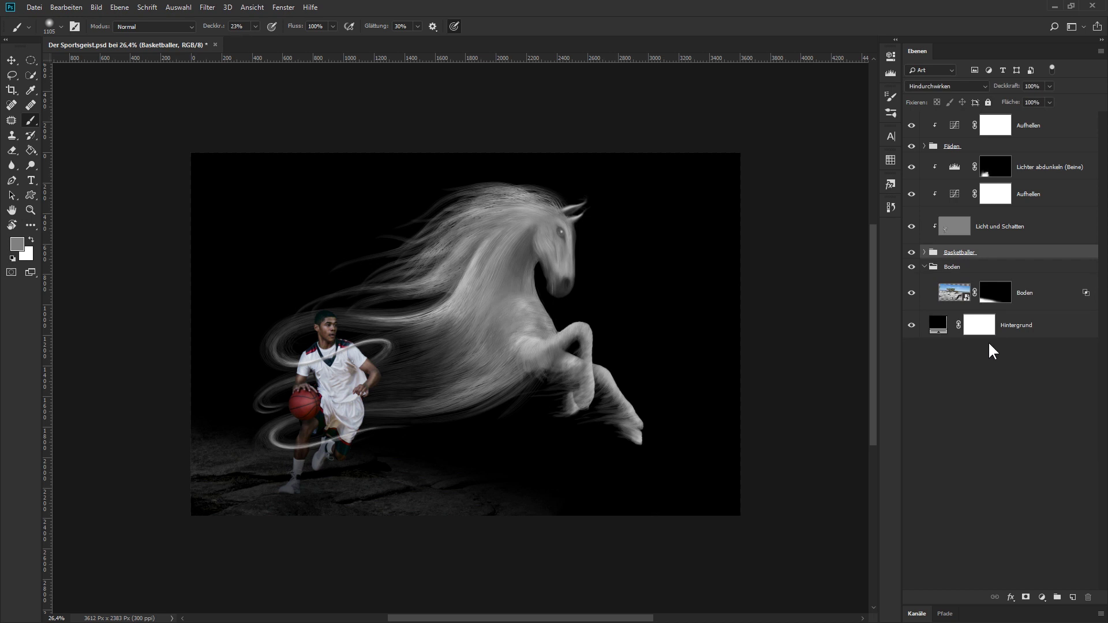
pyautogui.click(1052, 295)
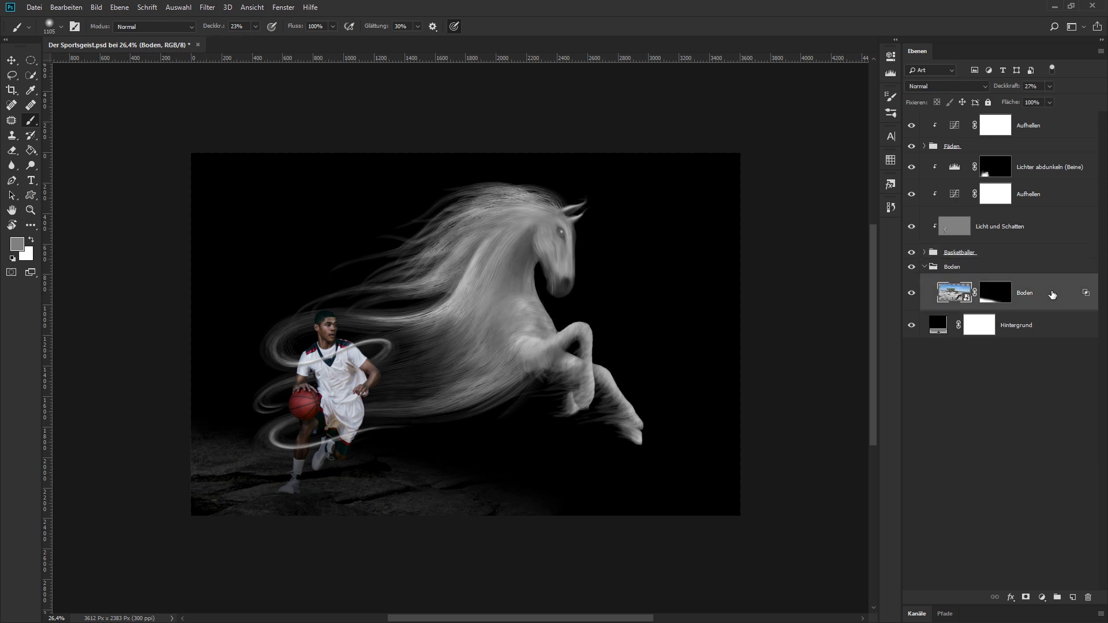
pyautogui.hotkey('ctrl', 'v')
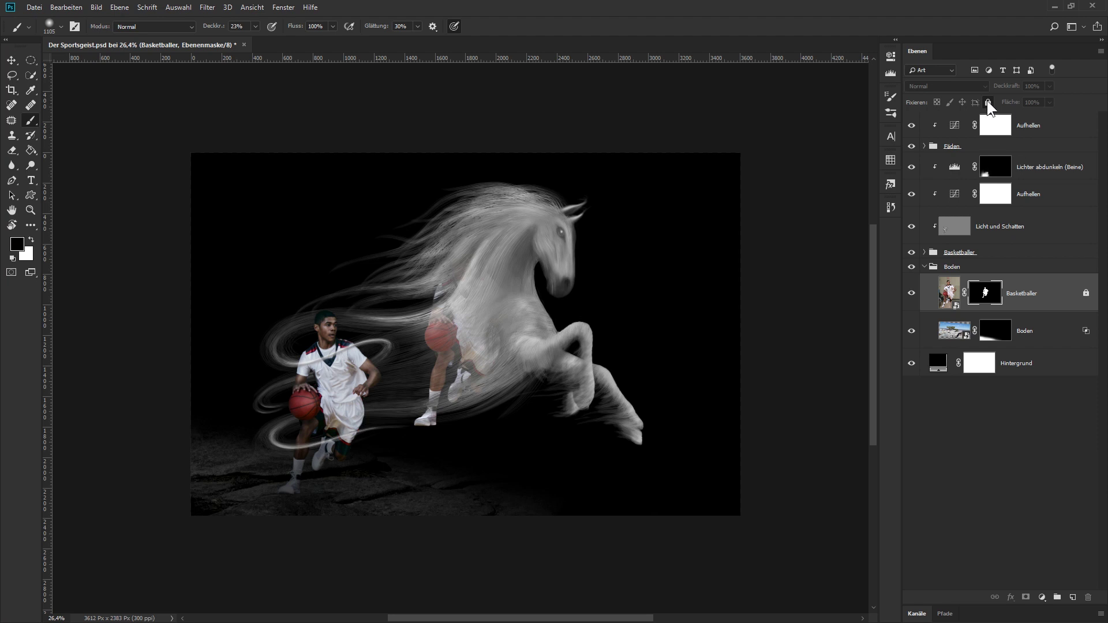
# Step: Unlock and rasterize the basketballer copy layer
pyautogui.click(987, 100)
pyautogui.rightClick(1056, 293)
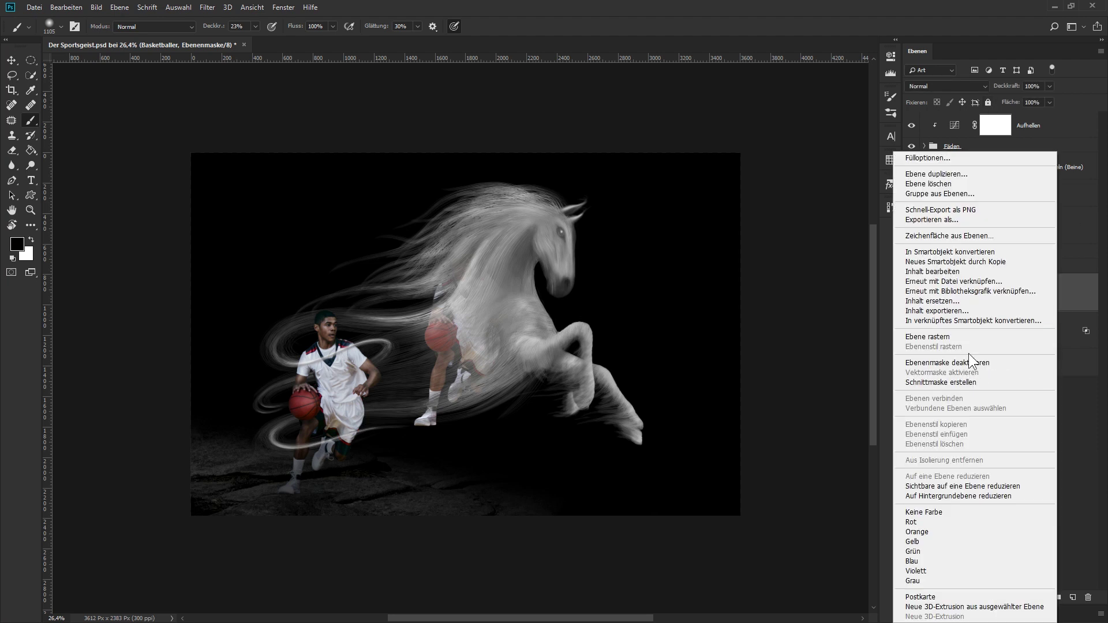
pyautogui.click(934, 337)
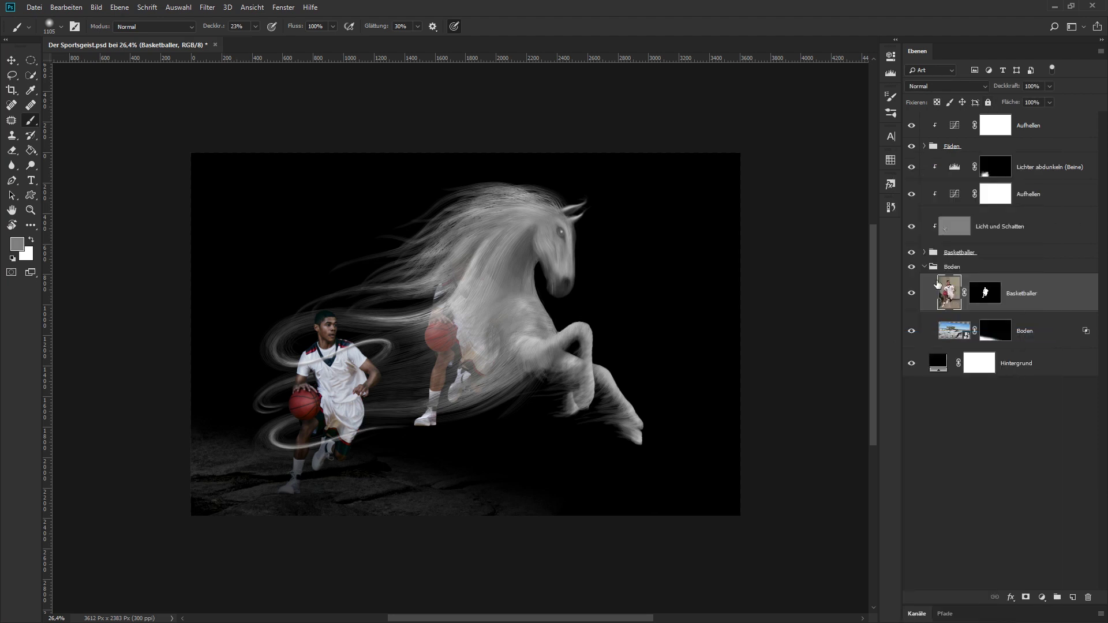
pyautogui.rightClick(986, 296)
pyautogui.press('Escape')
# Step: Apply the copy's layer mask and convert the copy into a smart object
pyautogui.click(988, 293)
pyautogui.rightClick(988, 293)
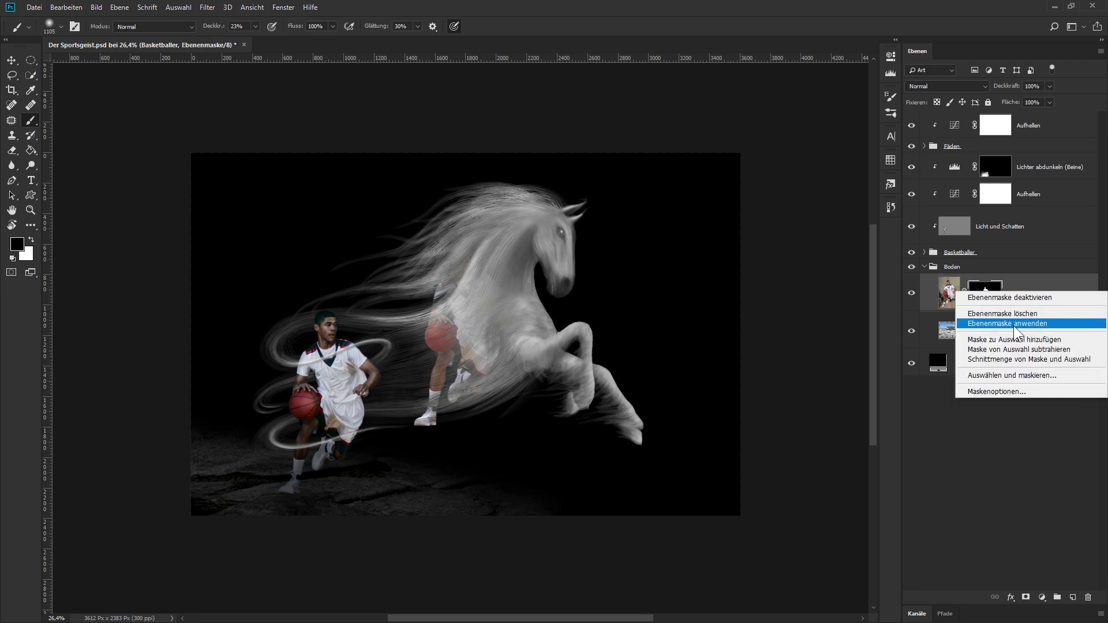
pyautogui.click(1022, 324)
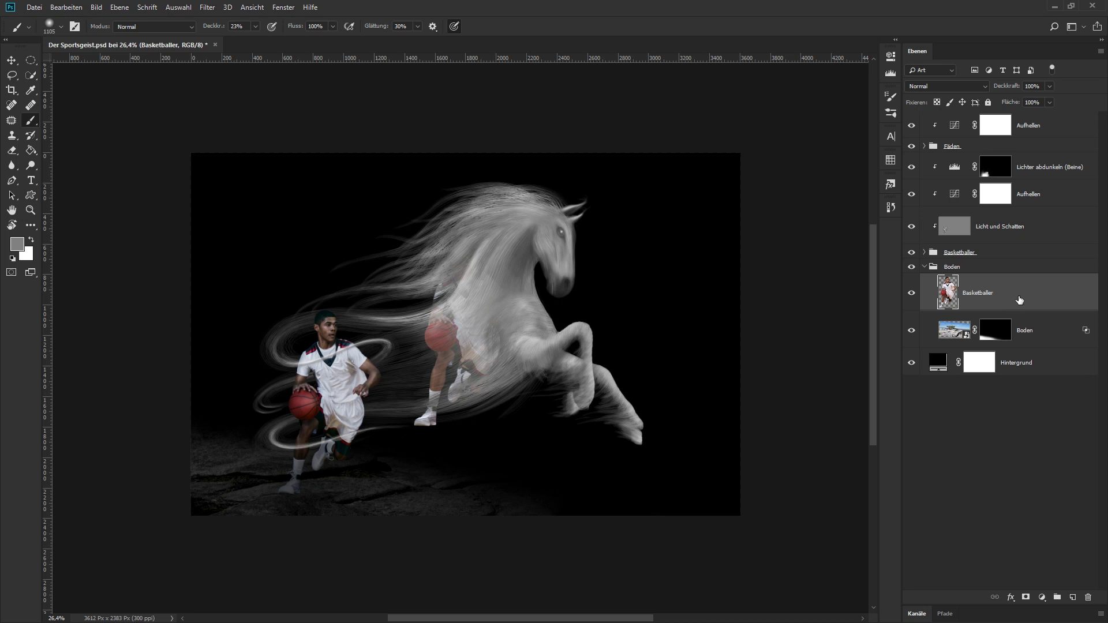
pyautogui.rightClick(1027, 297)
pyautogui.click(907, 295)
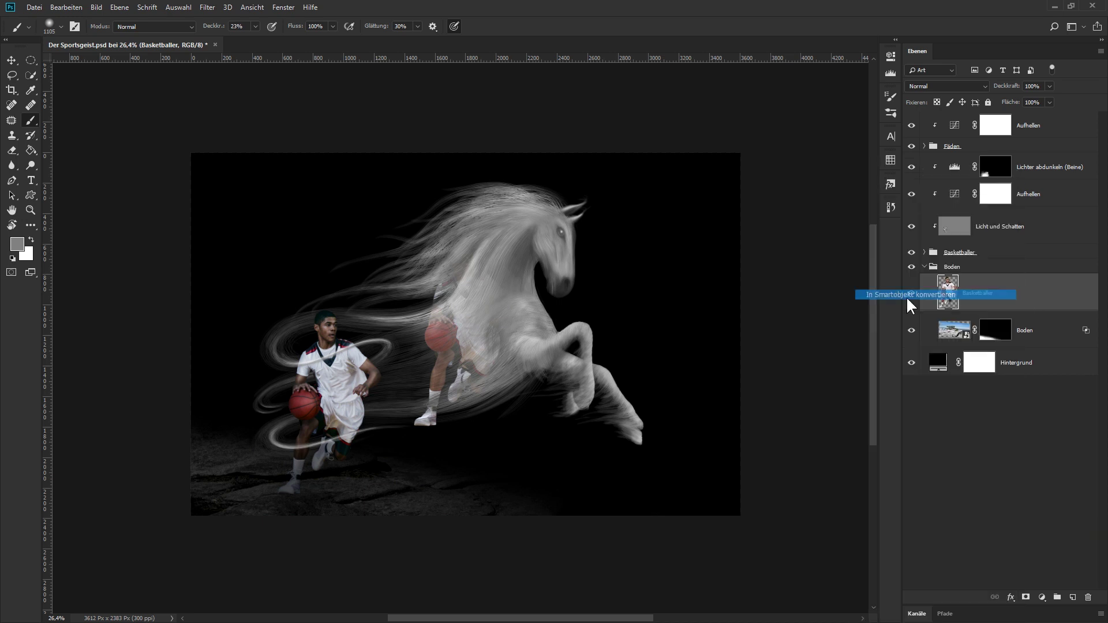
pyautogui.click(13, 58)
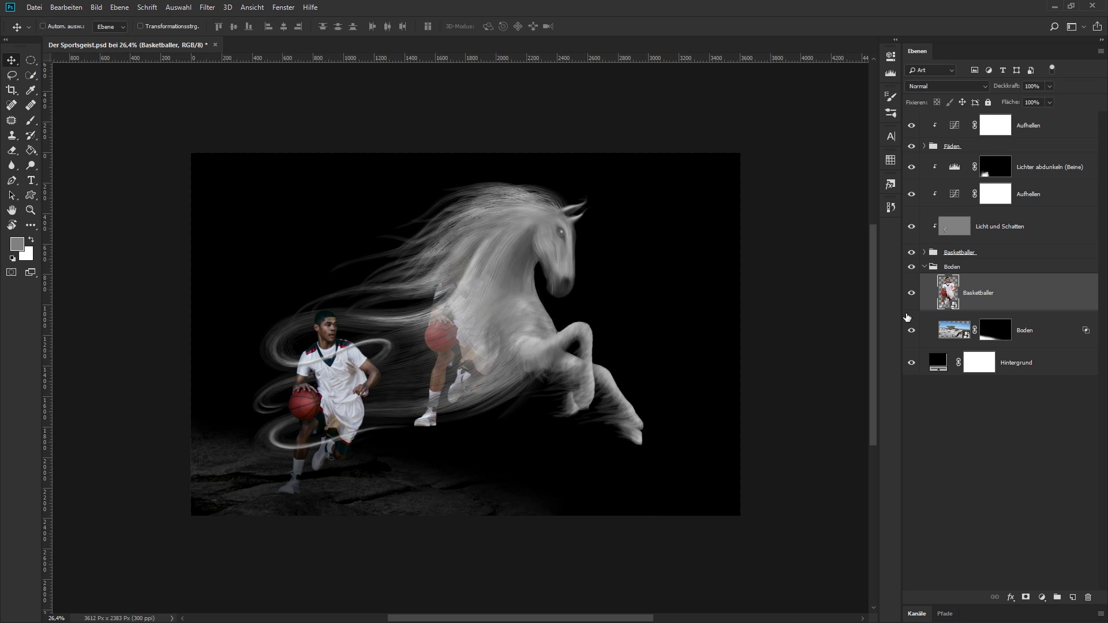
# Step: Move the copy beside the player and skew it flat toward the lower left
pyautogui.hotkey('ctrl', 't')
pyautogui.moveTo(436, 343)
pyautogui.mouseDown()
pyautogui.moveTo(230, 448)
pyautogui.moveTo(295, 413)
pyautogui.mouseUp()
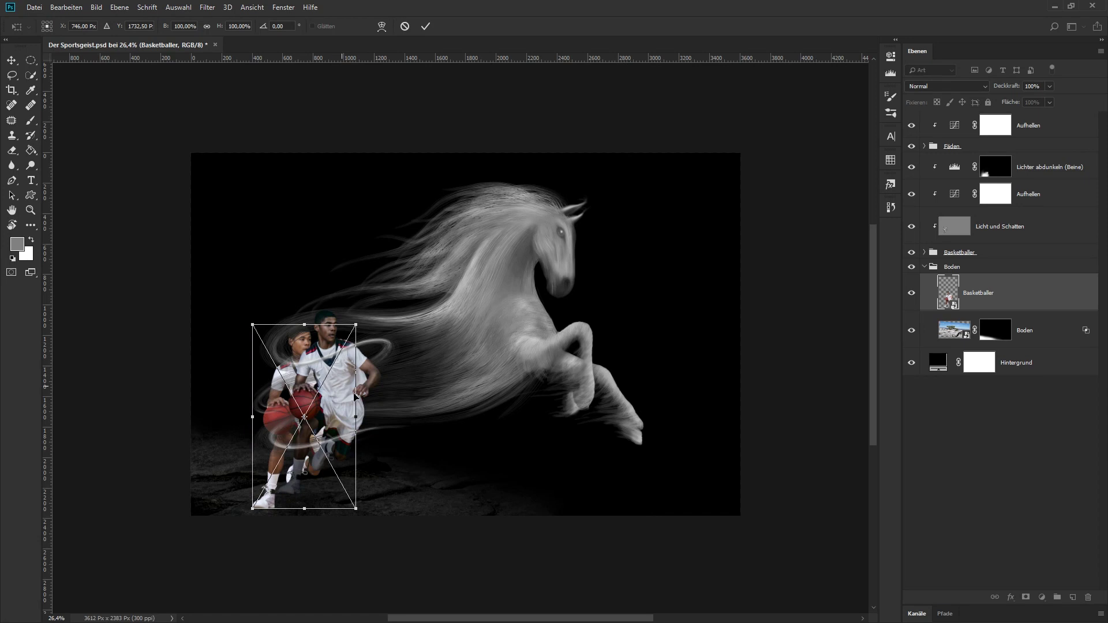
pyautogui.click(65, 7)
pyautogui.moveTo(121, 176)
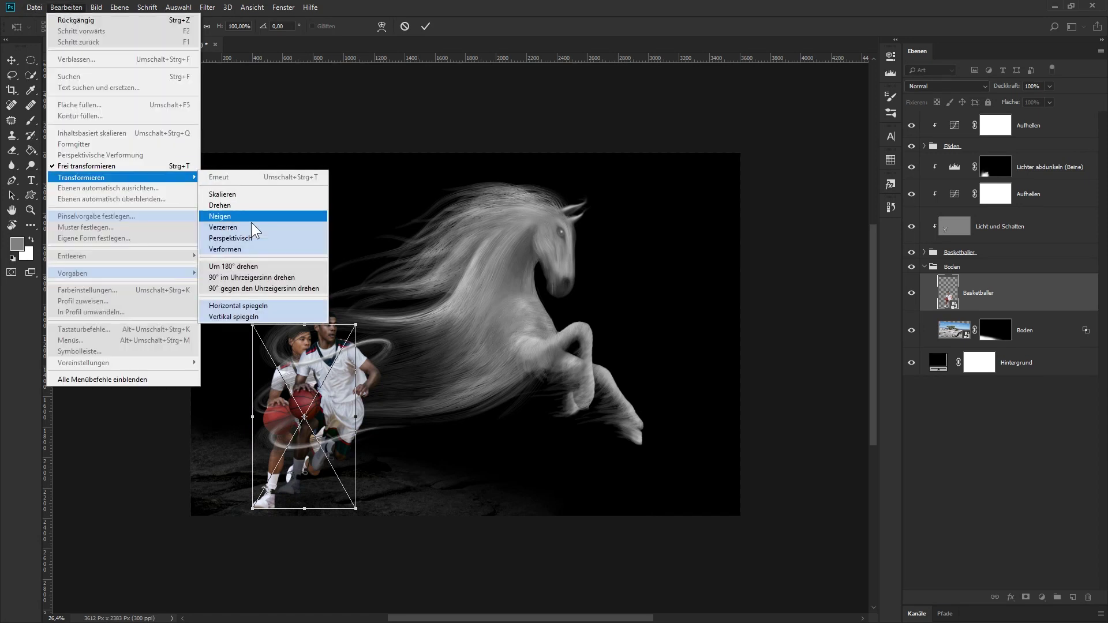
pyautogui.click(317, 226)
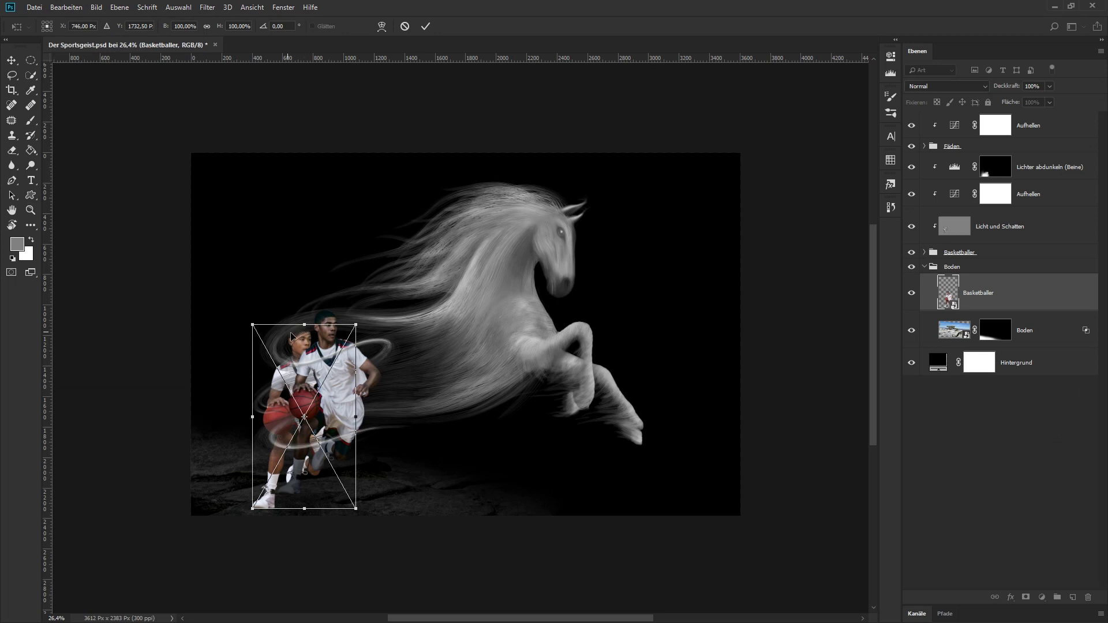
pyautogui.moveTo(306, 328); pyautogui.dragTo(127, 440)
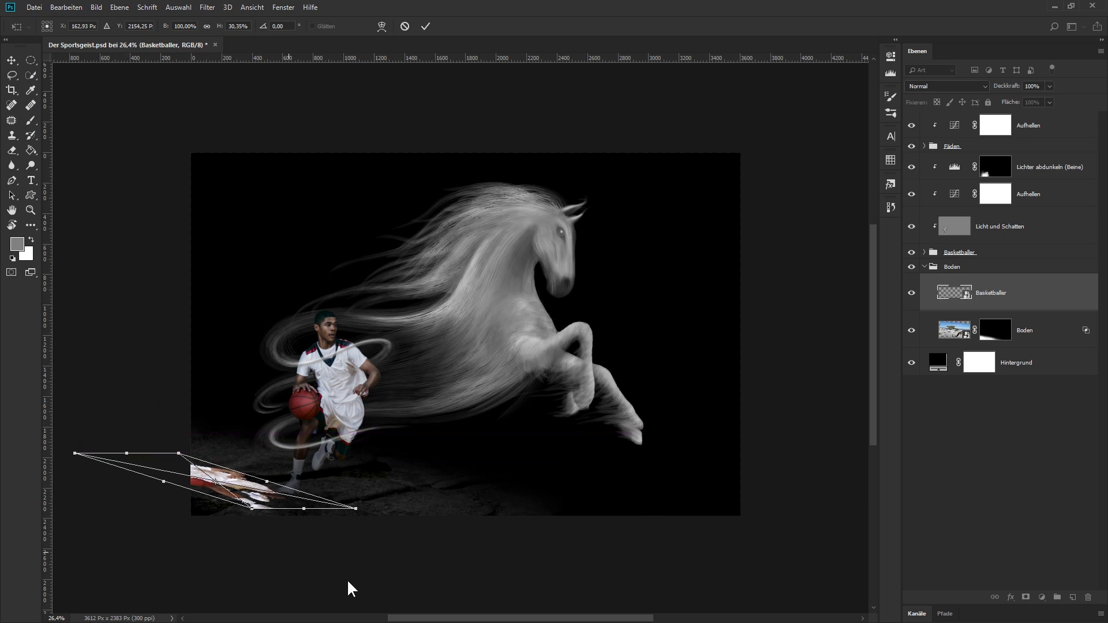
pyautogui.moveTo(275, 493); pyautogui.dragTo(306, 495)
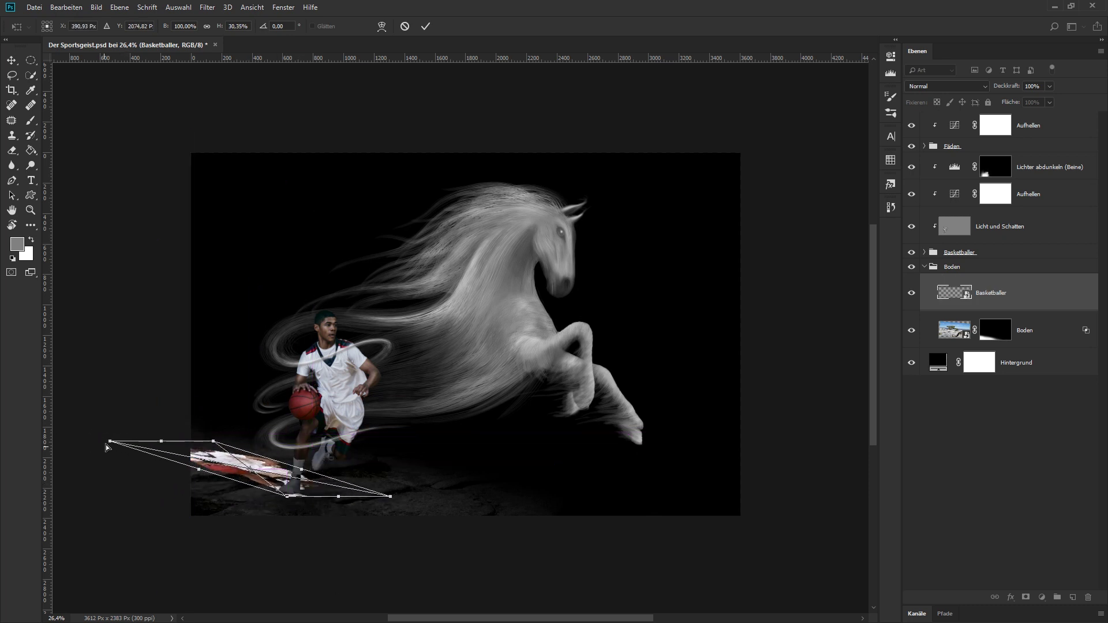
pyautogui.moveTo(112, 443)
pyautogui.mouseDown()
pyautogui.moveTo(179, 448)
pyautogui.moveTo(158, 442)
pyautogui.mouseUp()
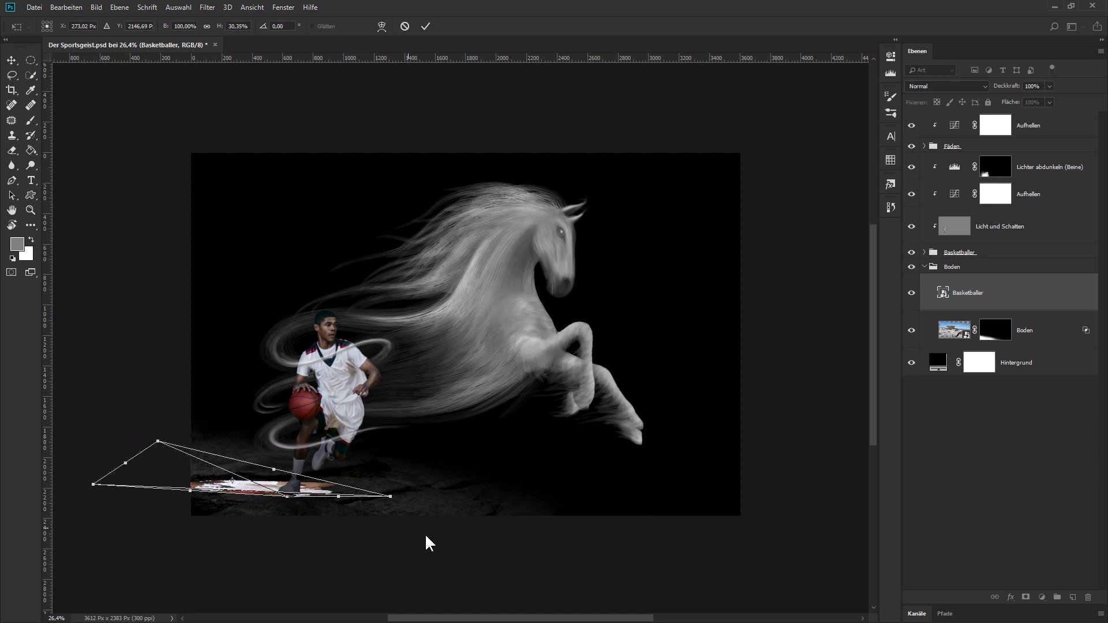
# Step: Refine the flattened shadow shape's corners with snapping off, then commit the transform
pyautogui.moveTo(393, 499); pyautogui.dragTo(312, 479)
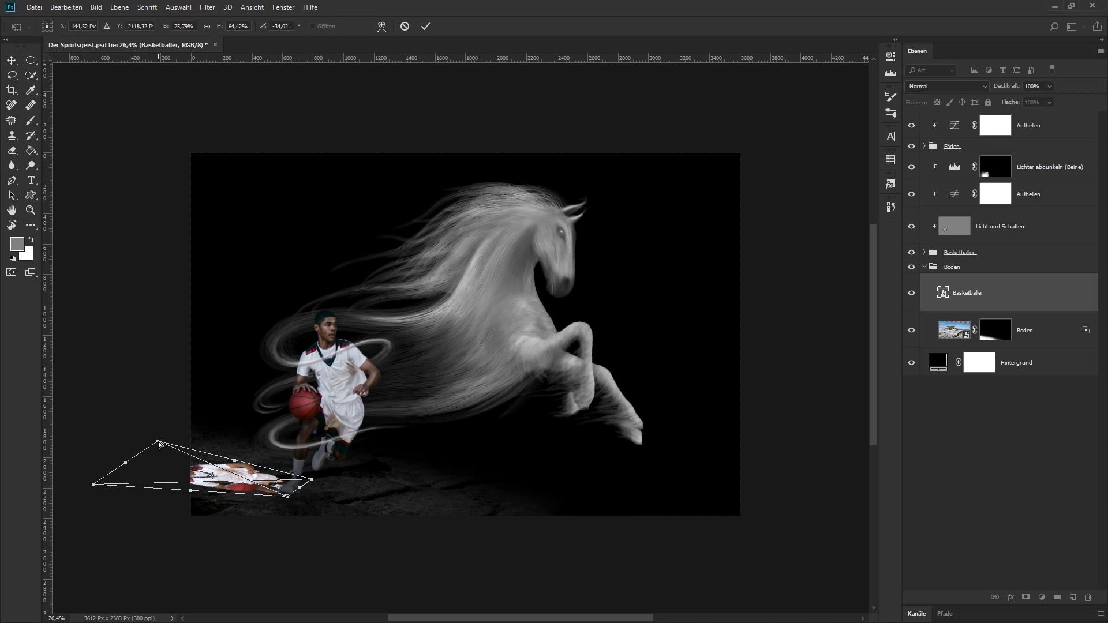
pyautogui.moveTo(159, 443); pyautogui.dragTo(117, 456)
pyautogui.moveTo(240, 480)
pyautogui.mouseDown()
pyautogui.moveTo(247, 472)
pyautogui.moveTo(228, 481)
pyautogui.moveTo(245, 476)
pyautogui.mouseUp()
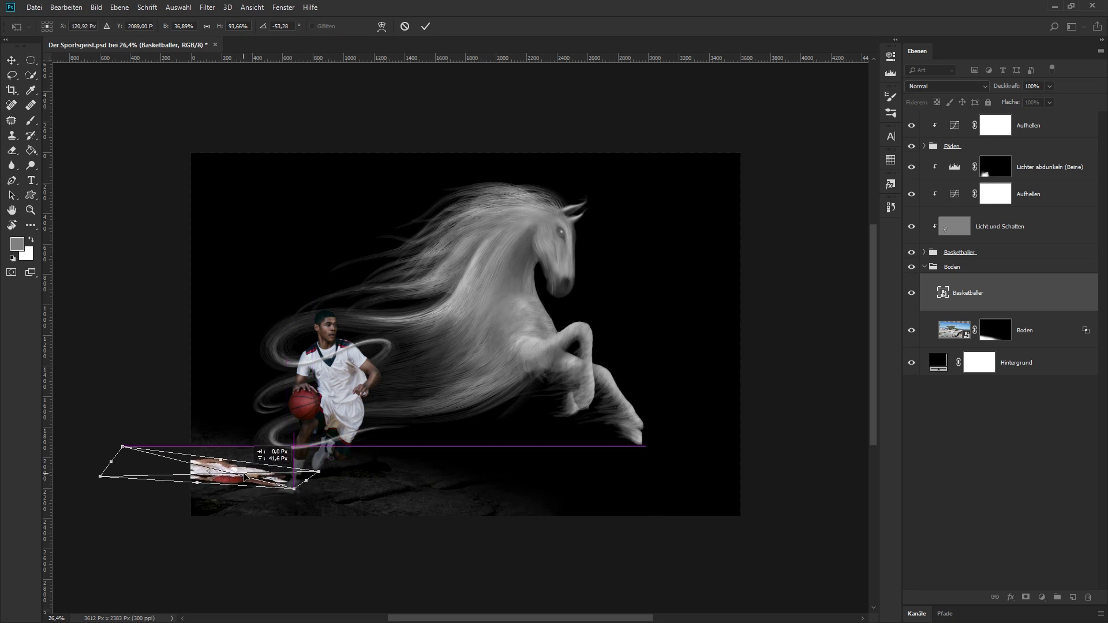
pyautogui.moveTo(245, 476); pyautogui.dragTo(245, 475)
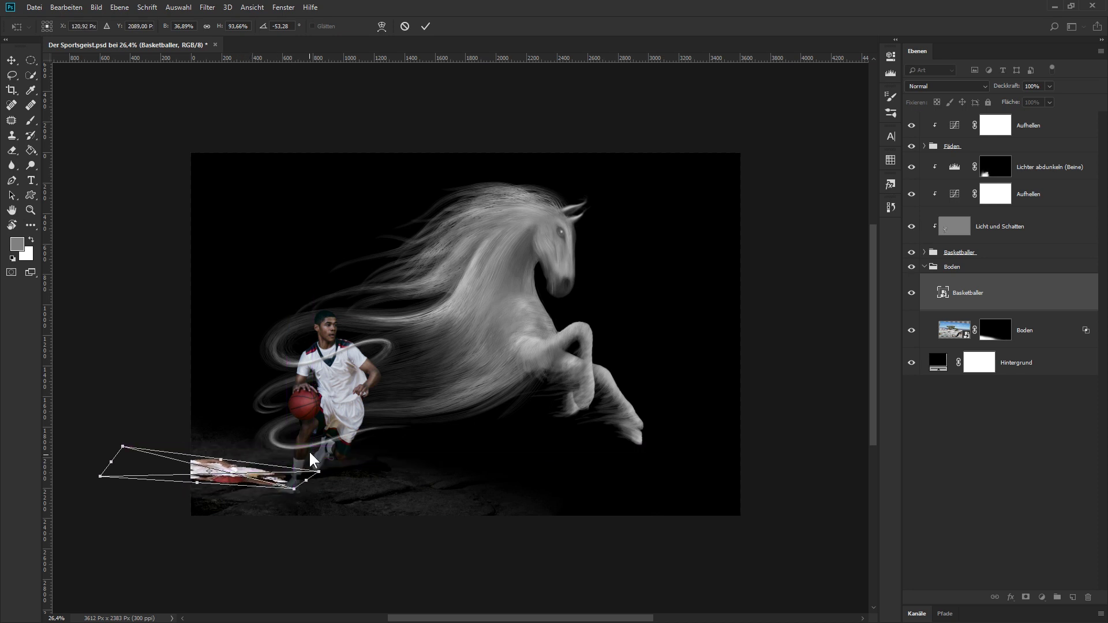
pyautogui.click(249, 8)
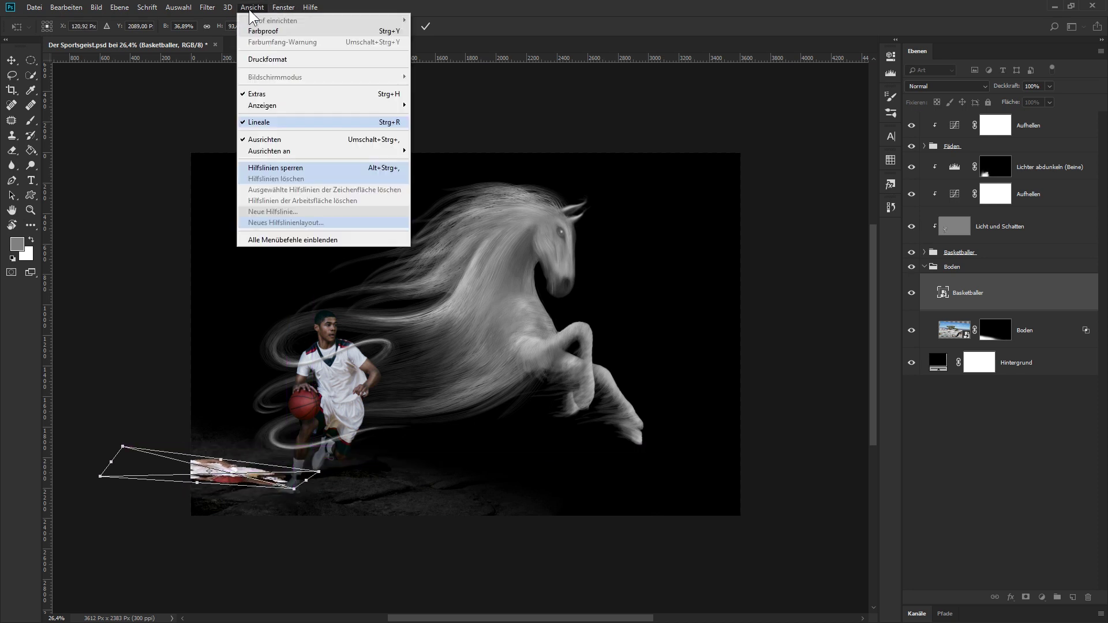
pyautogui.click(265, 140)
pyautogui.moveTo(240, 474); pyautogui.dragTo(240, 474)
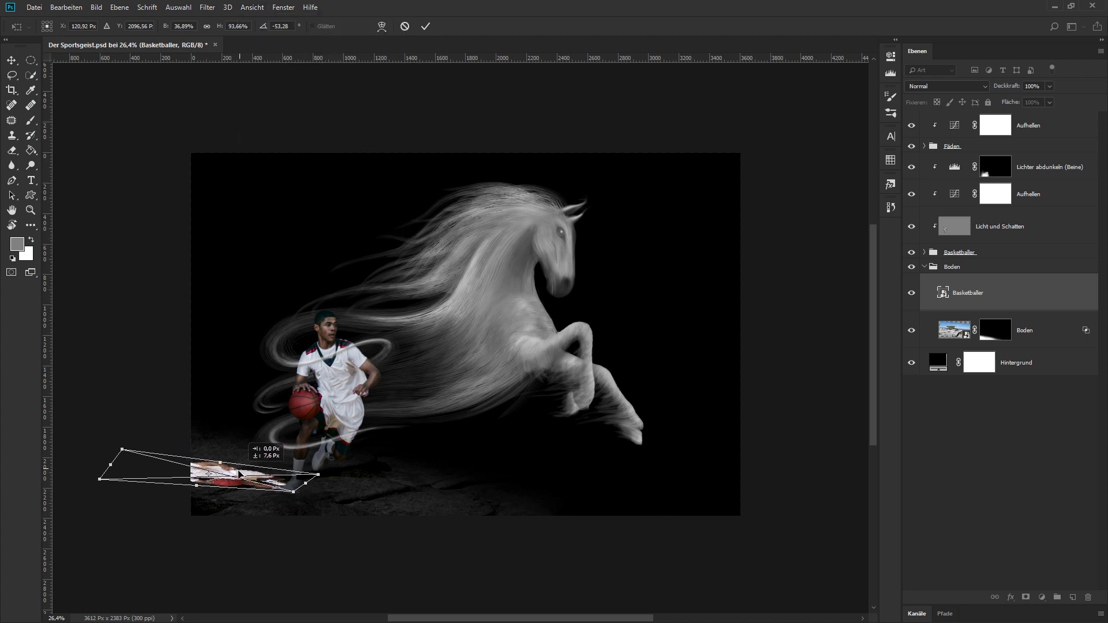
pyautogui.moveTo(122, 450); pyautogui.dragTo(122, 460)
pyautogui.moveTo(236, 478); pyautogui.dragTo(236, 478)
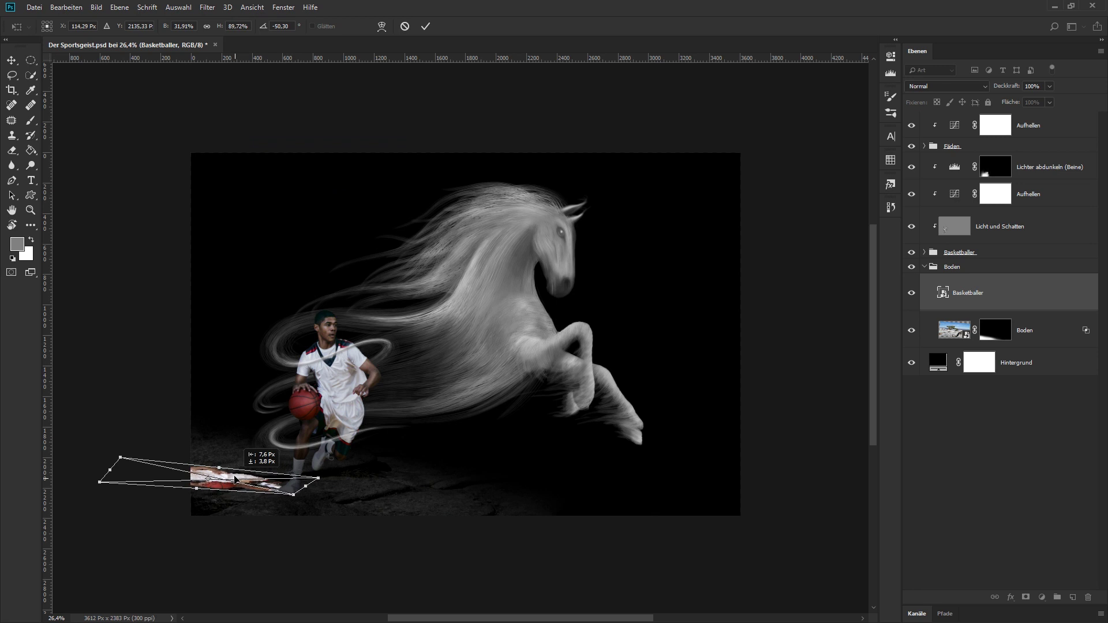
pyautogui.press('Return')
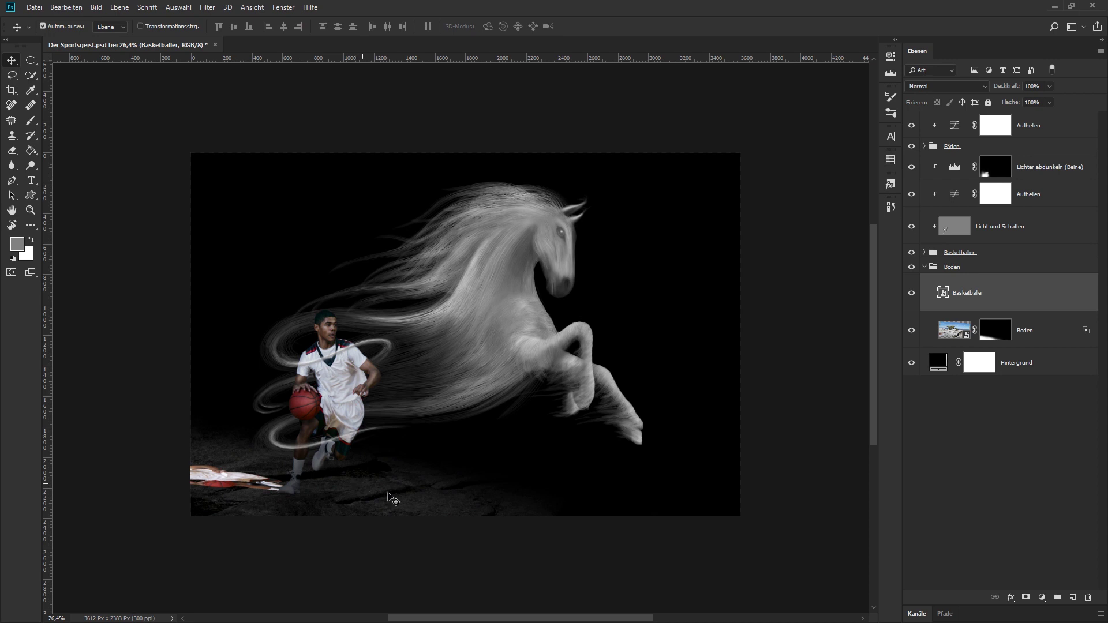
# Step: Add a pure black (000000) solid colour fill layer named Schattenfarbe
pyautogui.click(1042, 596)
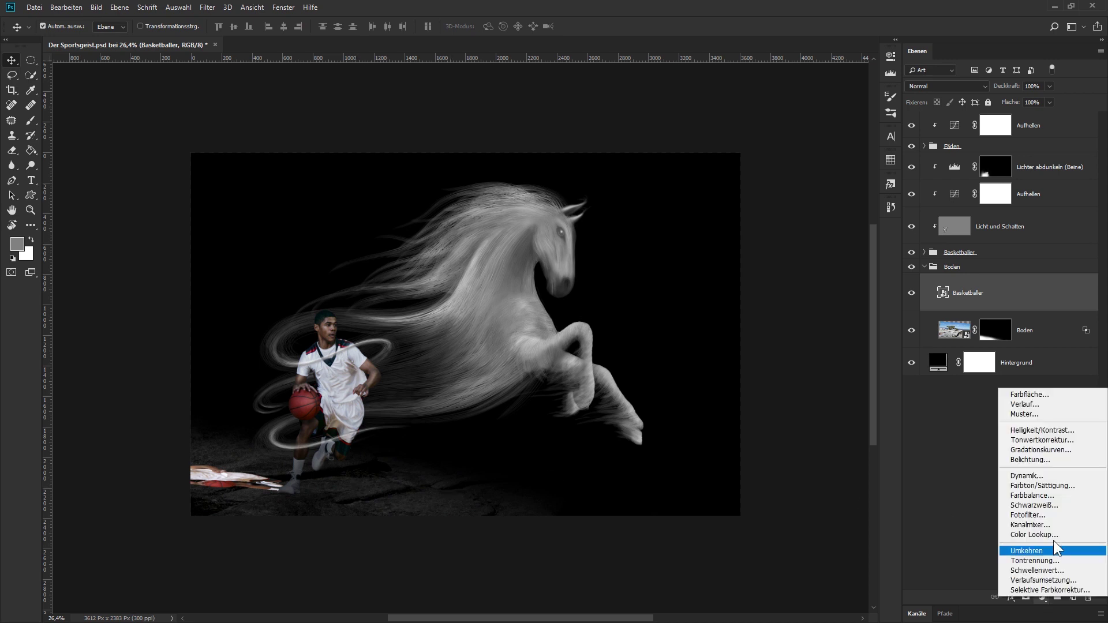
pyautogui.click(1039, 397)
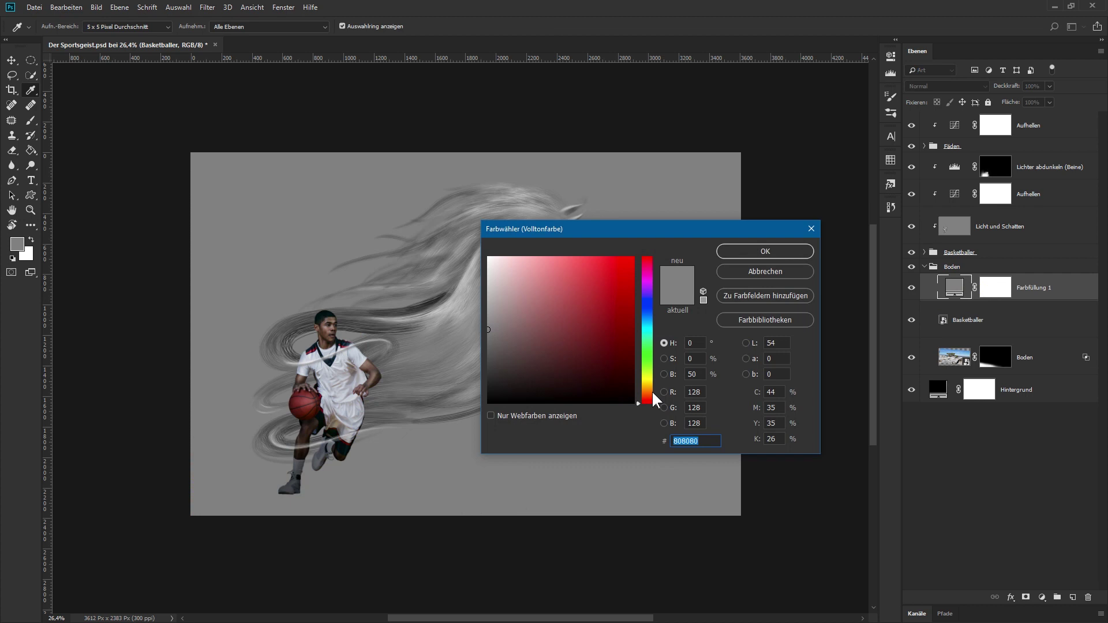
pyautogui.moveTo(614, 317); pyautogui.dragTo(482, 419)
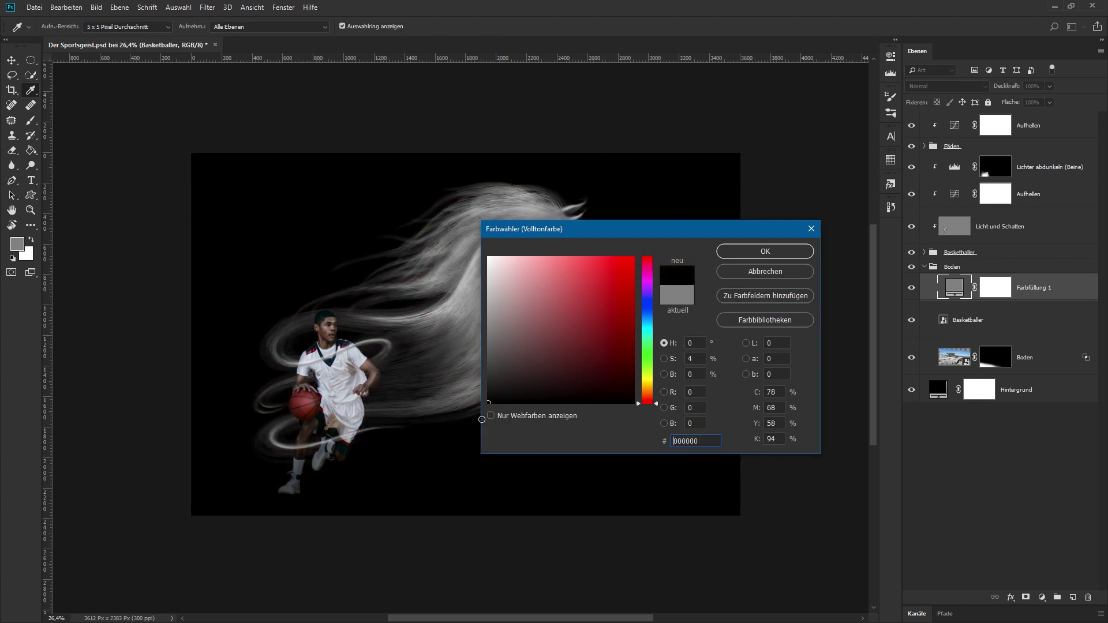
pyautogui.click(784, 253)
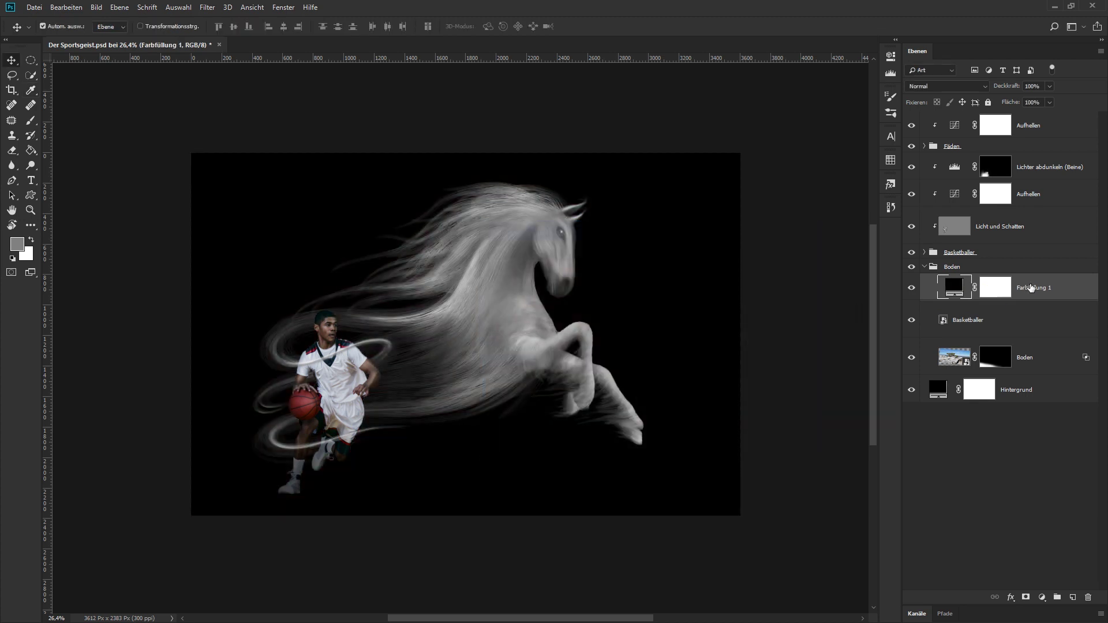
pyautogui.doubleClick(1033, 287)
pyautogui.write('Schatt')
pyautogui.write('enfarb')
pyautogui.press('Return')
# Step: Clip the black fill to the player copy and rename the copy Schatten
pyautogui.moveTo(969, 327); pyautogui.dragTo(998, 300)
pyautogui.keyDown('alt'); pyautogui.click(998, 299); pyautogui.keyUp('alt')
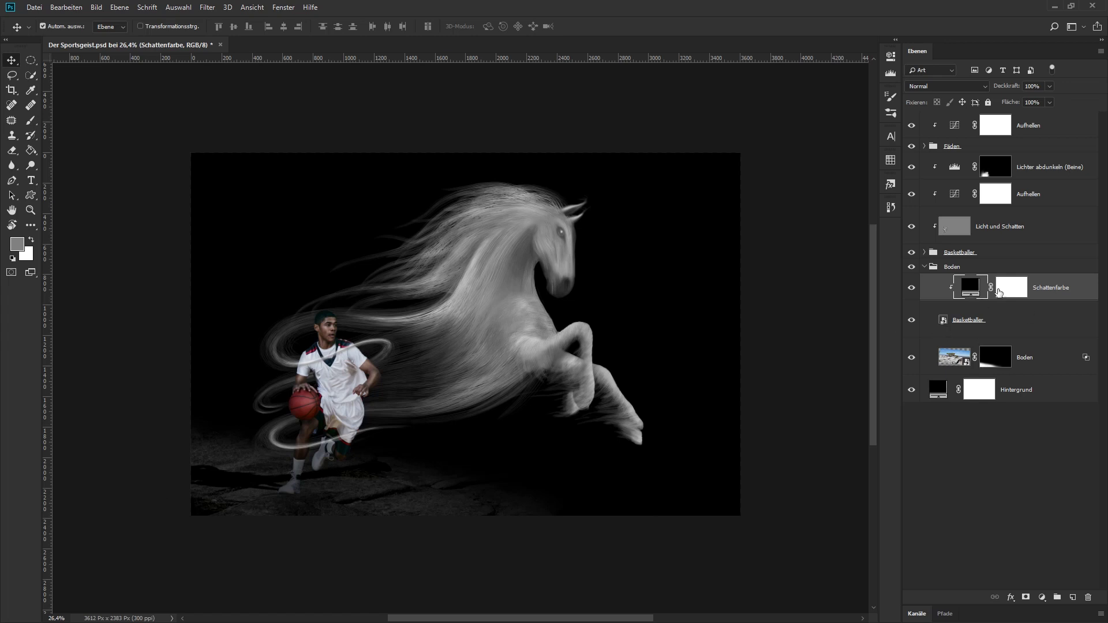
pyautogui.doubleClick(967, 321)
pyautogui.write('Schatten')
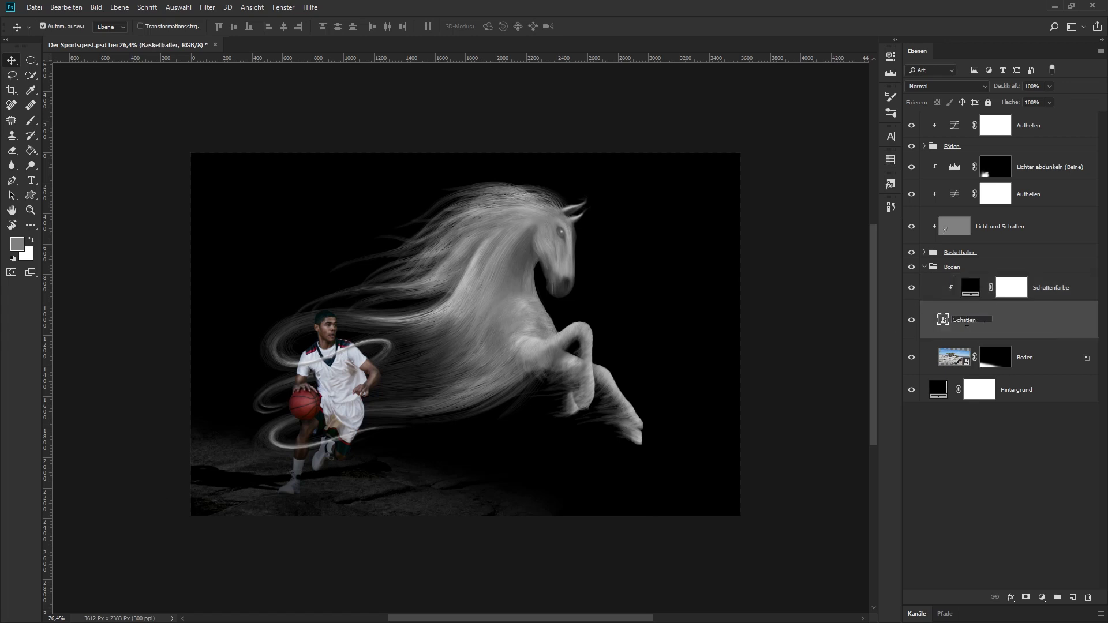
pyautogui.press('Return')
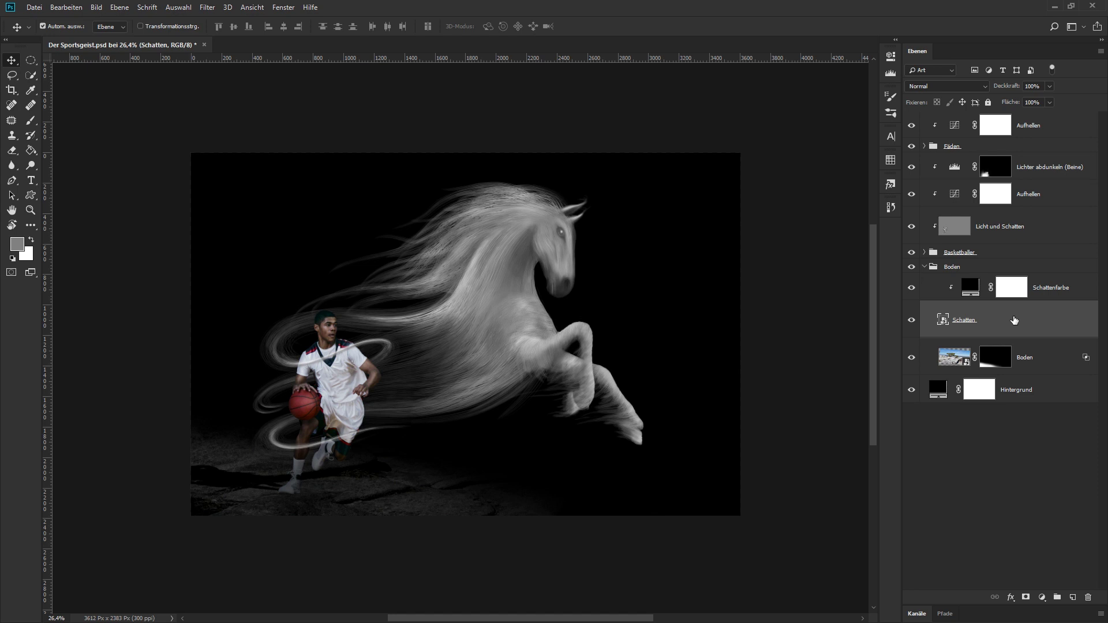
# Step: Apply a Gaussian blur with a radius of about 26 px to the Schatten layer
pyautogui.click(209, 9)
pyautogui.moveTo(241, 159)
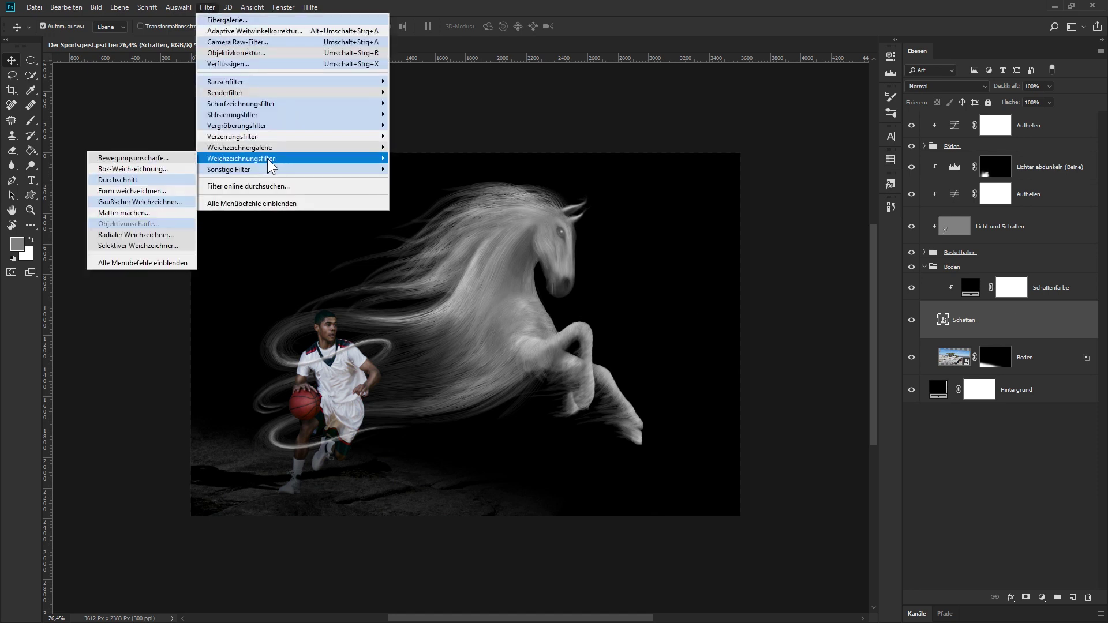
pyautogui.click(139, 201)
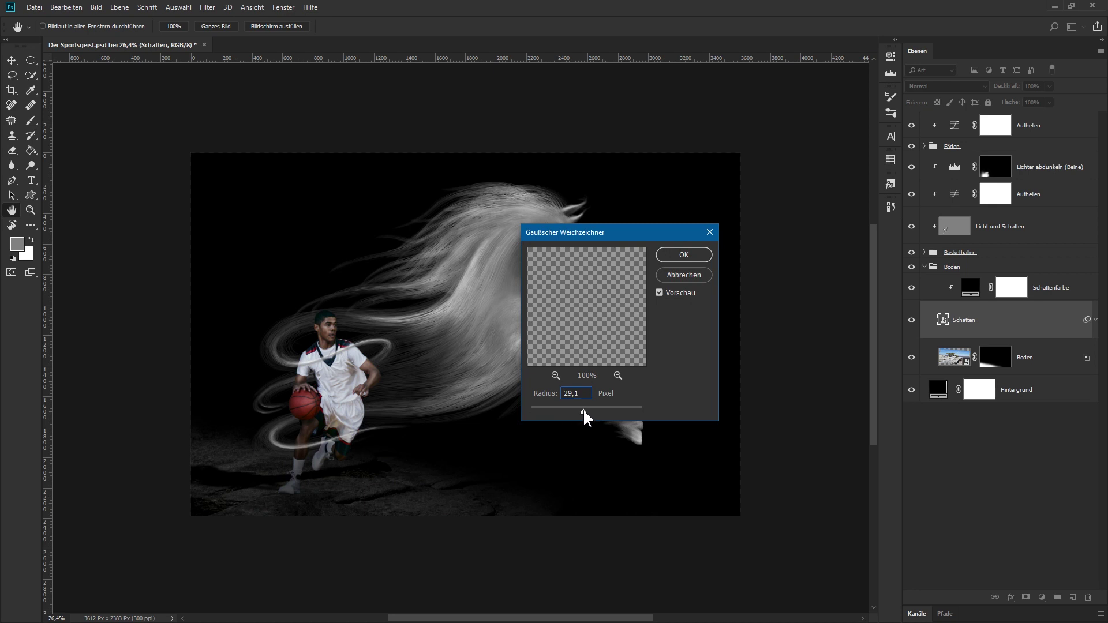
pyautogui.moveTo(584, 412); pyautogui.dragTo(583, 410)
pyautogui.click(681, 255)
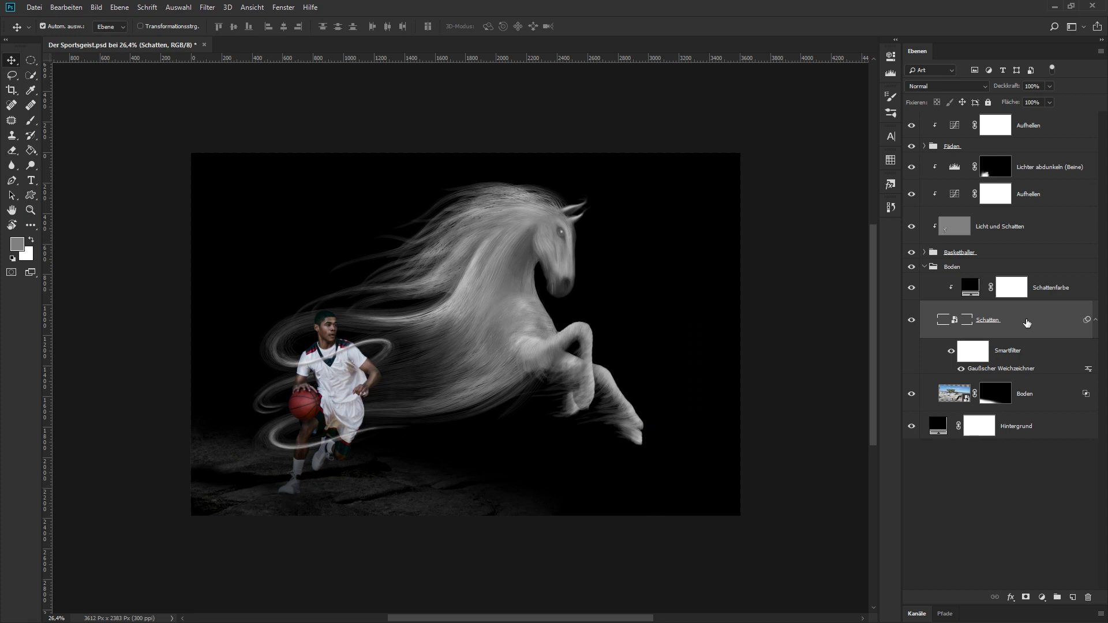
# Step: Paint out the Schatten blur on its smart-filter mask near the left shoe with a soft black brush
pyautogui.click(969, 355)
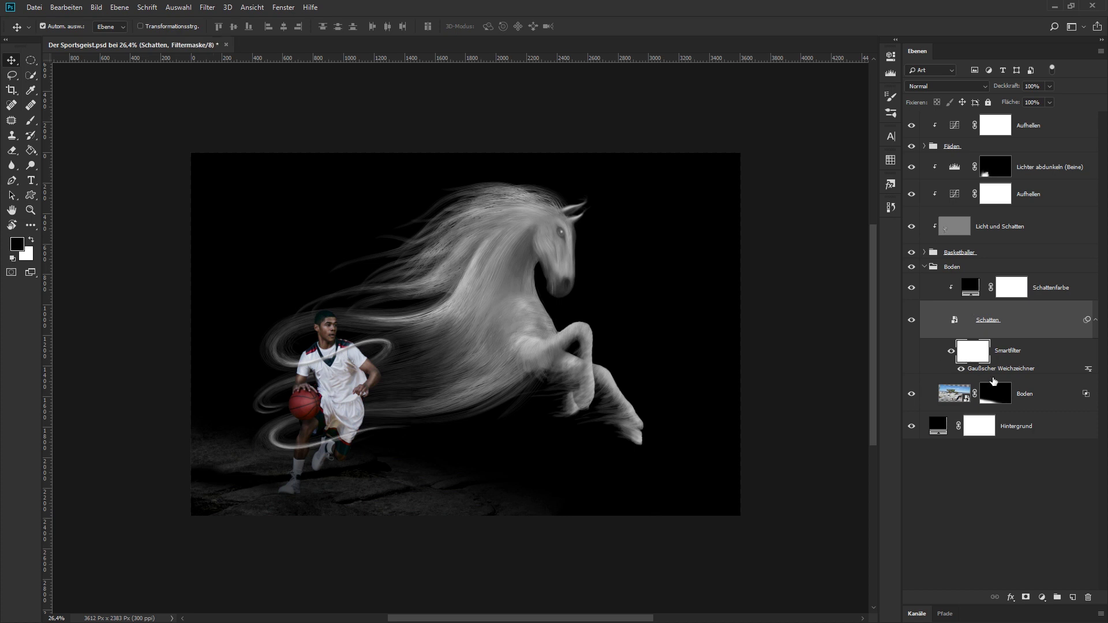
pyautogui.click(31, 120)
pyautogui.rightClick(495, 363)
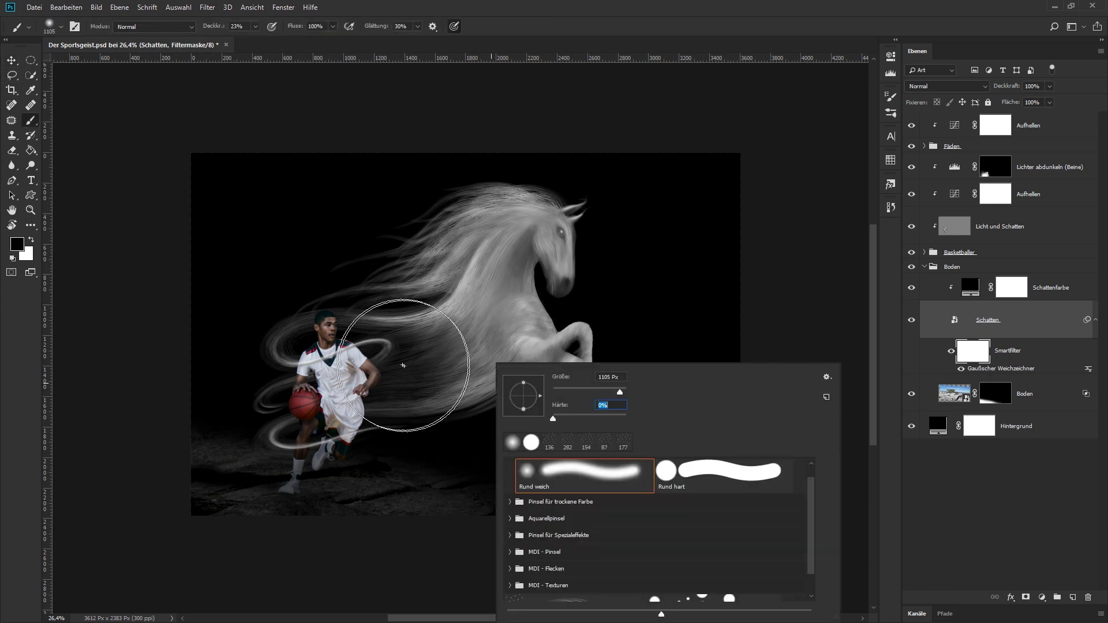
pyautogui.press('Escape')
pyautogui.moveTo(376, 372); pyautogui.dragTo(352, 372)
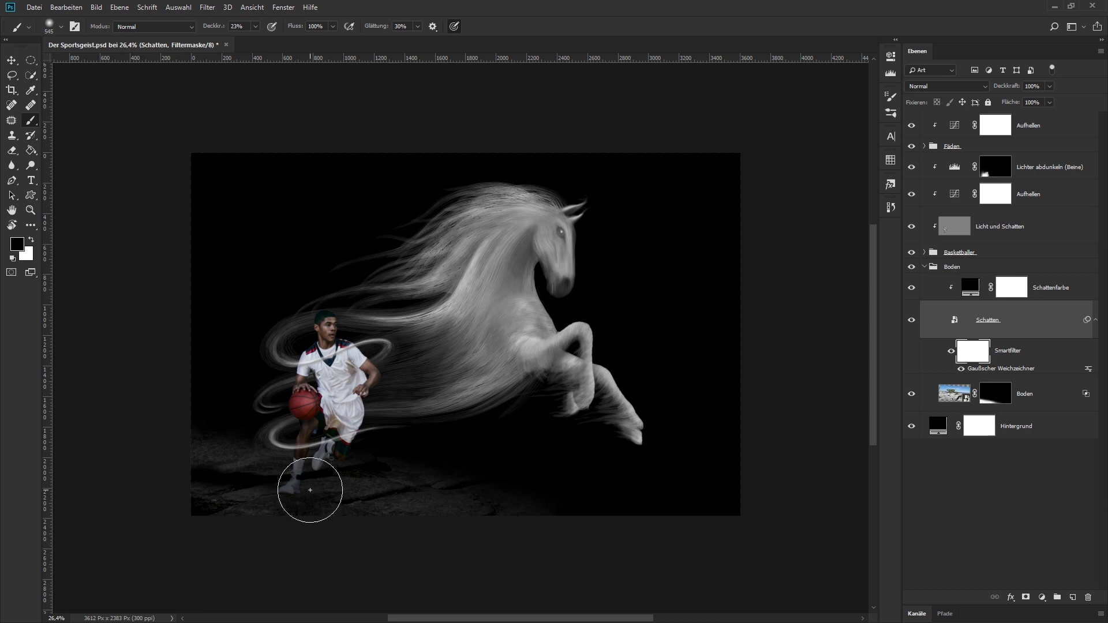
pyautogui.moveTo(309, 495)
pyautogui.mouseDown()
pyautogui.moveTo(285, 490)
pyautogui.moveTo(307, 493)
pyautogui.mouseUp()
# Step: Add a new empty layer, Ebene 1, above the Schatten layer
pyautogui.scroll(3, 440, 502)
pyautogui.scroll(2, 154, 512)
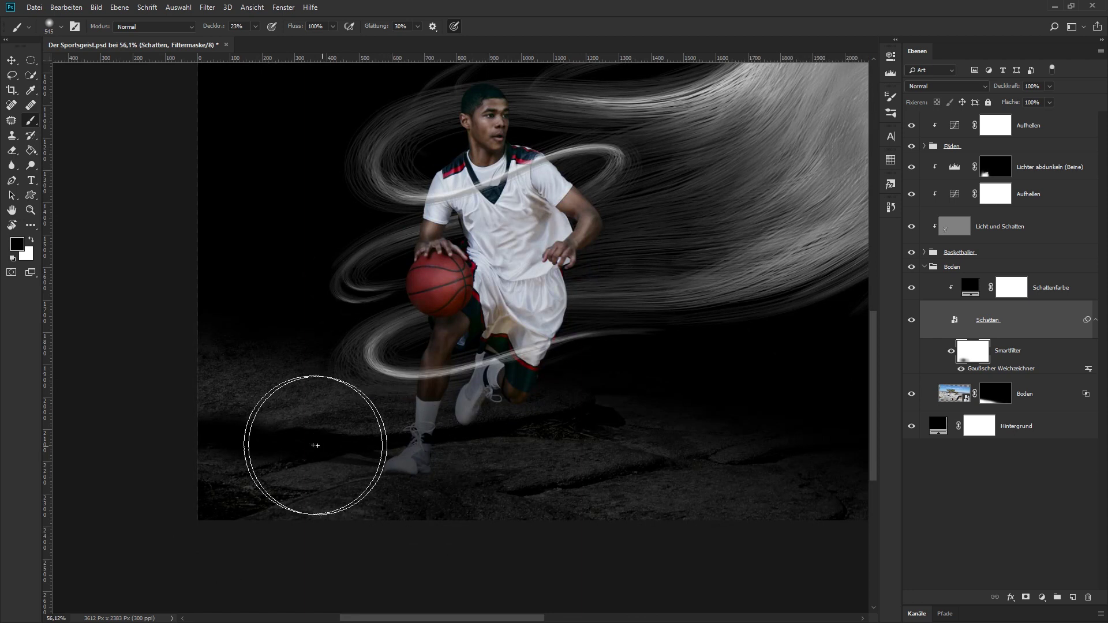
pyautogui.scroll(-2, 557, 460)
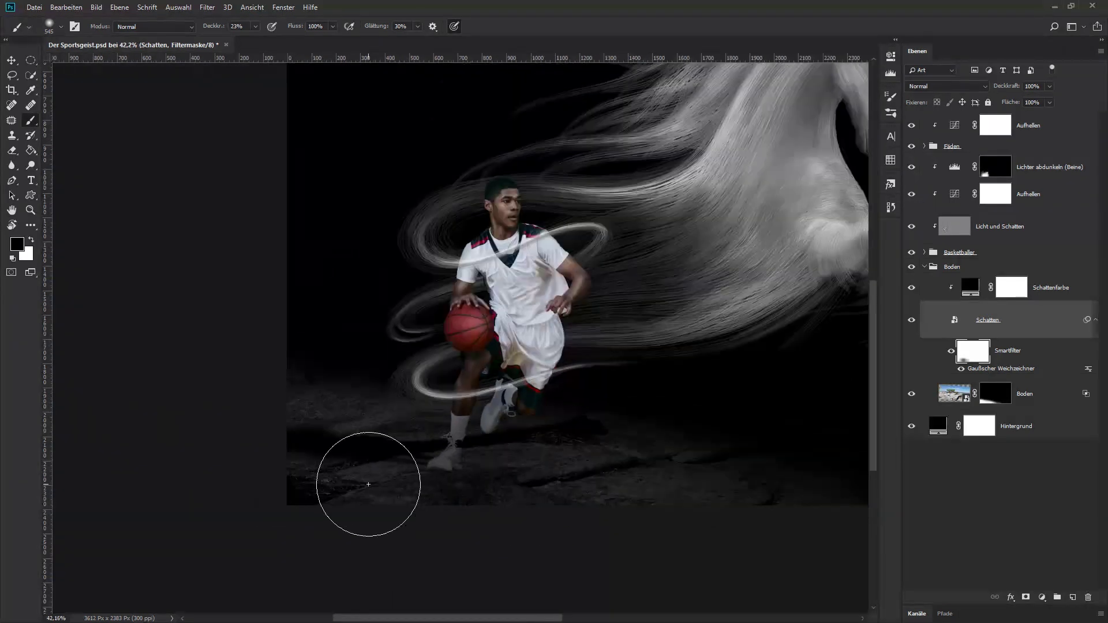
pyautogui.scroll(3, 375, 479)
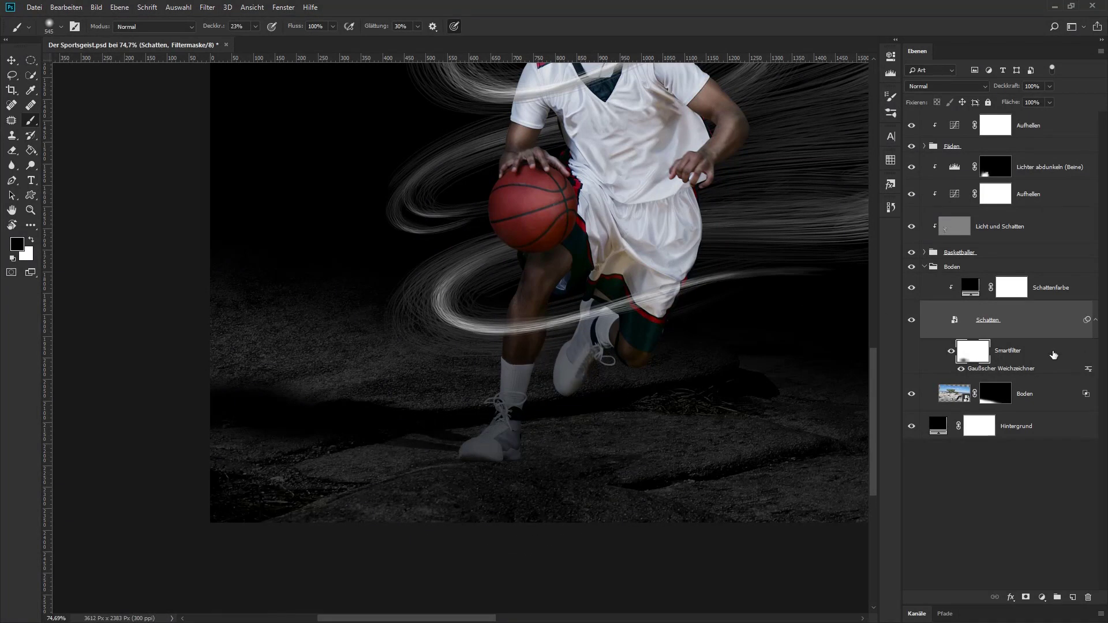
pyautogui.click(1053, 354)
# Step: Create a new layer just above Boden and name it Schattenkorrektur
pyautogui.click(1072, 598)
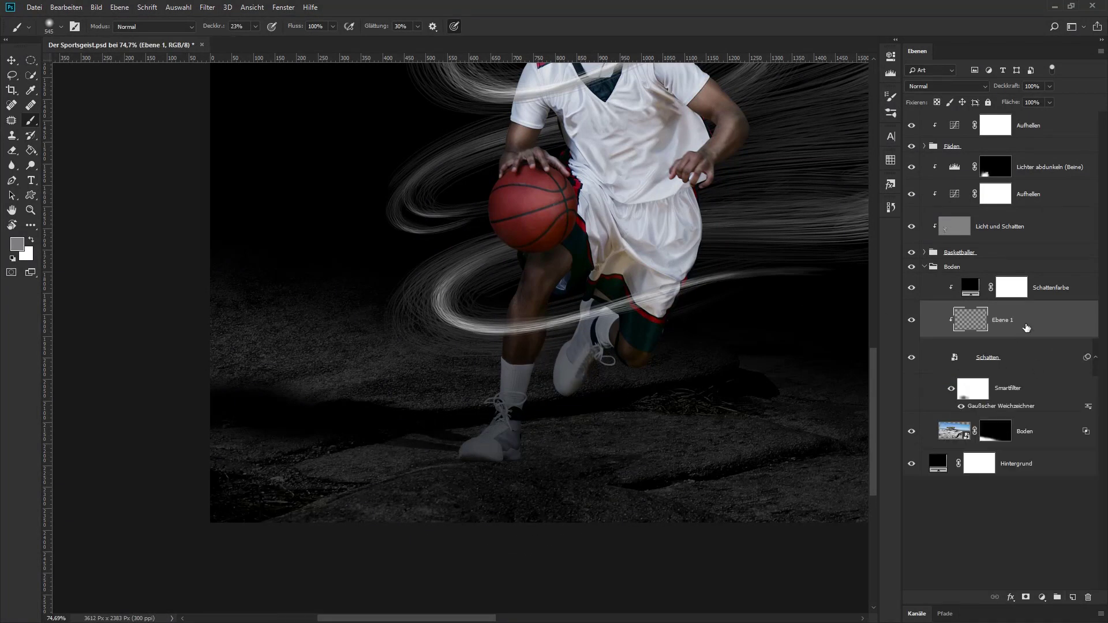
pyautogui.moveTo(1026, 328); pyautogui.dragTo(1010, 381)
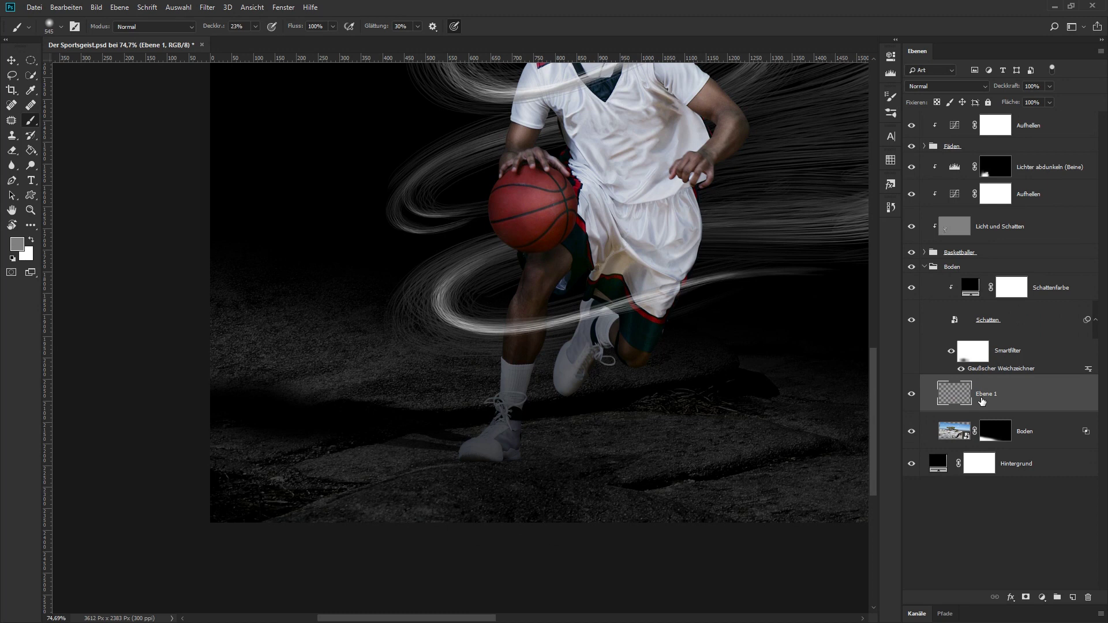
pyautogui.doubleClick(985, 394)
pyautogui.write('Schattenkorrektur')
pyautogui.press('Return')
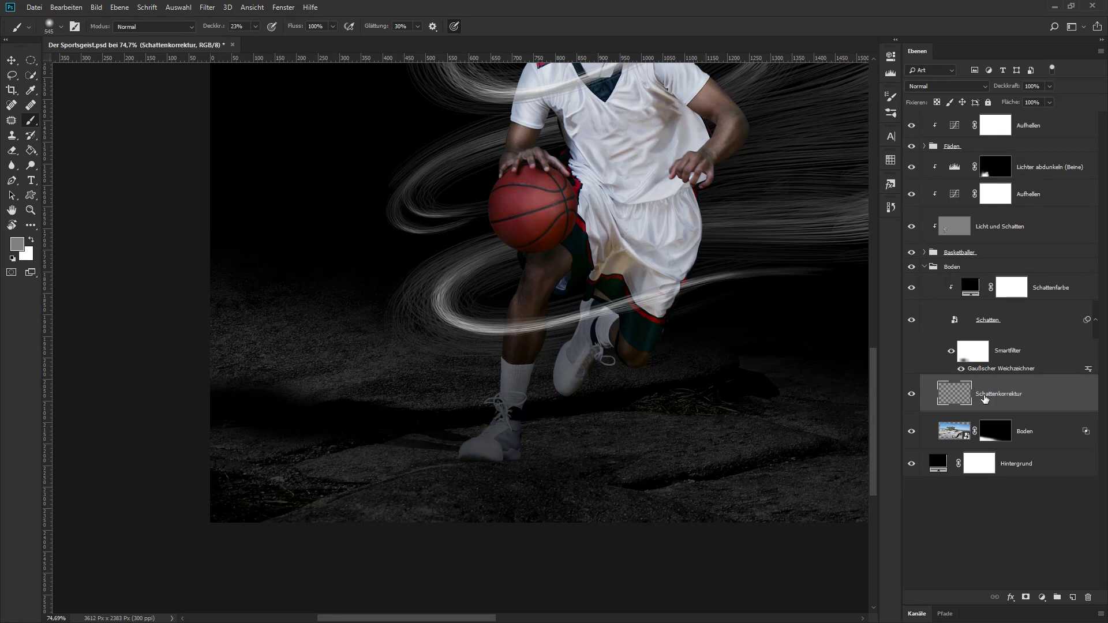
# Step: Set up a soft round black brush at about 49% opacity and 47 px
pyautogui.rightClick(547, 366)
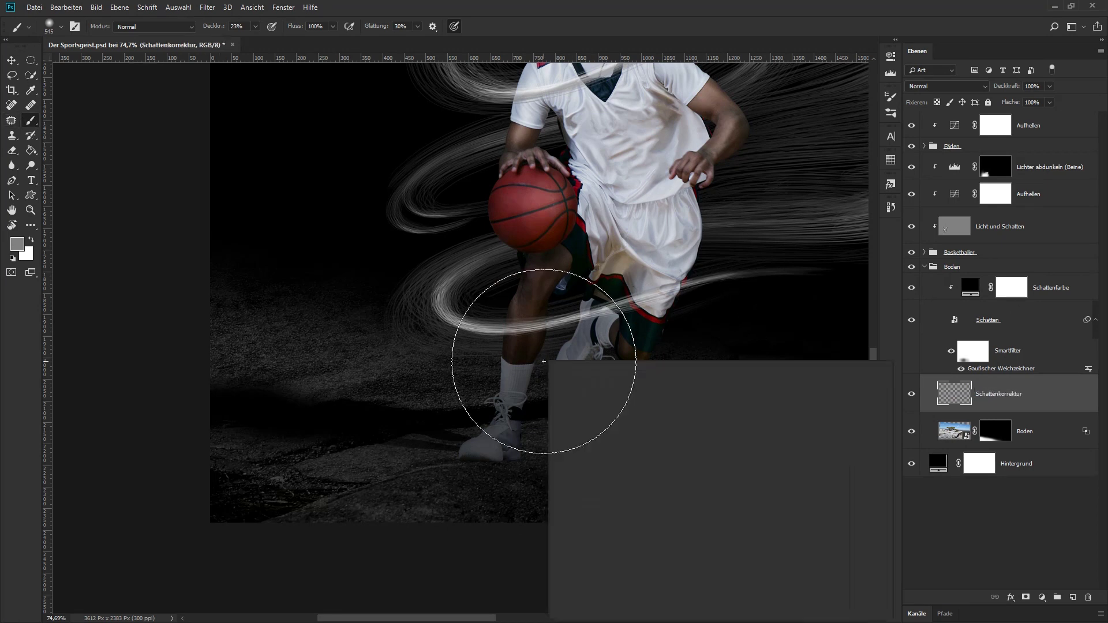
pyautogui.click(18, 244)
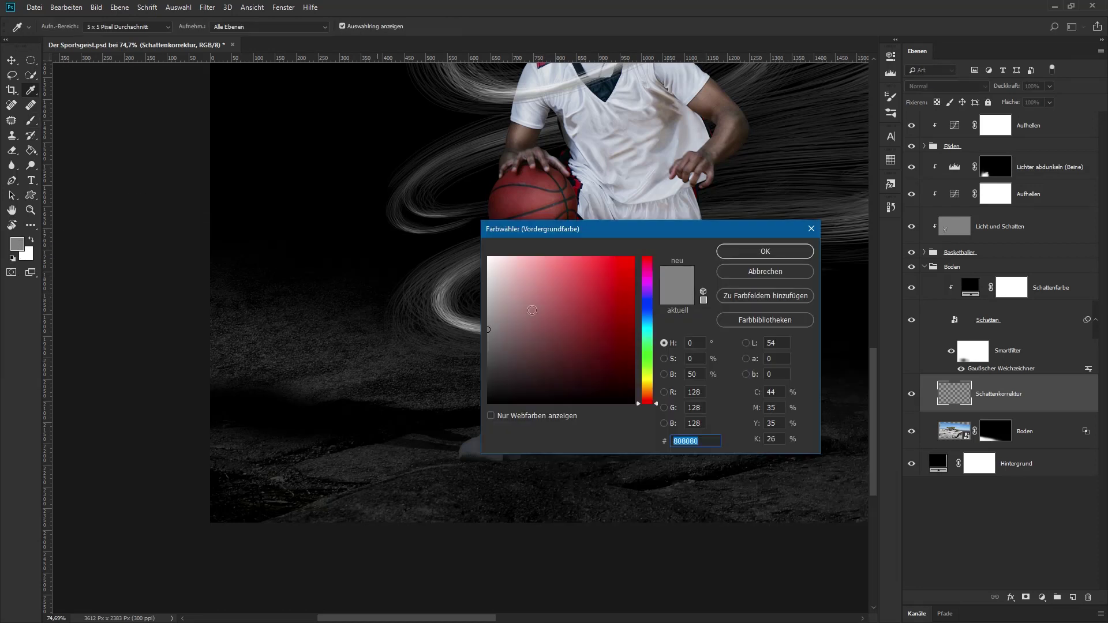
pyautogui.click(761, 251)
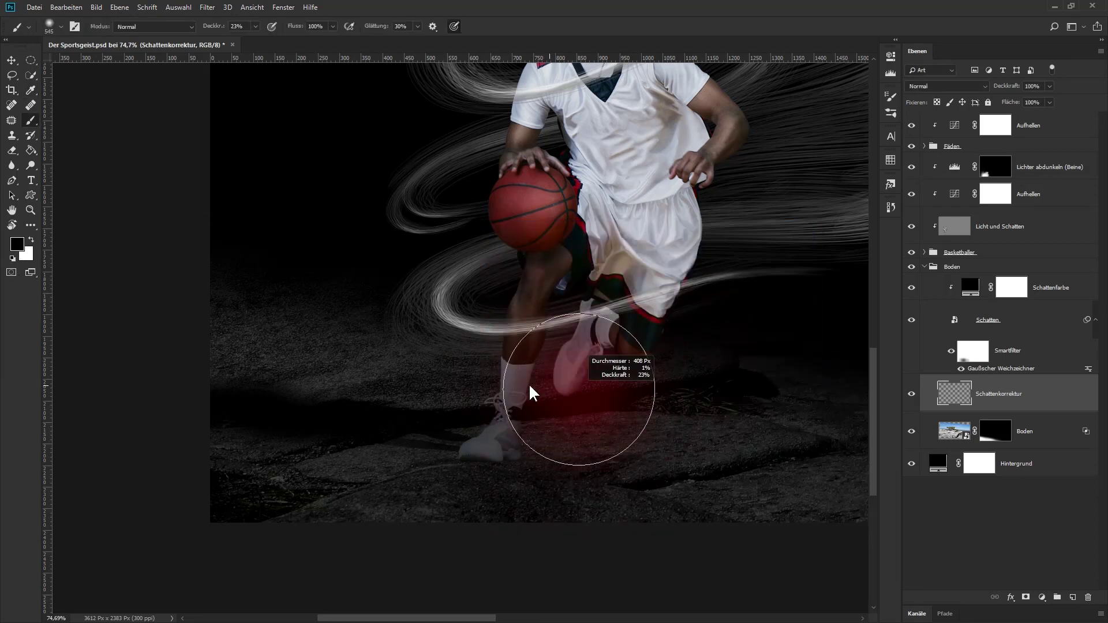
pyautogui.moveTo(209, 27); pyautogui.dragTo(240, 28)
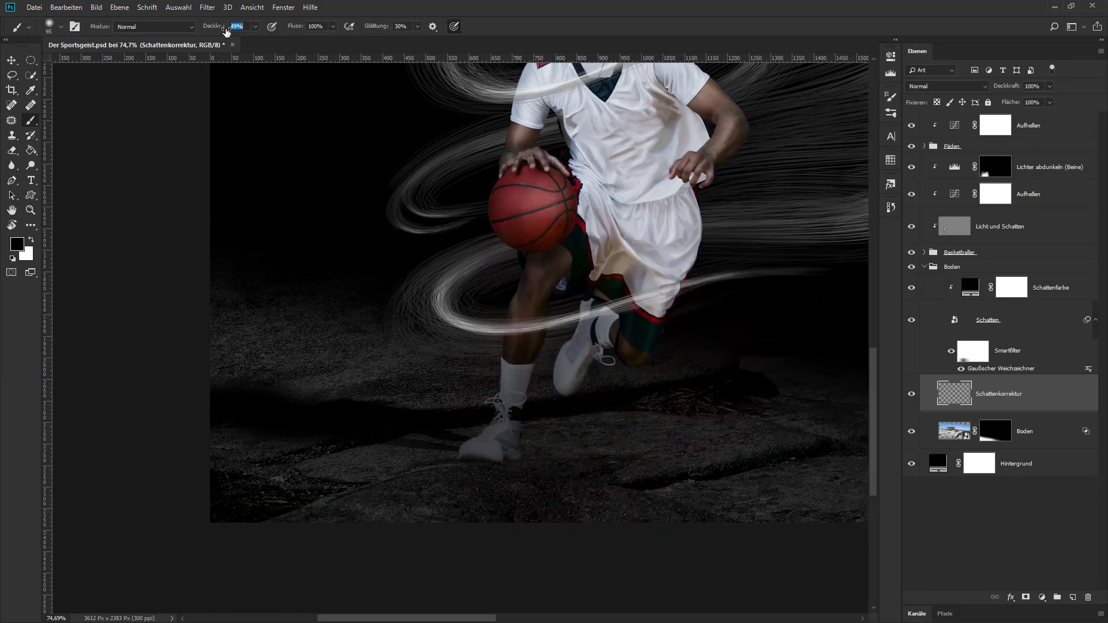
pyautogui.moveTo(552, 414); pyautogui.dragTo(535, 415)
# Step: Paint a dark contact shadow along the front shoe's sole, then zoom to fit
pyautogui.scroll(3, 461, 453)
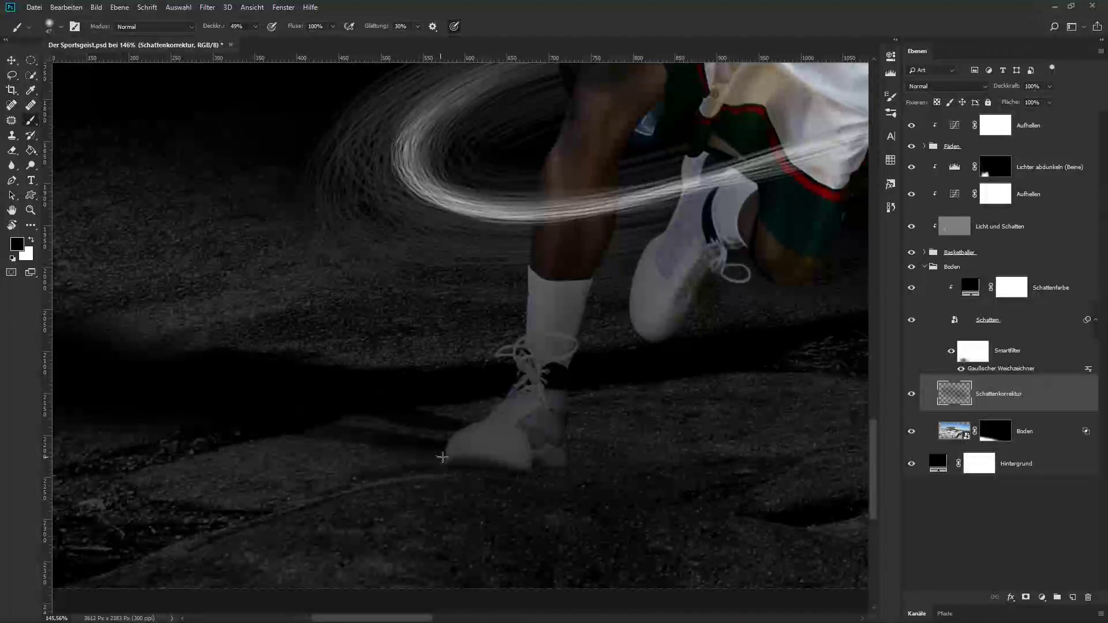
pyautogui.moveTo(442, 457); pyautogui.dragTo(331, 443)
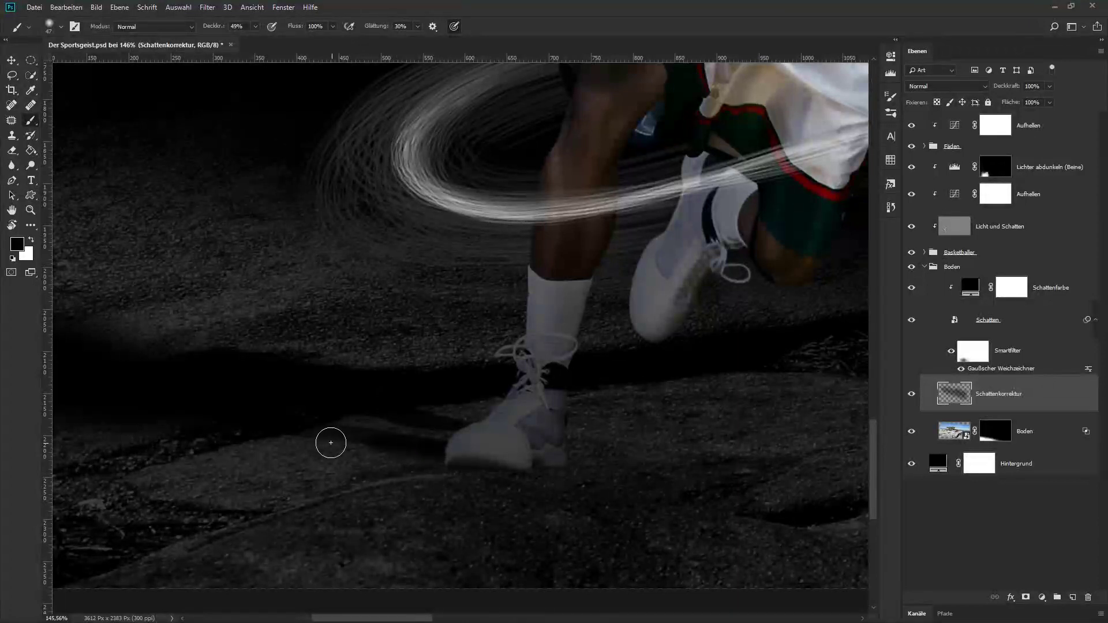
pyautogui.rightClick(455, 449)
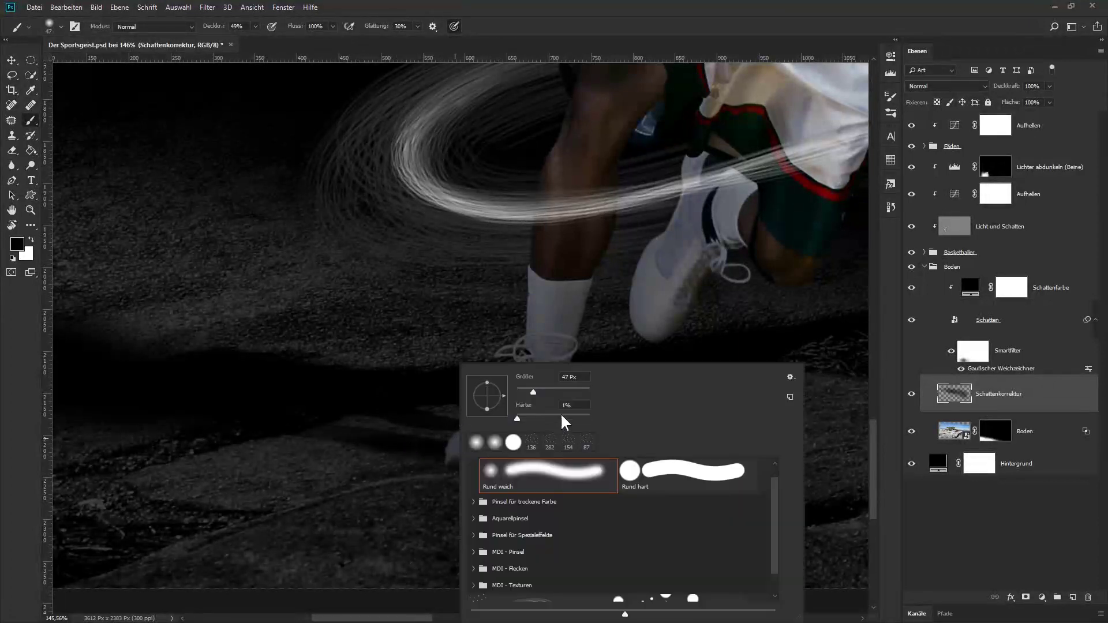
pyautogui.click(427, 447)
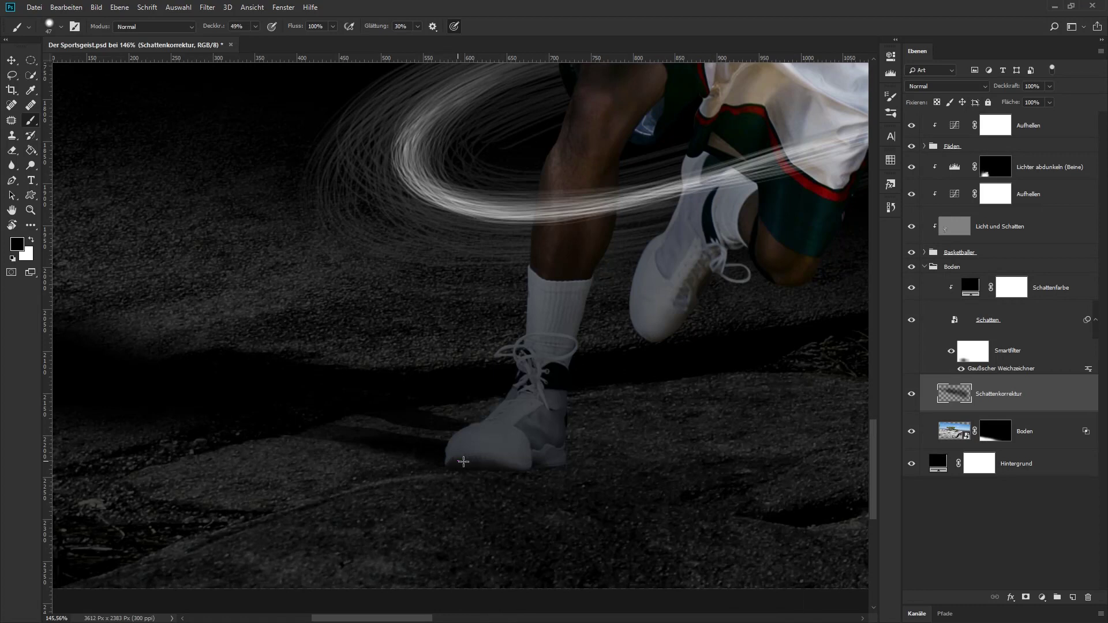
pyautogui.moveTo(496, 462)
pyautogui.mouseDown()
pyautogui.moveTo(539, 458)
pyautogui.moveTo(440, 440)
pyautogui.moveTo(470, 442)
pyautogui.mouseUp()
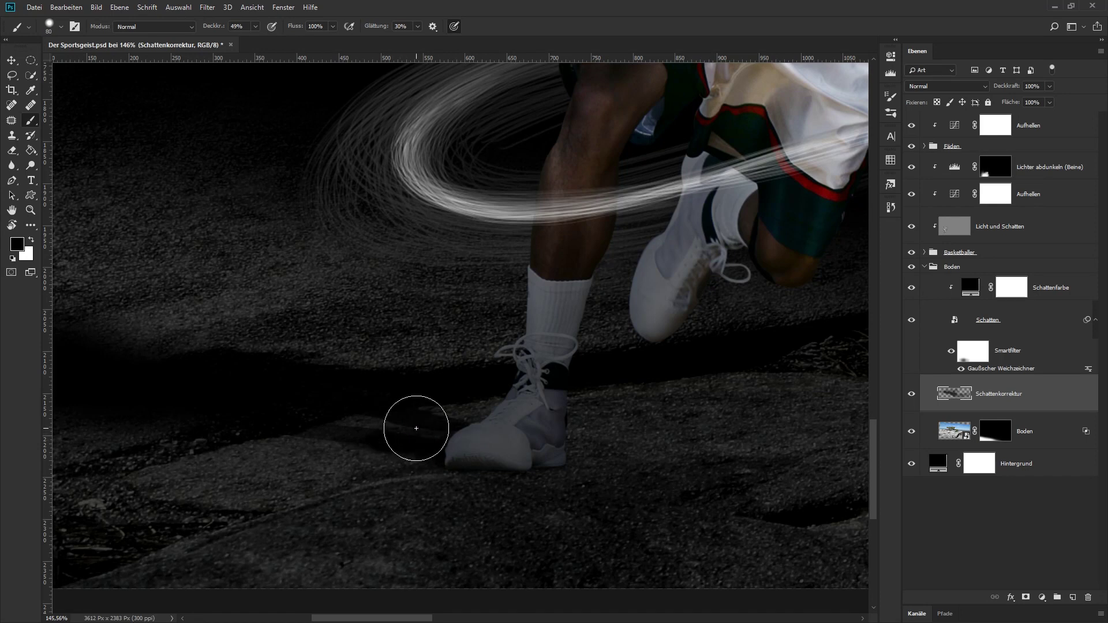
pyautogui.press('v')
pyautogui.hotkey('ctrl', '0')
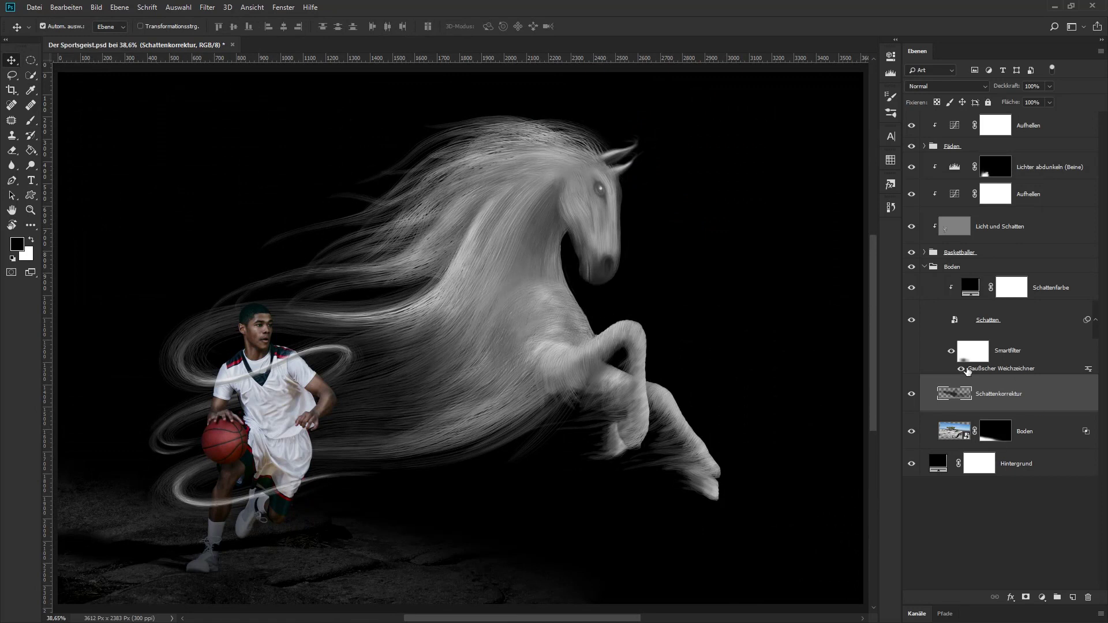
# Step: Set Deckkraft to 70% on Schattenkorrektur and then on the Schatten layer
pyautogui.click(1032, 86)
pyautogui.write('70')
pyautogui.click(1039, 329)
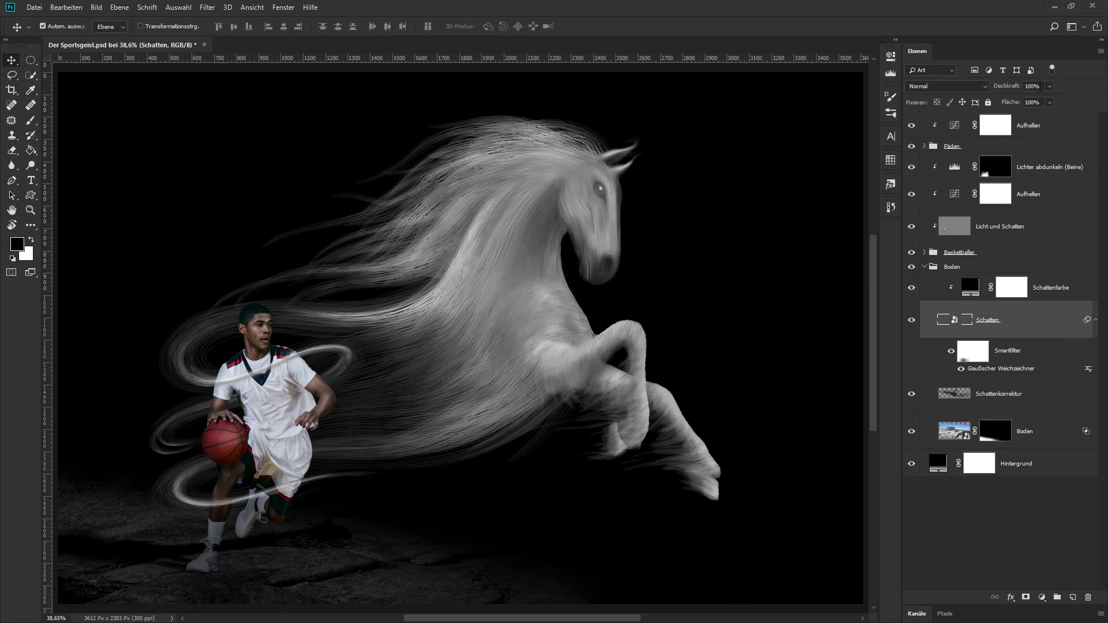
pyautogui.write('7')
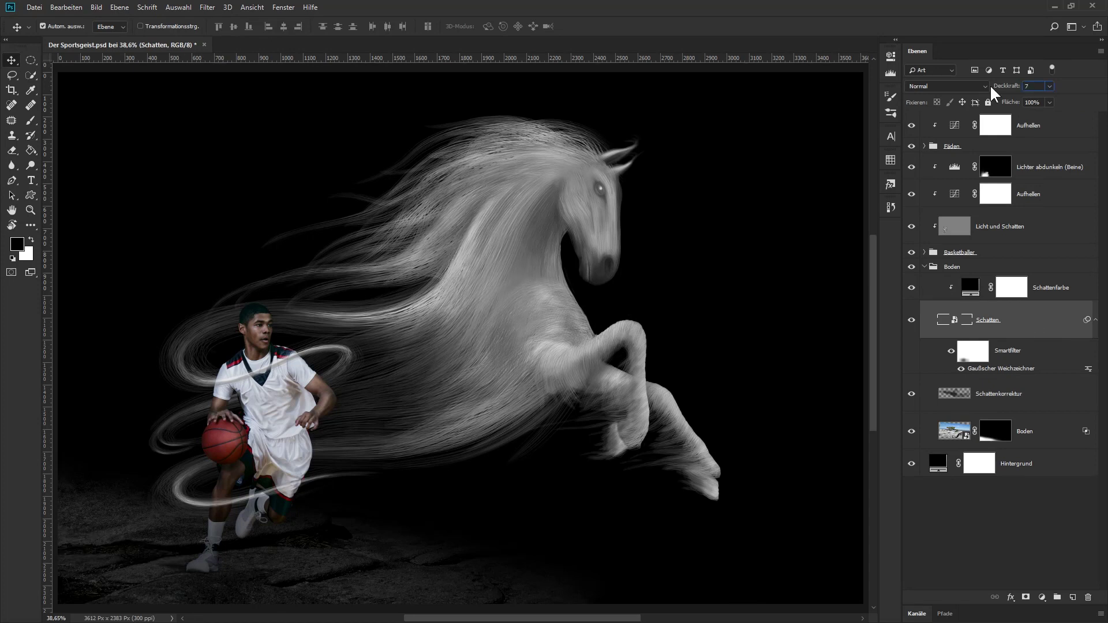
pyautogui.write('0')
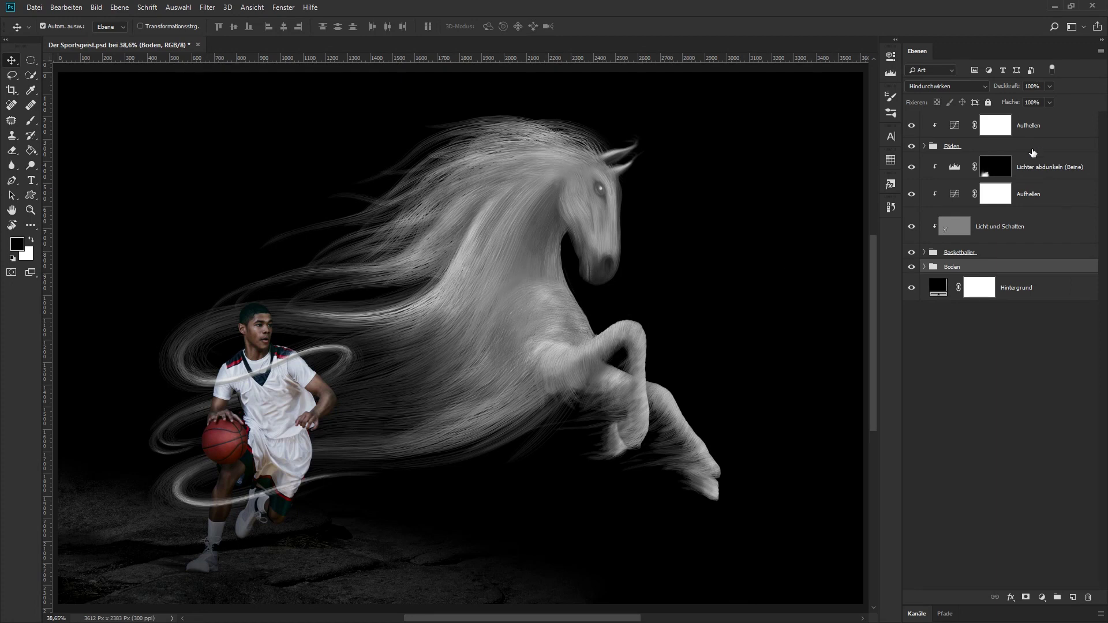
# Step: Create a new group named Partikel at the top of the layer stack
pyautogui.click(1036, 127)
pyautogui.click(1056, 597)
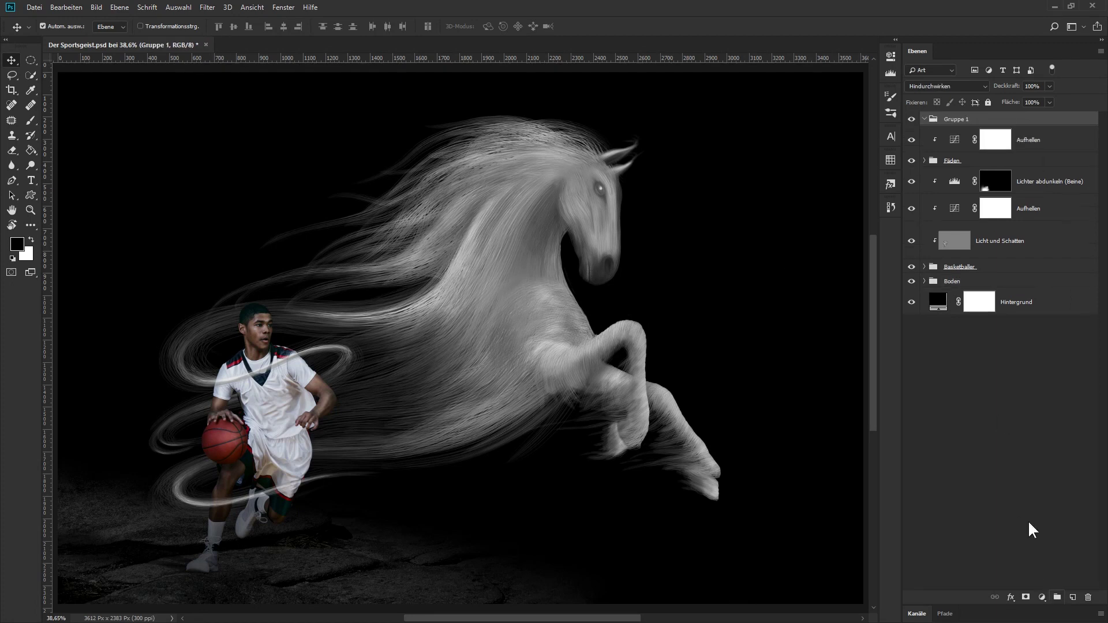
pyautogui.write('Partikel')
pyautogui.press('Return')
# Step: Add an empty layer named Partikel inside the Partikel group
pyautogui.click(1073, 596)
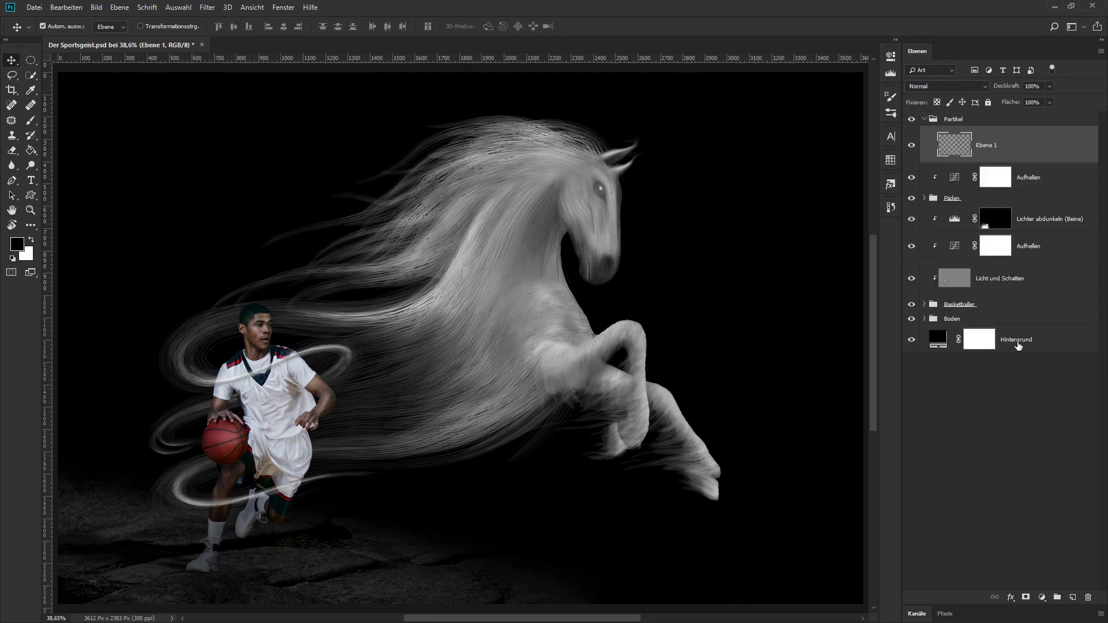
pyautogui.doubleClick(993, 146)
pyautogui.write('Partikel')
pyautogui.press('Return')
# Step: Choose the Partikelpinsel brush with white colour at 100% opacity
pyautogui.click(31, 120)
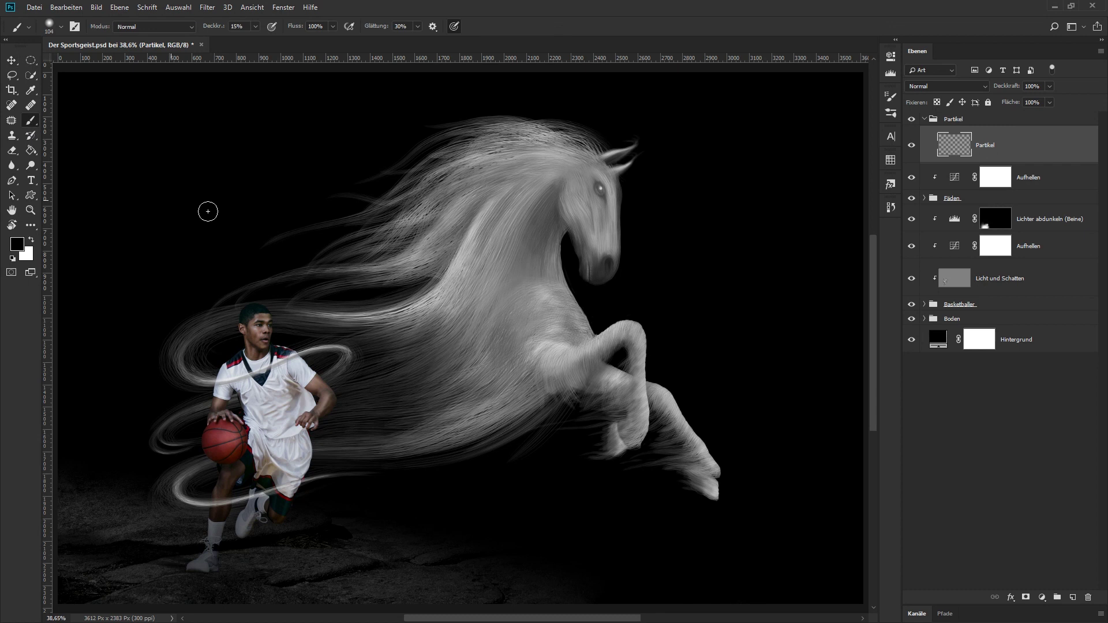
pyautogui.rightClick(522, 274)
pyautogui.moveTo(854, 440); pyautogui.dragTo(854, 460)
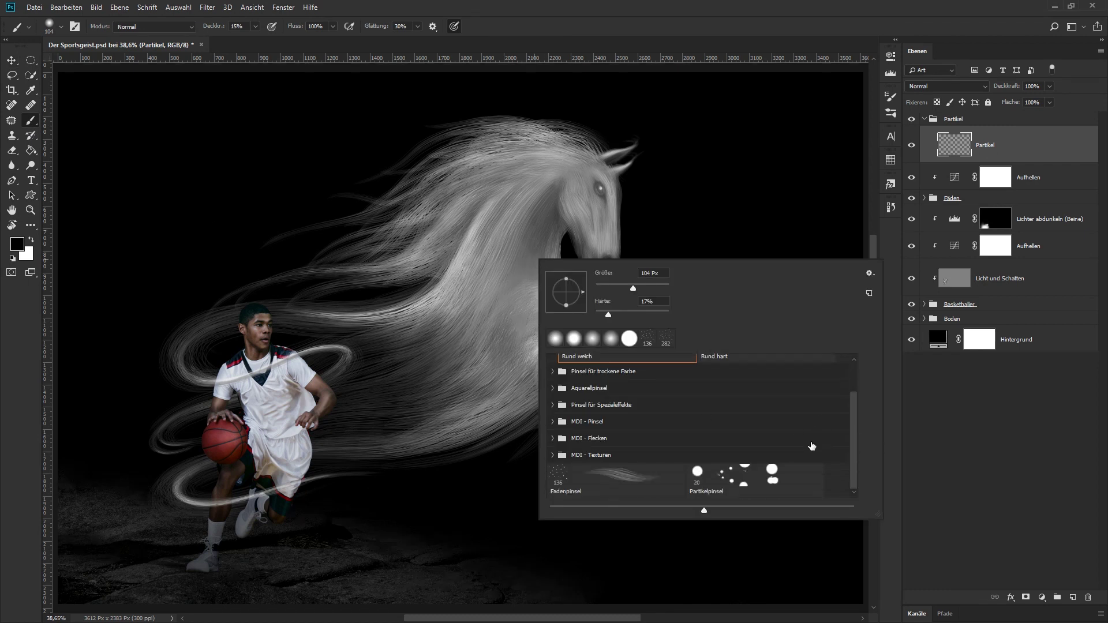
pyautogui.click(755, 478)
pyautogui.click(505, 280)
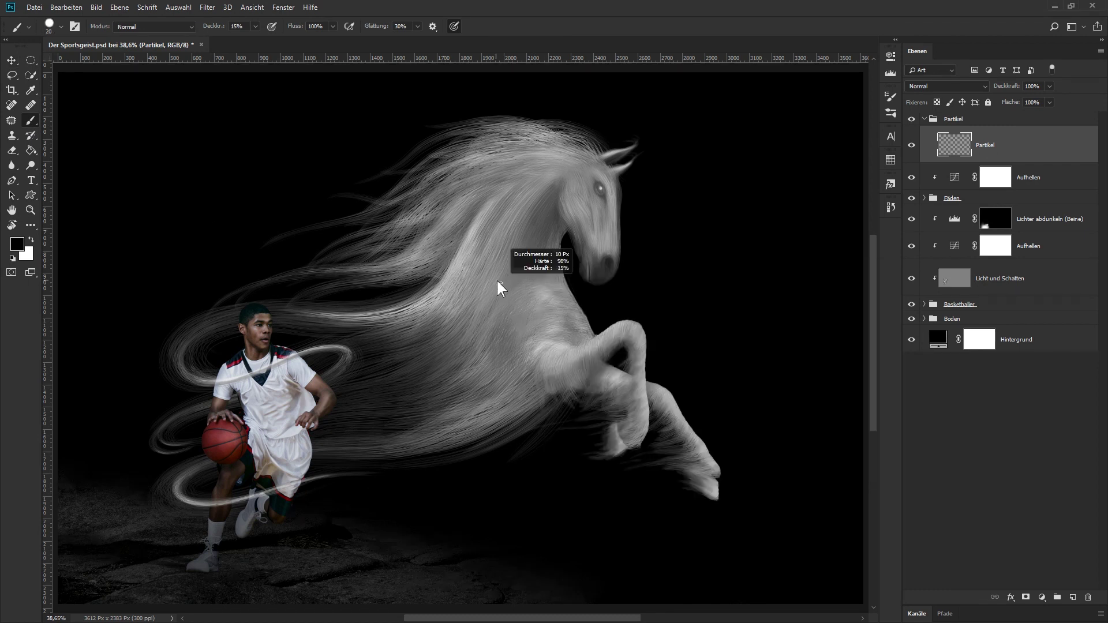
pyautogui.press('x')
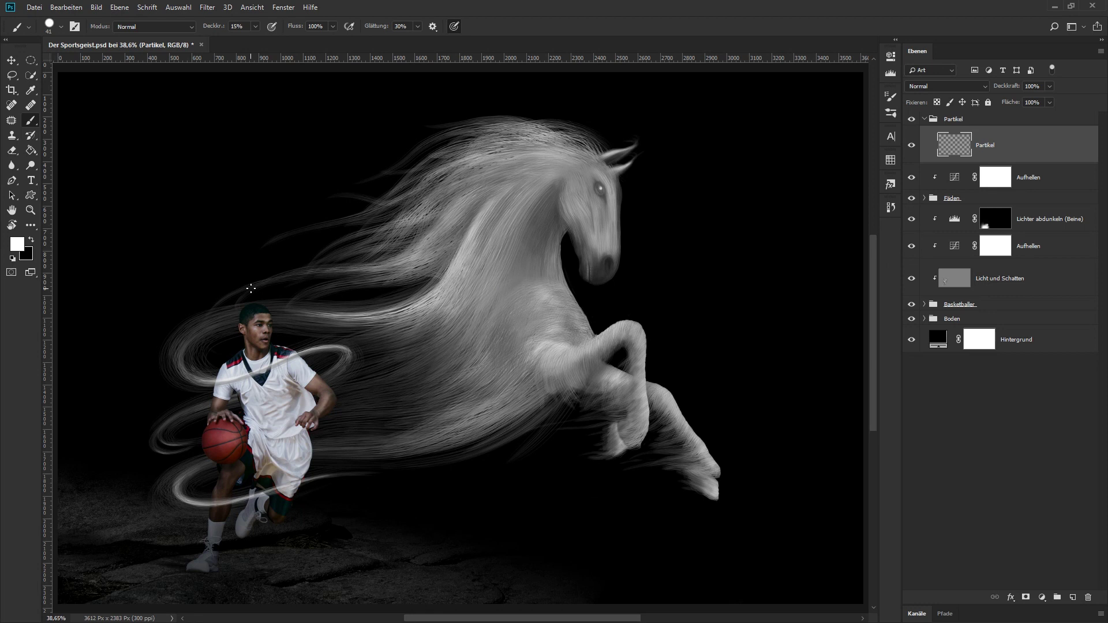
pyautogui.moveTo(540, 304); pyautogui.dragTo(533, 304)
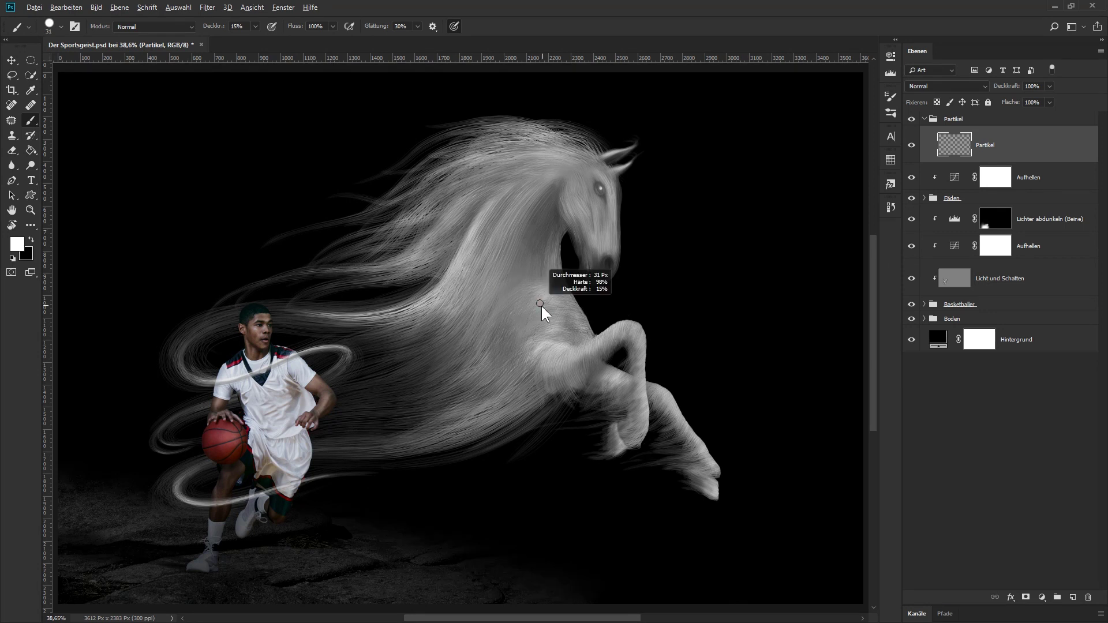
pyautogui.moveTo(216, 29); pyautogui.dragTo(262, 32)
pyautogui.moveTo(557, 300); pyautogui.dragTo(551, 302)
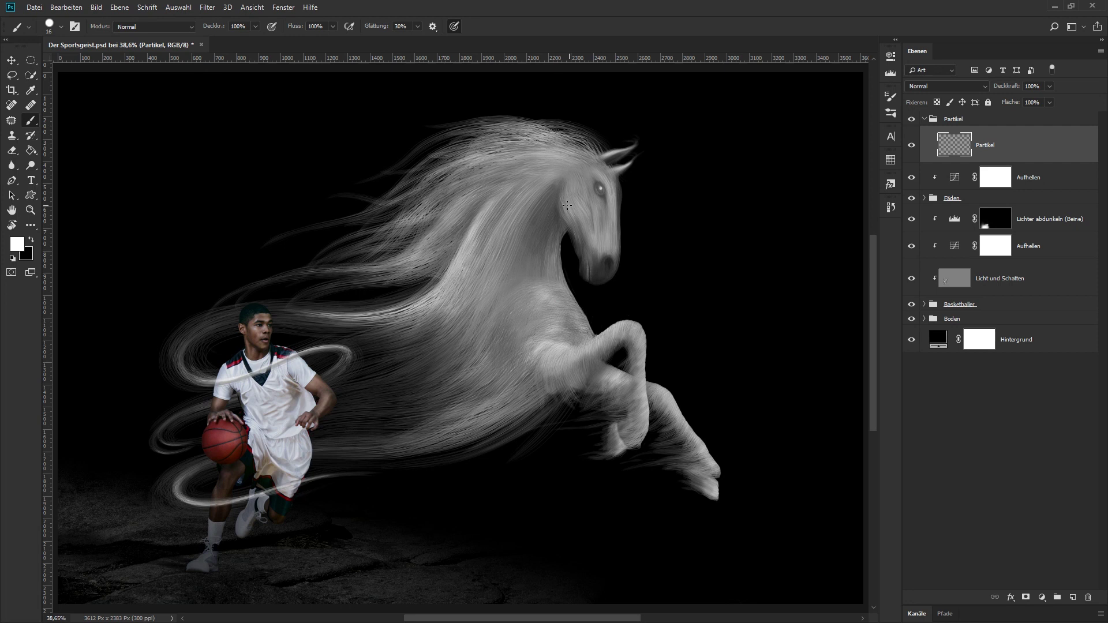
# Step: Undo a test sparkle stroke and set the brush size to 13 px
pyautogui.moveTo(567, 204); pyautogui.dragTo(481, 266)
pyautogui.hotkey('ctrl', 'z')
pyautogui.rightClick(557, 217)
pyautogui.doubleClick(675, 229)
pyautogui.write('1')
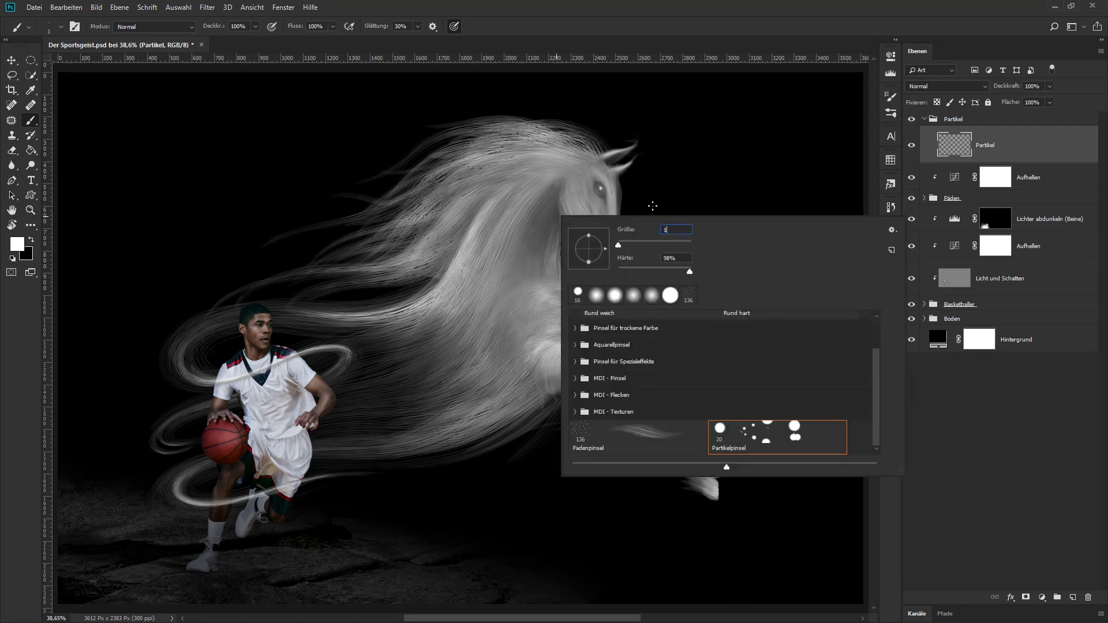
pyautogui.write('3')
pyautogui.press('Return')
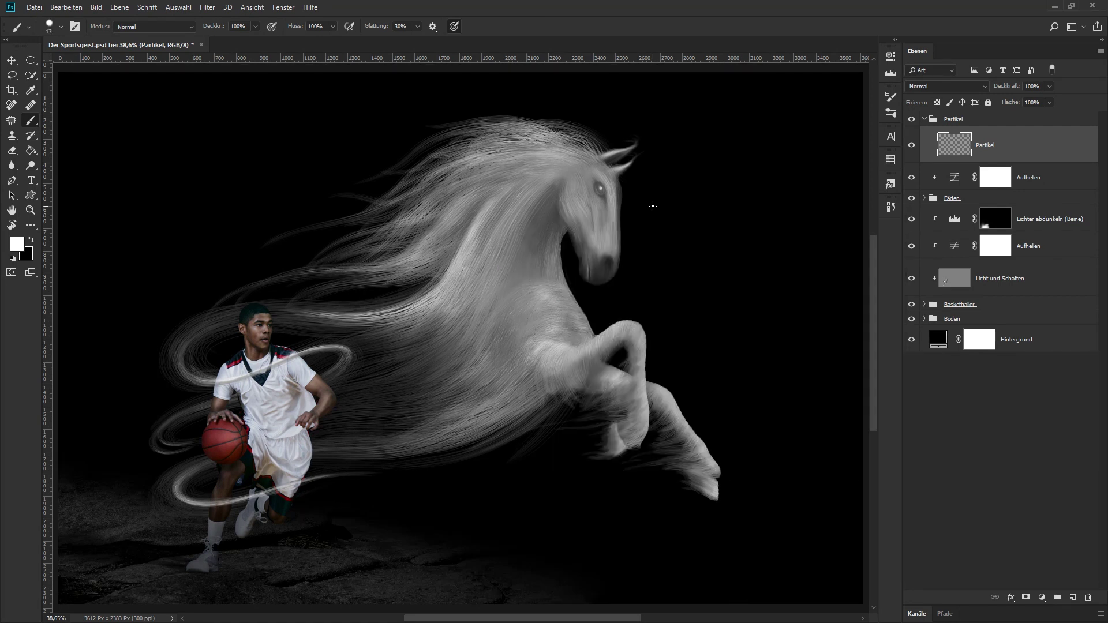
pyautogui.scroll(2, 652, 206)
# Step: Paint several sparkle trails down the horse's mane
pyautogui.moveTo(604, 210); pyautogui.dragTo(643, 218)
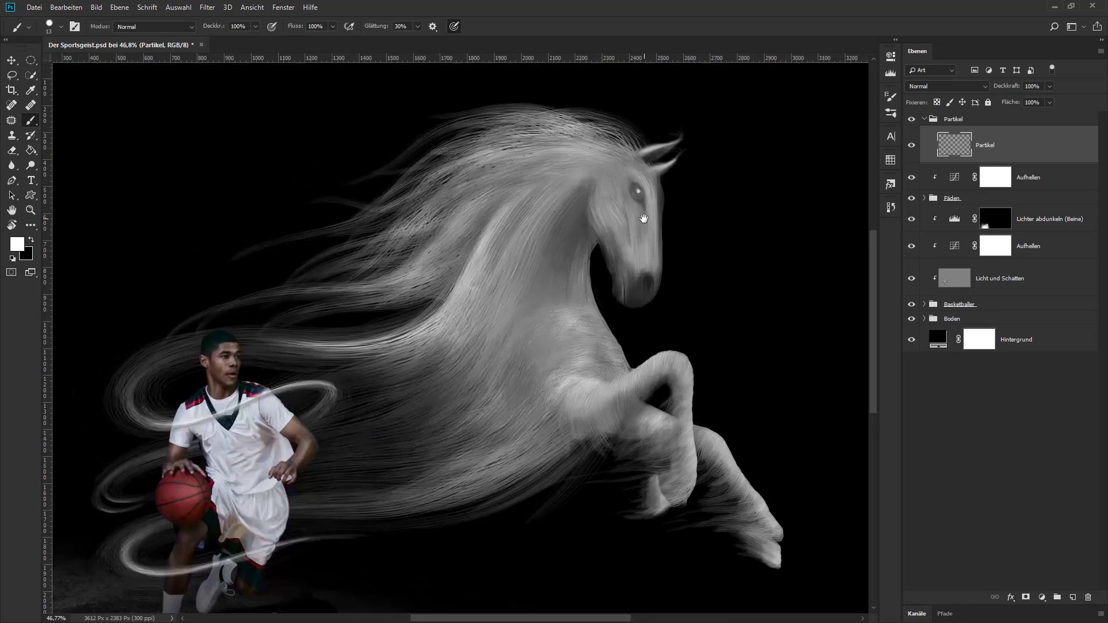
pyautogui.moveTo(591, 166)
pyautogui.mouseDown()
pyautogui.moveTo(499, 202)
pyautogui.moveTo(412, 291)
pyautogui.mouseUp()
pyautogui.moveTo(483, 140); pyautogui.dragTo(449, 167)
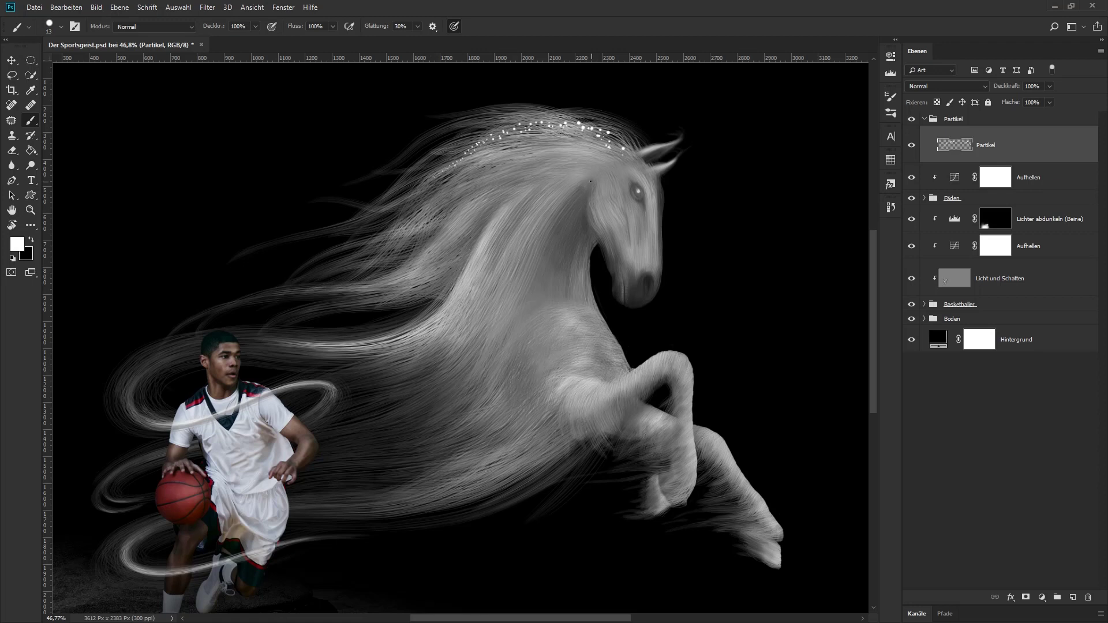
pyautogui.moveTo(539, 166)
pyautogui.mouseDown()
pyautogui.moveTo(453, 248)
pyautogui.moveTo(367, 272)
pyautogui.mouseUp()
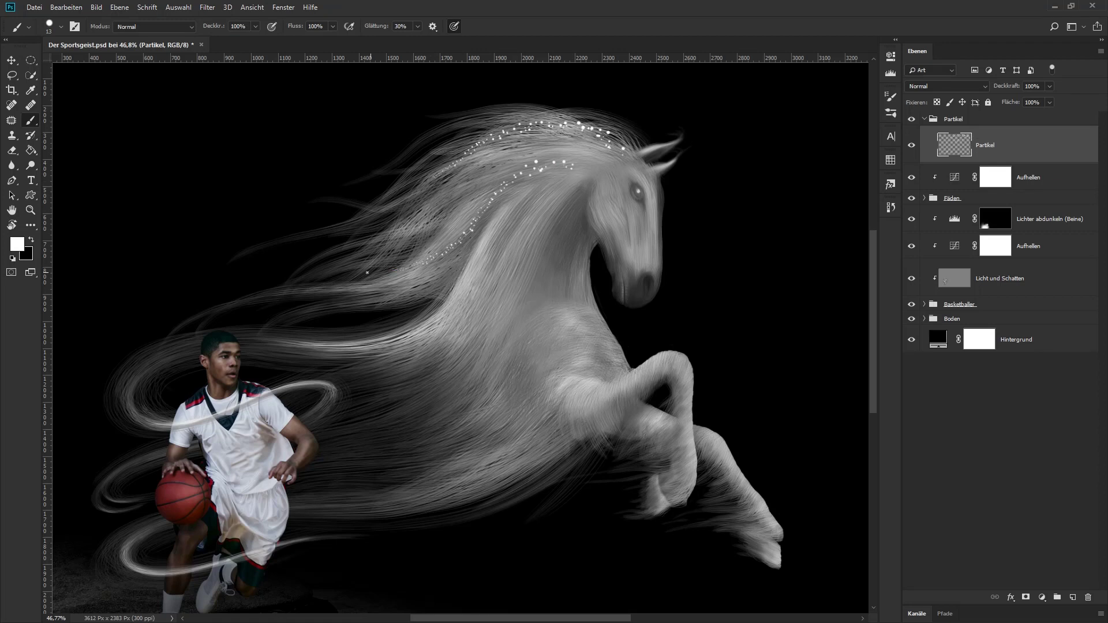
pyautogui.moveTo(565, 161)
pyautogui.mouseDown()
pyautogui.moveTo(463, 196)
pyautogui.moveTo(371, 265)
pyautogui.moveTo(314, 275)
pyautogui.mouseUp()
# Step: Add sparkles along the rings around the player, including the lower ring by the legs
pyautogui.moveTo(406, 339); pyautogui.dragTo(447, 290)
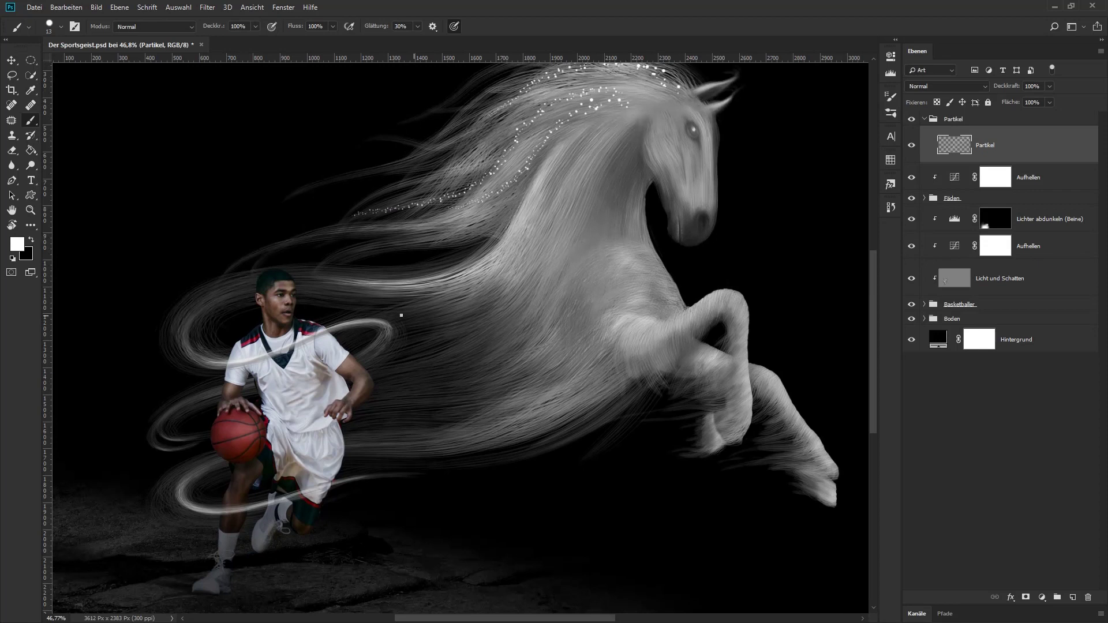
pyautogui.moveTo(532, 304); pyautogui.dragTo(652, 254)
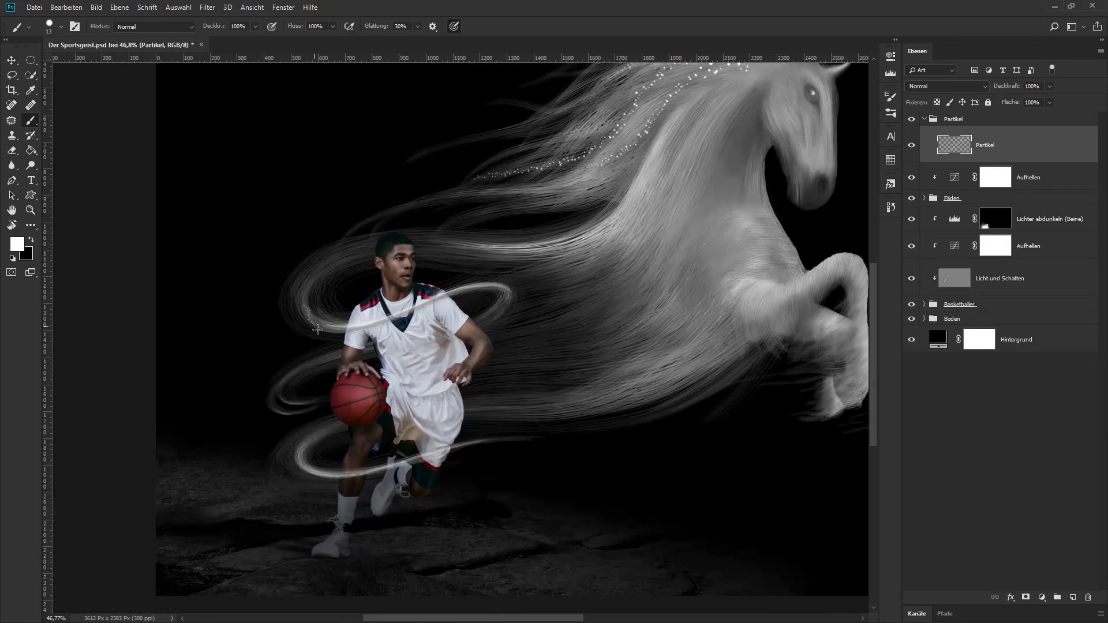
pyautogui.moveTo(303, 298)
pyautogui.mouseDown()
pyautogui.moveTo(394, 320)
pyautogui.moveTo(511, 308)
pyautogui.mouseUp()
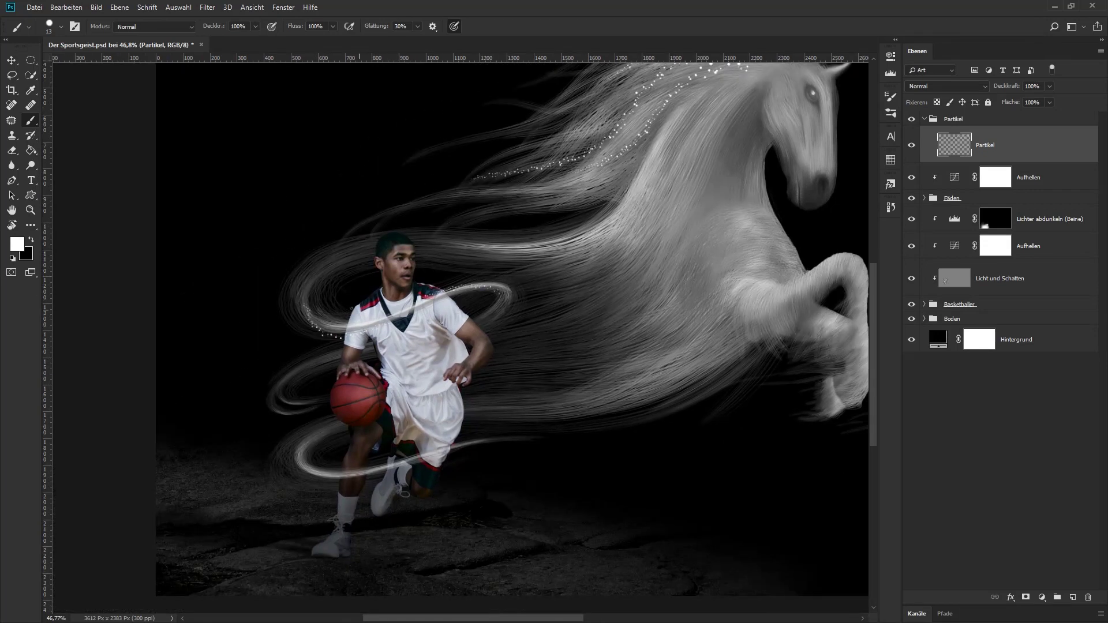
pyautogui.moveTo(445, 294); pyautogui.dragTo(424, 307)
pyautogui.moveTo(303, 444)
pyautogui.mouseDown()
pyautogui.moveTo(318, 472)
pyautogui.moveTo(479, 439)
pyautogui.mouseUp()
pyautogui.hotkey('ctrl', 'z')
pyautogui.moveTo(312, 437)
pyautogui.mouseDown()
pyautogui.moveTo(303, 450)
pyautogui.moveTo(340, 476)
pyautogui.moveTo(473, 445)
pyautogui.mouseUp()
pyautogui.hotkey('ctrl', 'z')
pyautogui.hotkey('ctrl', 'shift', 'z')
# Step: Sprinkle sparkles down the horse's front leg and near its hind hoof
pyautogui.moveTo(608, 363)
pyautogui.mouseDown()
pyautogui.moveTo(507, 436)
pyautogui.moveTo(460, 326)
pyautogui.mouseUp()
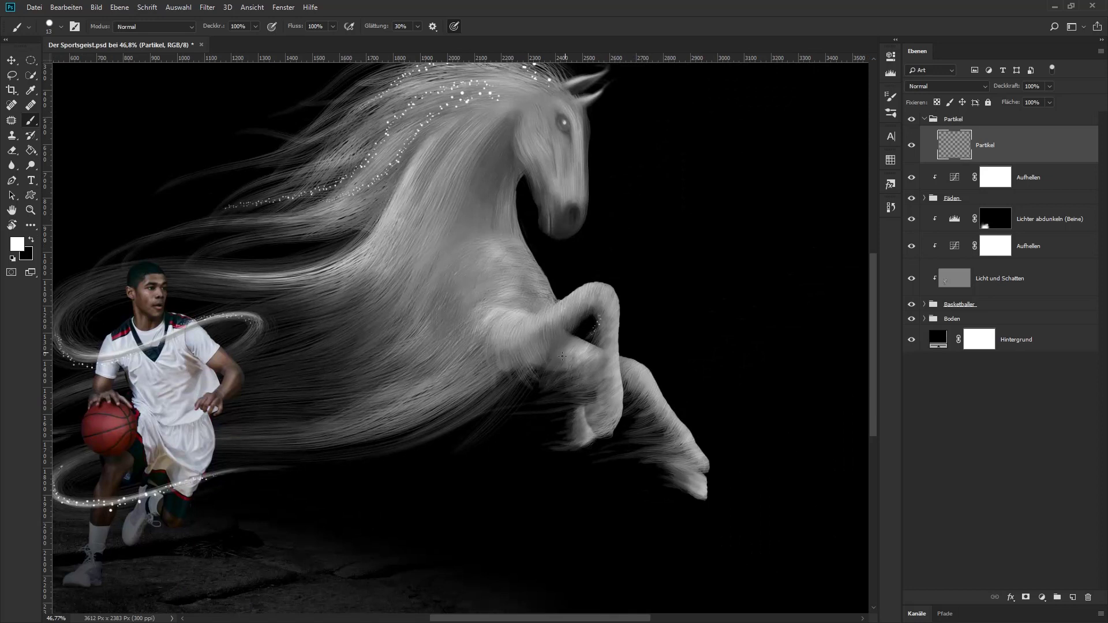
pyautogui.moveTo(600, 349)
pyautogui.mouseDown()
pyautogui.moveTo(574, 369)
pyautogui.moveTo(569, 398)
pyautogui.mouseUp()
pyautogui.moveTo(604, 349); pyautogui.dragTo(570, 384)
pyautogui.moveTo(601, 354); pyautogui.dragTo(526, 412)
pyautogui.moveTo(690, 466); pyautogui.dragTo(598, 464)
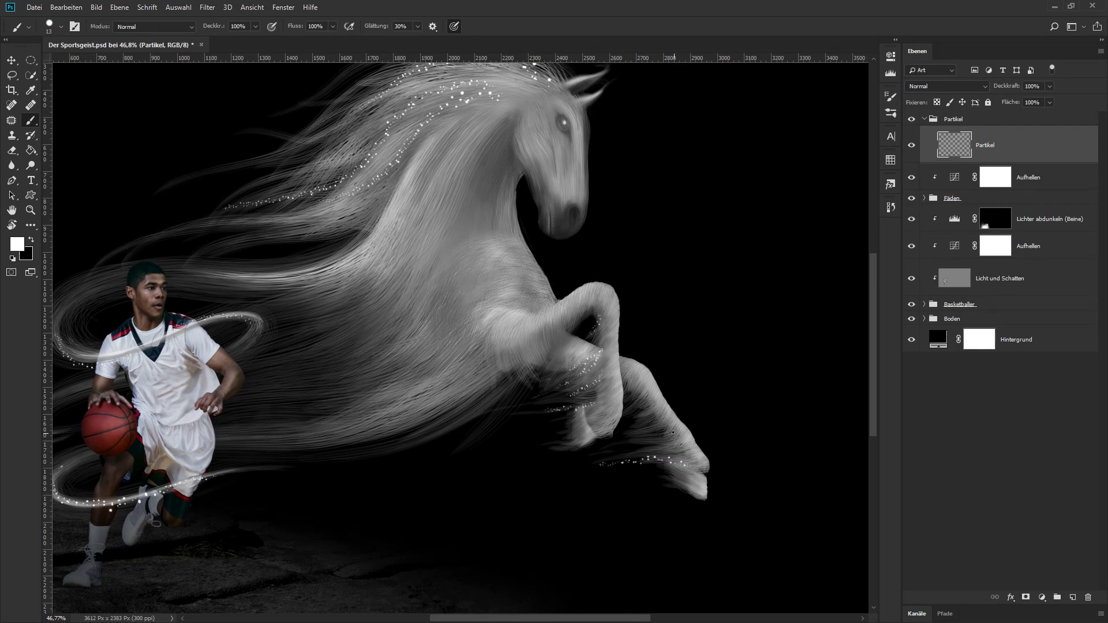
pyautogui.moveTo(595, 410); pyautogui.dragTo(657, 464)
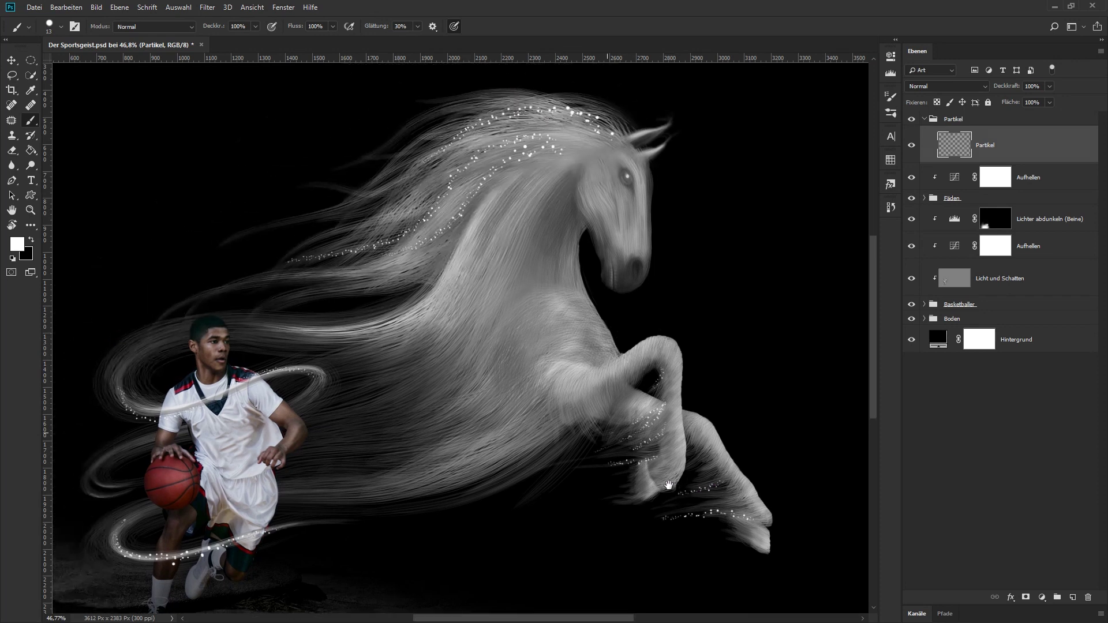
pyautogui.hscroll(-2, 574, 346)
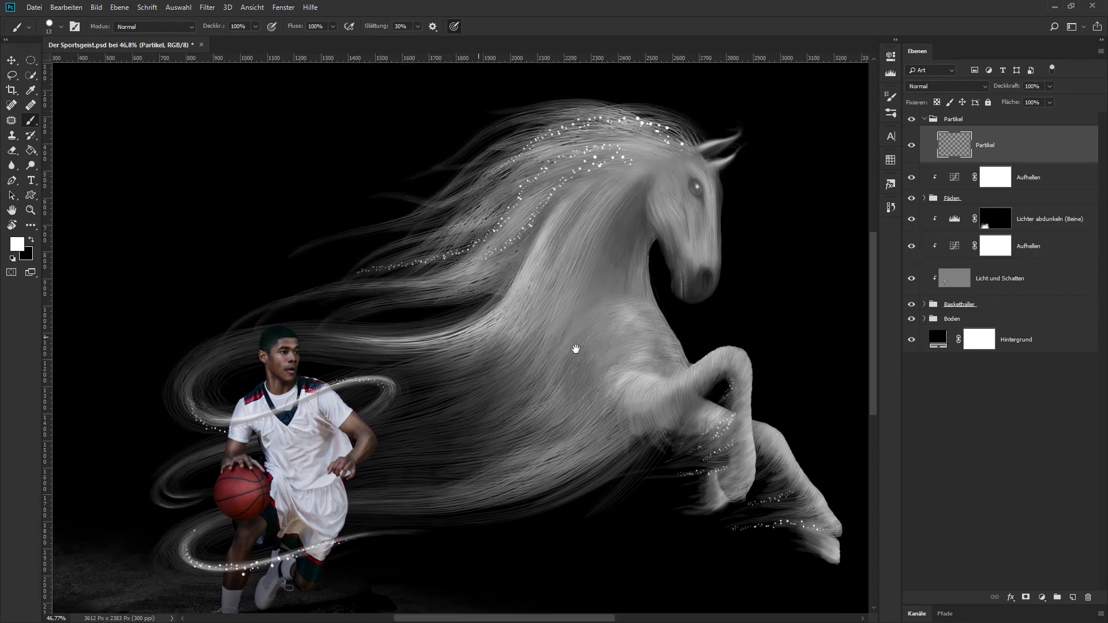
pyautogui.hscroll(-3, 583, 341)
# Step: Extend the mane sparkle trail and add a few more dots near the mane
pyautogui.moveTo(539, 348); pyautogui.dragTo(489, 345)
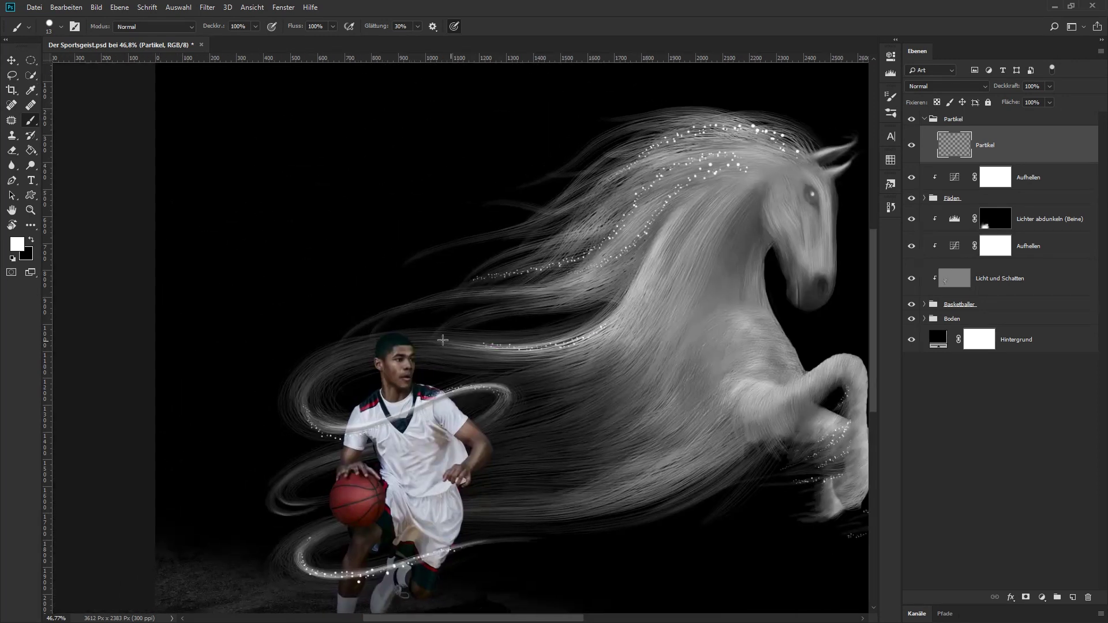
pyautogui.hscroll(3, 472, 320)
pyautogui.scroll(1, 608, 190)
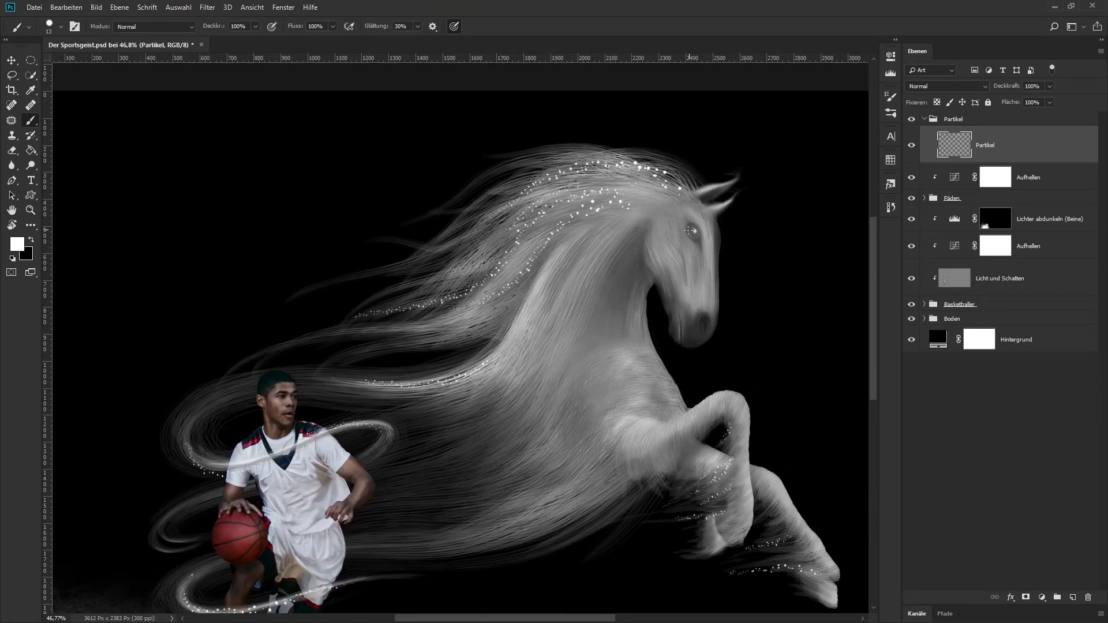
pyautogui.moveTo(604, 173); pyautogui.dragTo(477, 245)
pyautogui.scroll(-2, 677, 368)
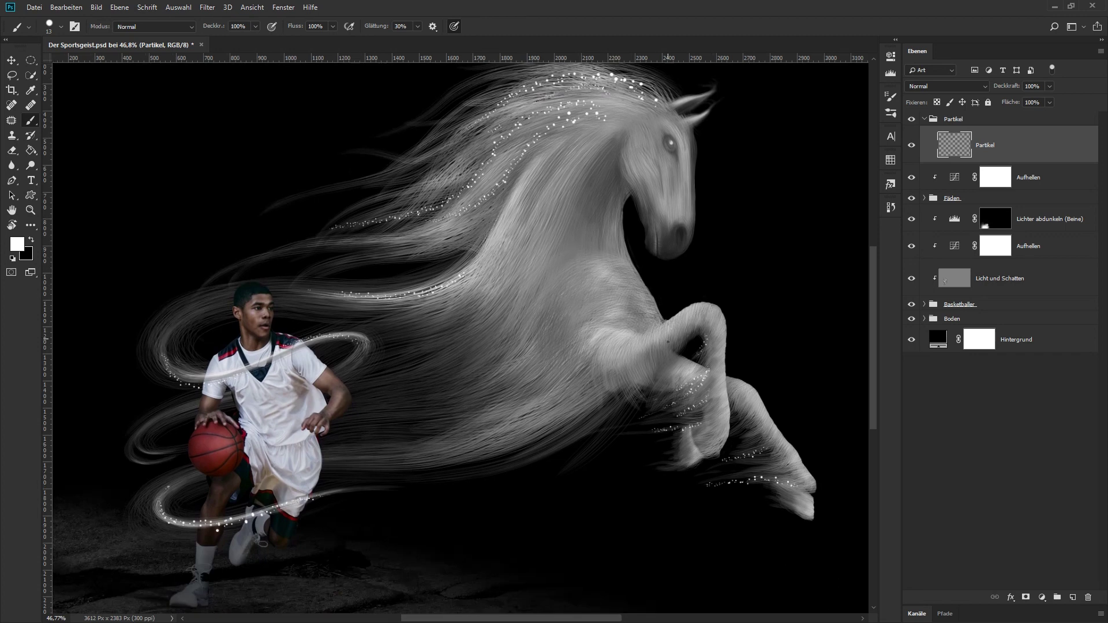
pyautogui.scroll(1, 674, 357)
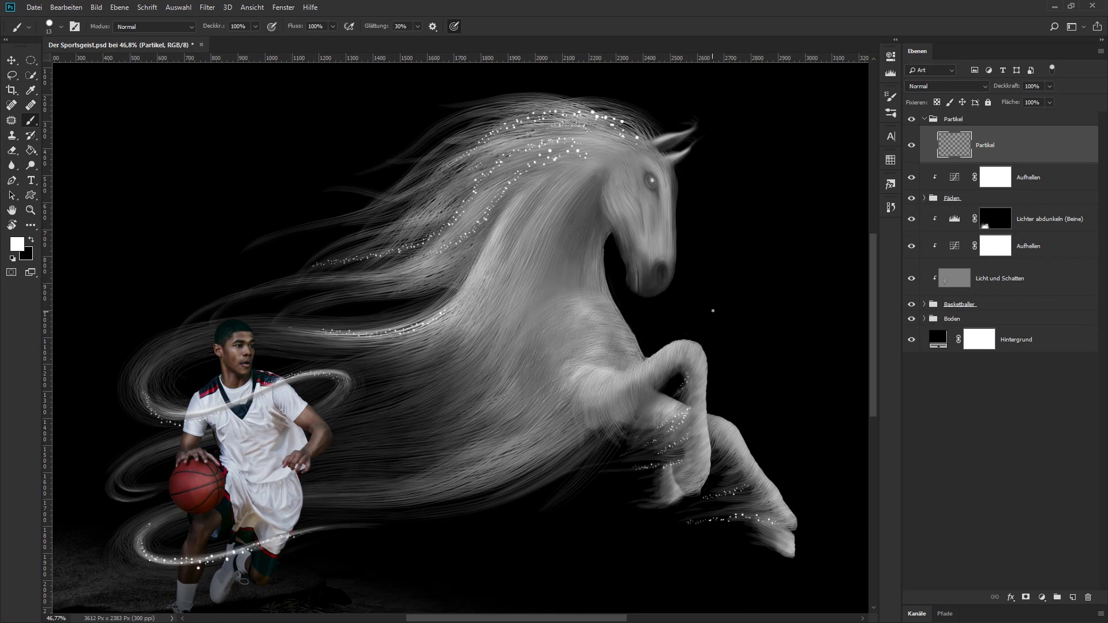
# Step: Convert Partikel to a smart object and apply a 1-pixel Gaußscher Weichzeichner
pyautogui.rightClick(1014, 147)
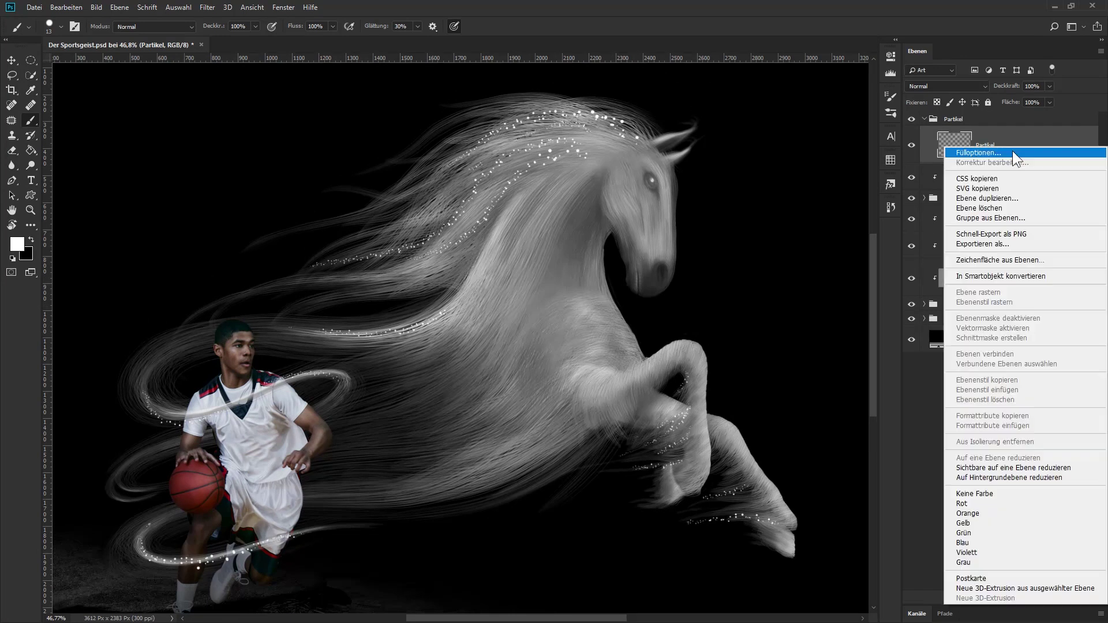
pyautogui.click(975, 276)
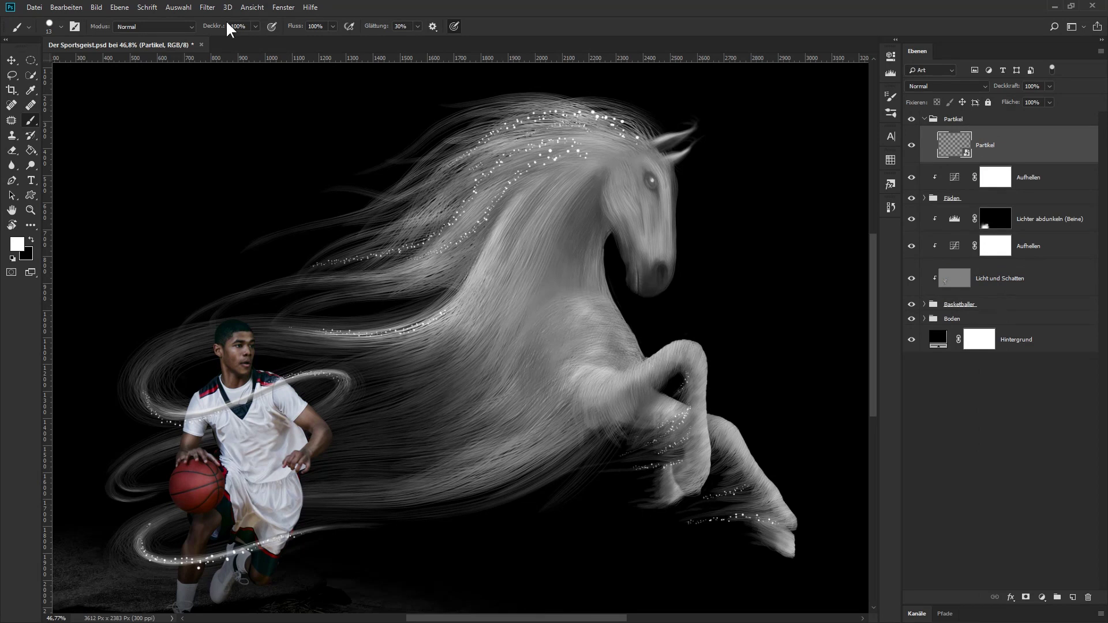
pyautogui.click(207, 8)
pyautogui.moveTo(241, 158)
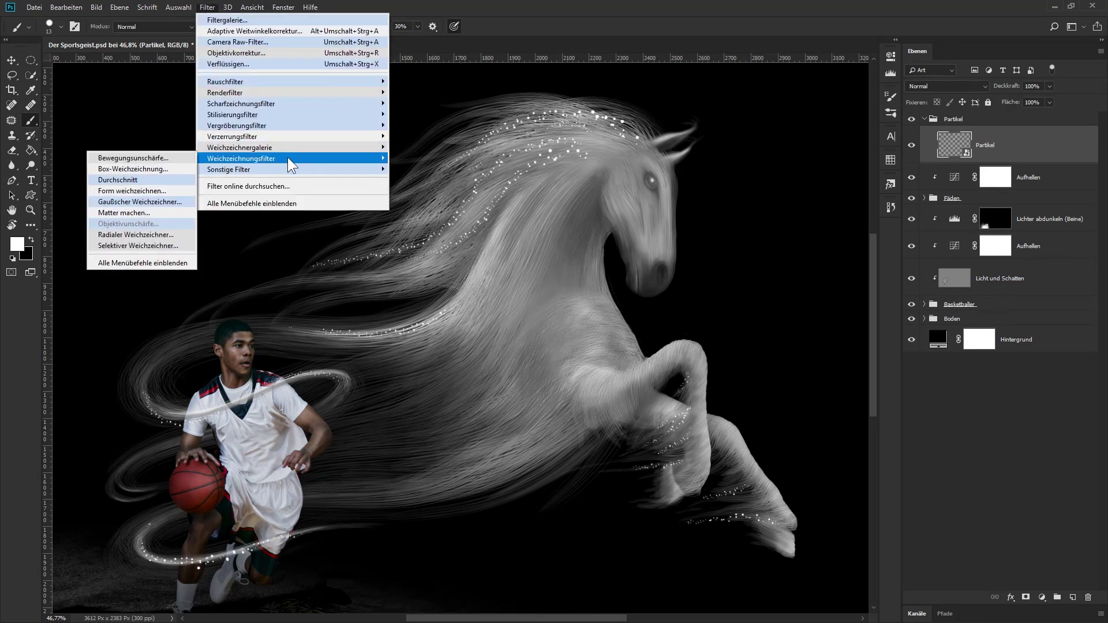
pyautogui.click(141, 201)
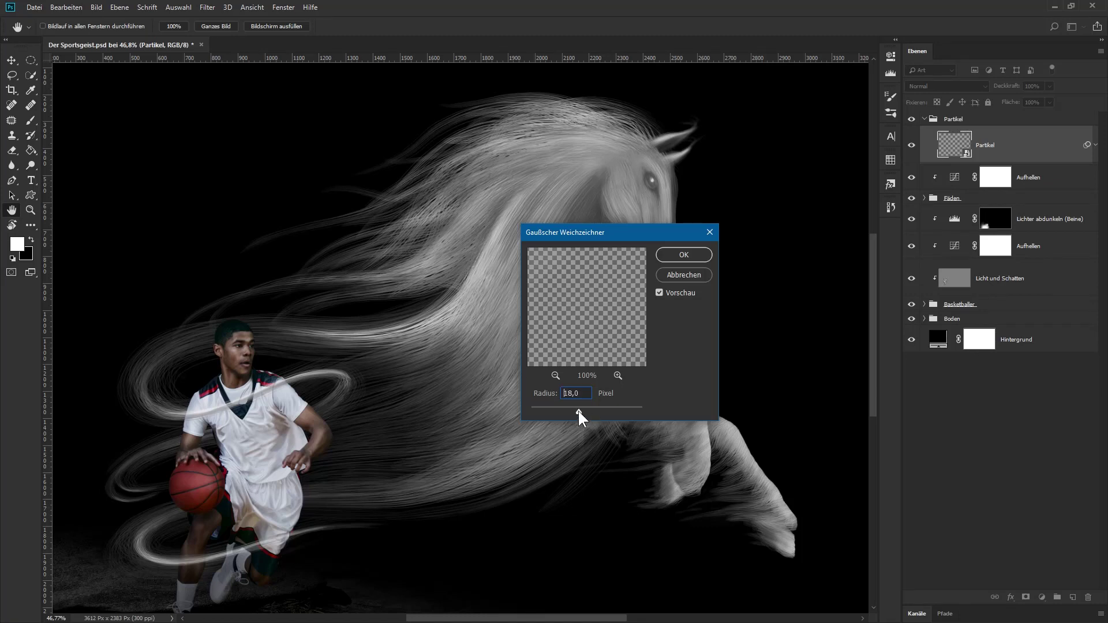
pyautogui.moveTo(549, 409); pyautogui.dragTo(535, 411)
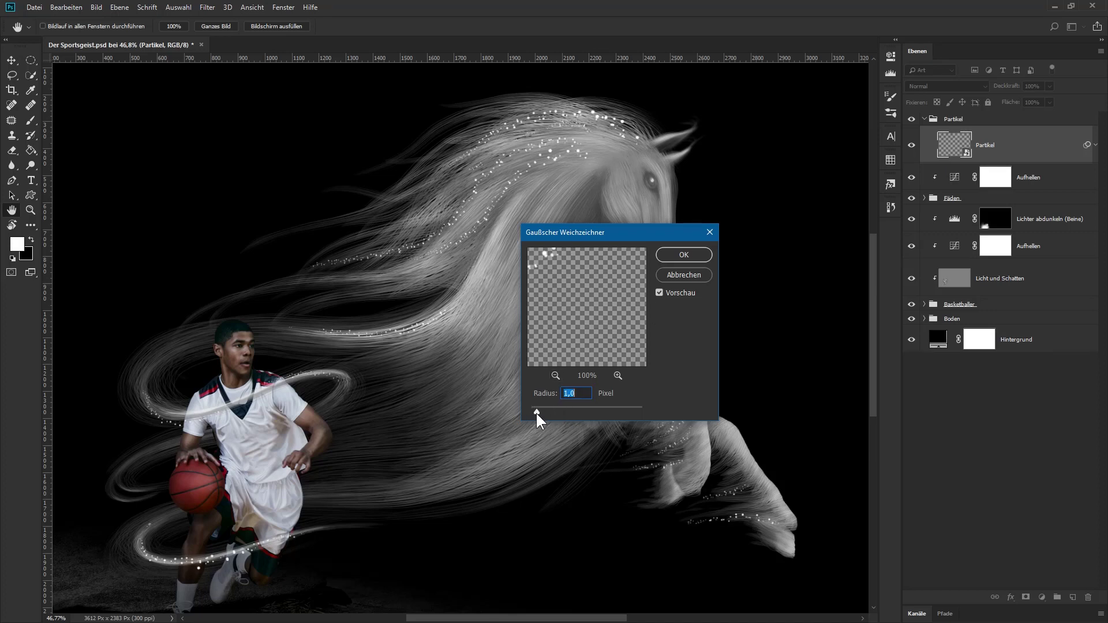
pyautogui.click(691, 254)
pyautogui.scroll(-2, 685, 315)
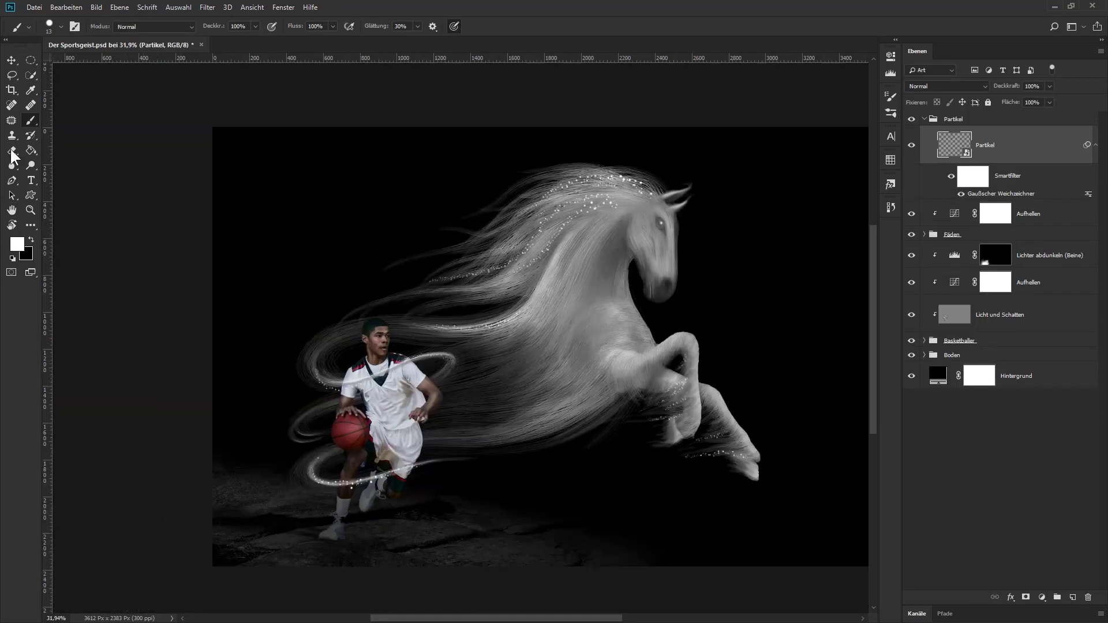
# Step: Fit the image in the window, switch to the Move tool, and collapse the Partikel group
pyautogui.doubleClick(11, 210)
pyautogui.click(12, 60)
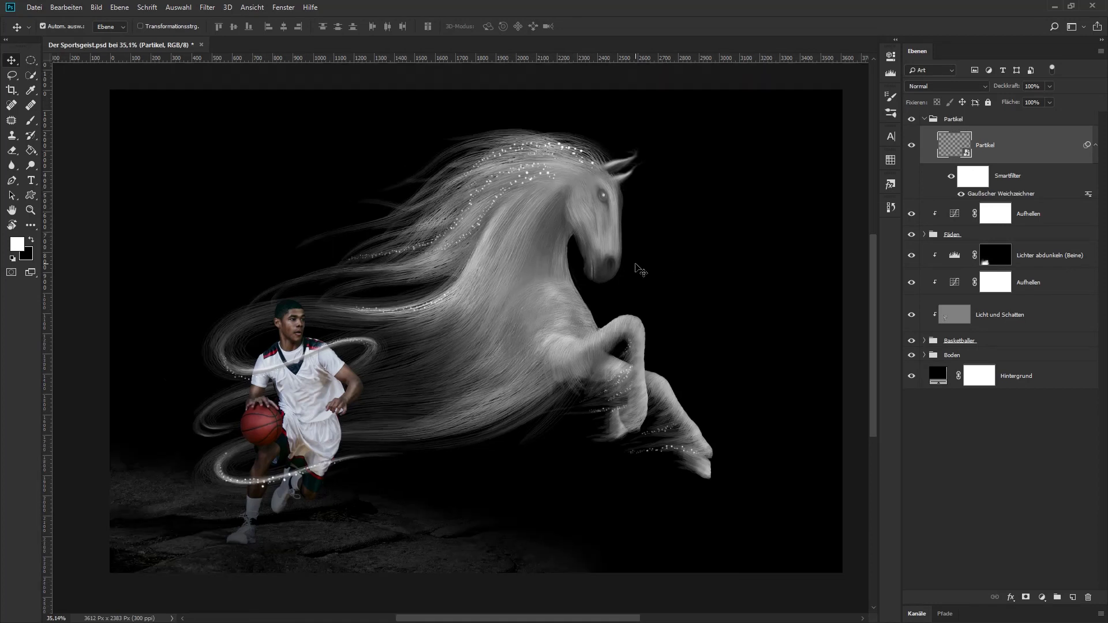
pyautogui.scroll(-1, 638, 268)
pyautogui.moveTo(609, 267); pyautogui.dragTo(599, 276)
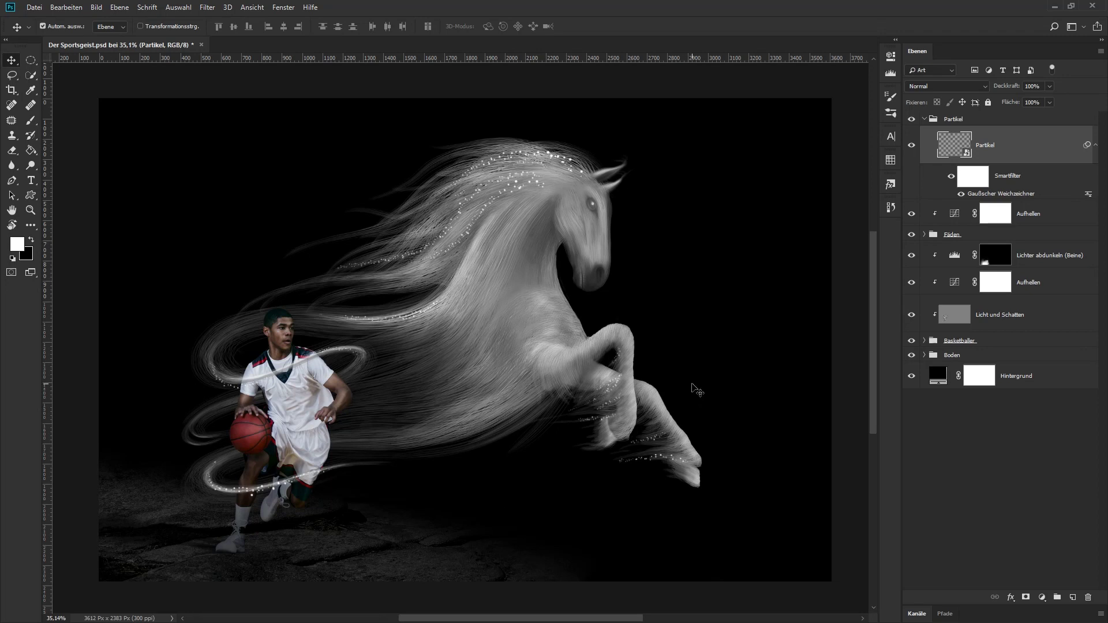
pyautogui.click(991, 120)
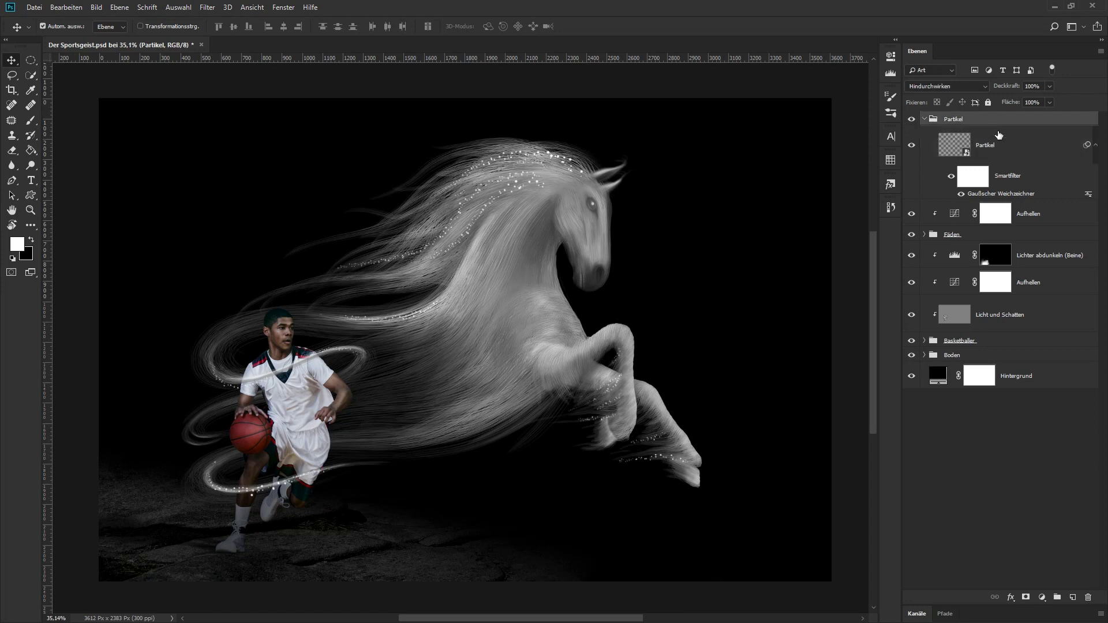
pyautogui.click(925, 119)
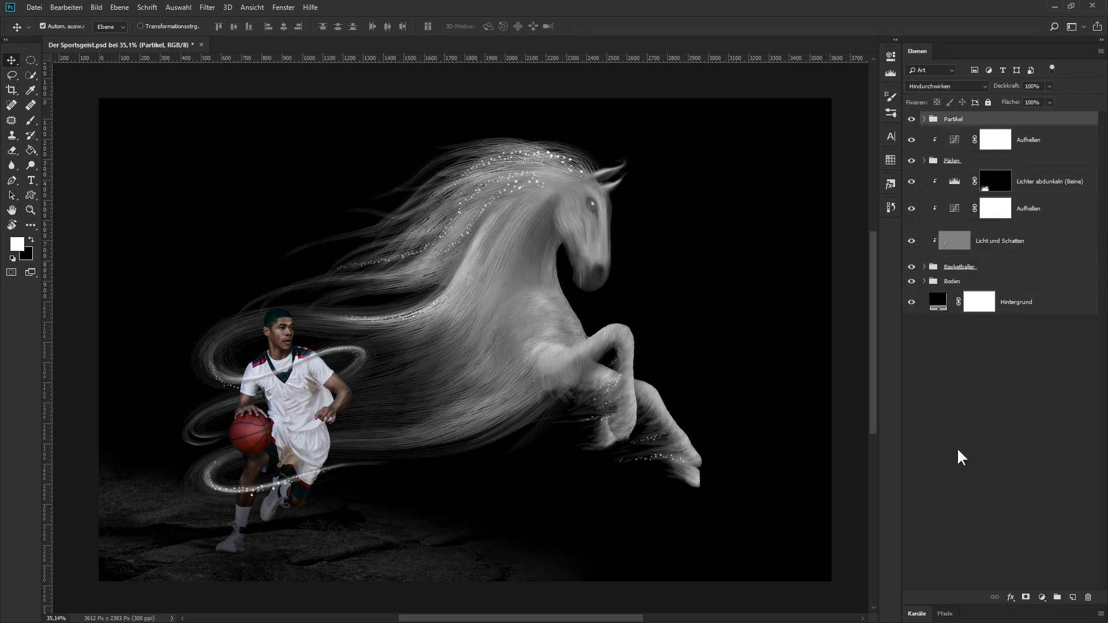
# Step: Add a Verlaufsumsetzung gradient map on top and open its Verläufe bearbeiten editor
pyautogui.click(1042, 598)
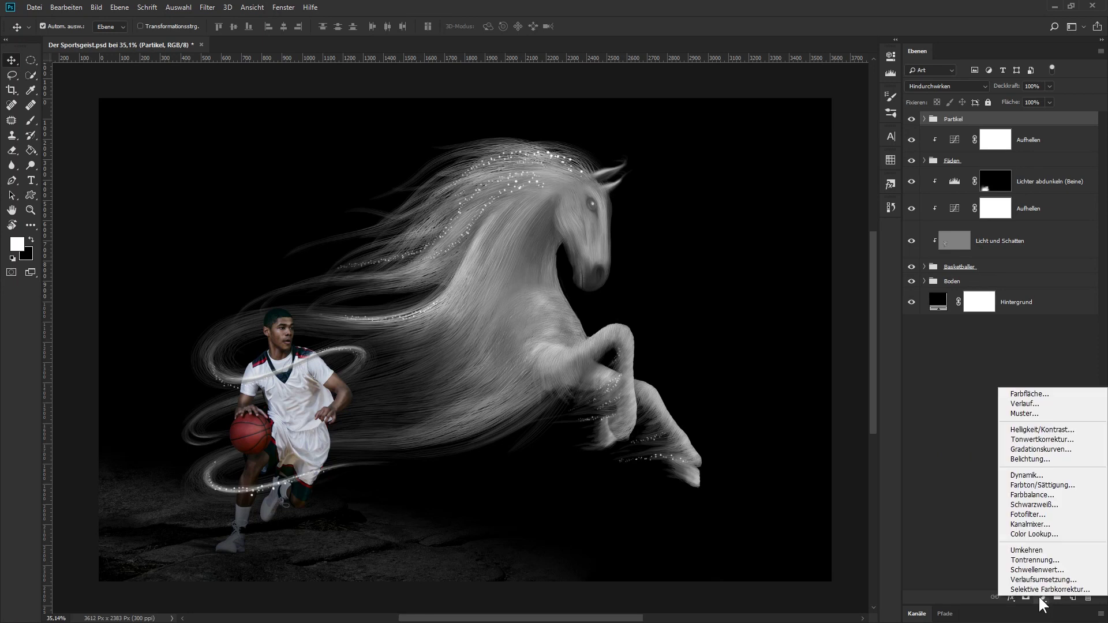
pyautogui.click(1043, 579)
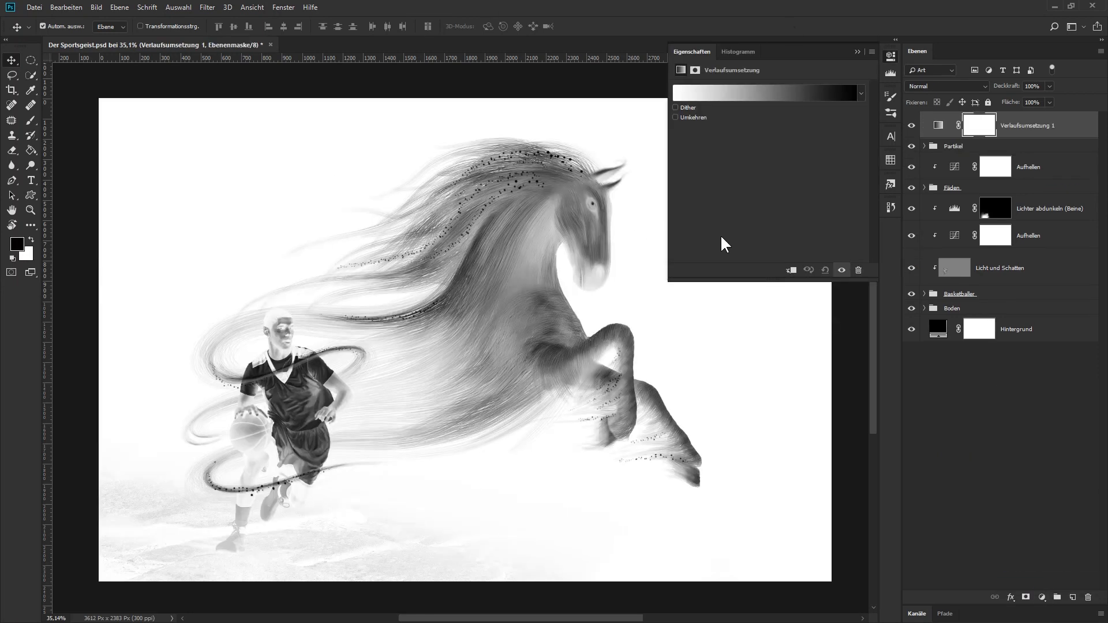
pyautogui.click(783, 95)
pyautogui.moveTo(623, 292); pyautogui.dragTo(696, 271)
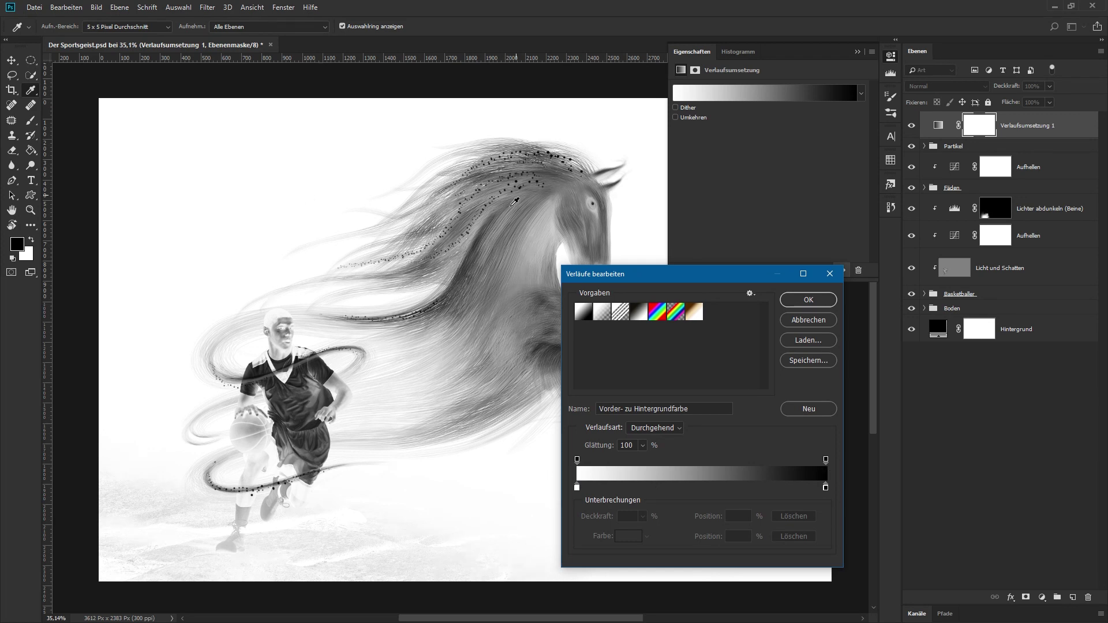
# Step: Set the left gradient stop to a desaturated dark navy (1c1d26)
pyautogui.doubleClick(576, 488)
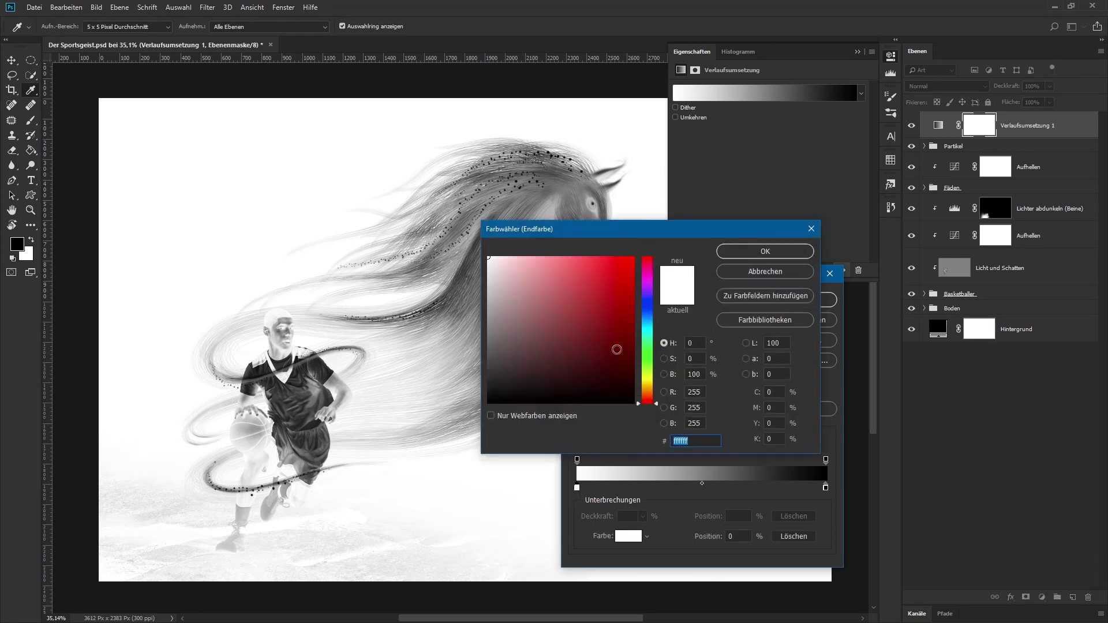
pyautogui.click(648, 310)
pyautogui.write('171927')
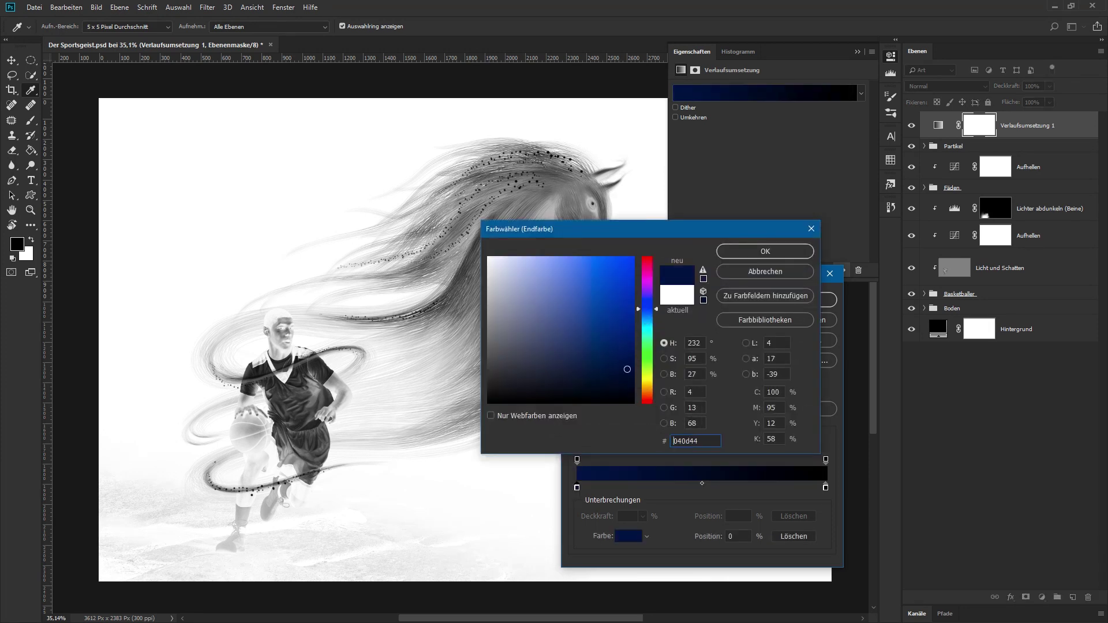
pyautogui.moveTo(547, 381); pyautogui.dragTo(528, 382)
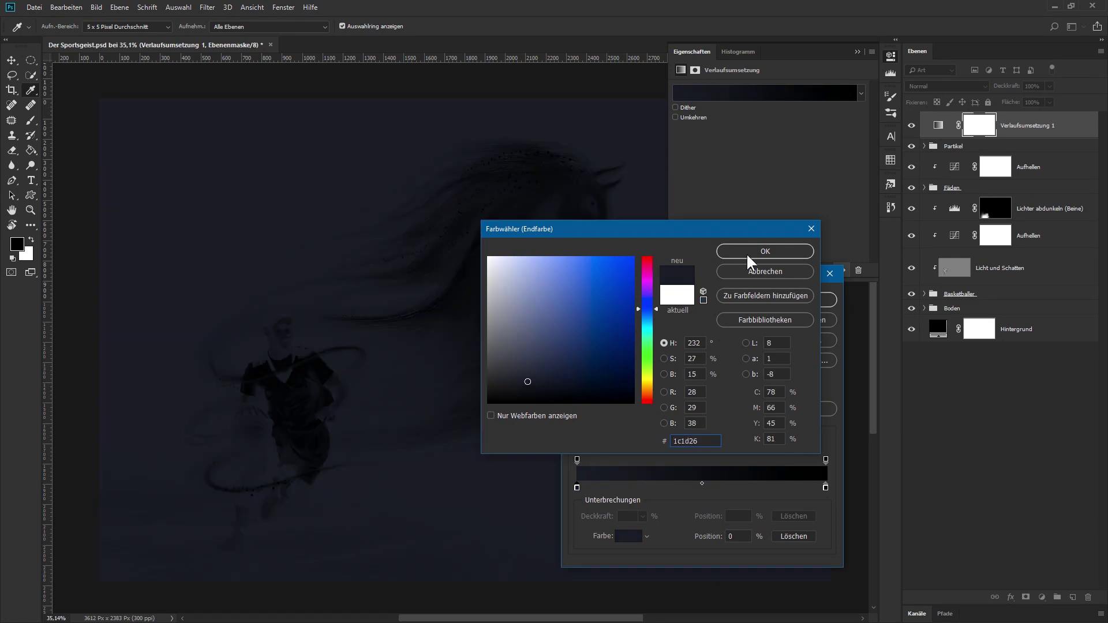
pyautogui.click(762, 252)
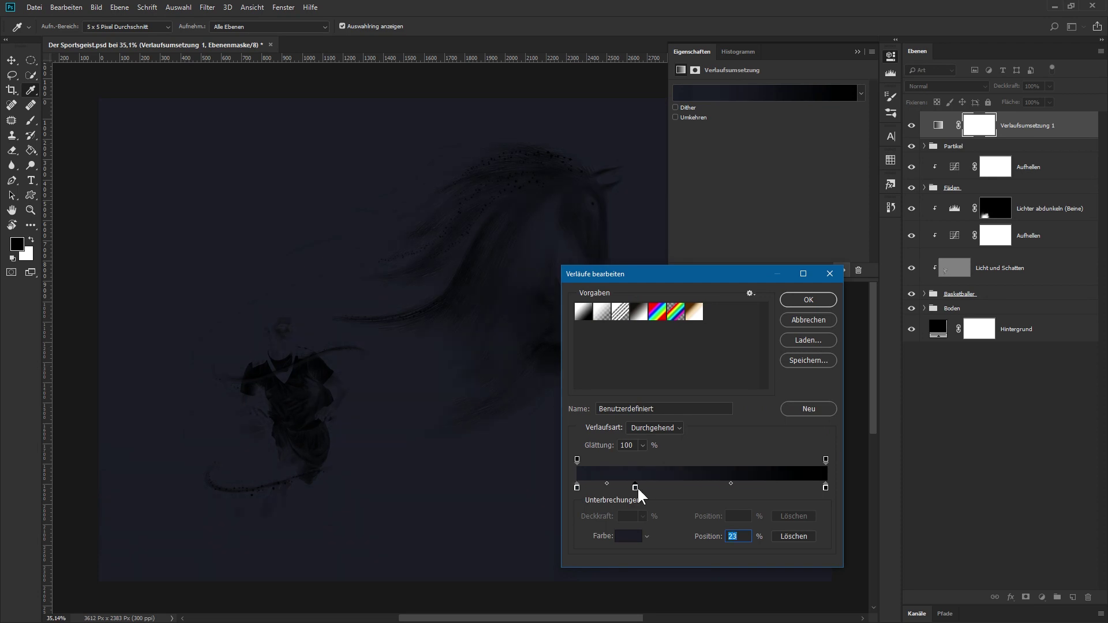
# Step: Add a middle stop at 23% with a muted steel blue-grey
pyautogui.doubleClick(635, 487)
pyautogui.moveTo(527, 381); pyautogui.dragTo(528, 369)
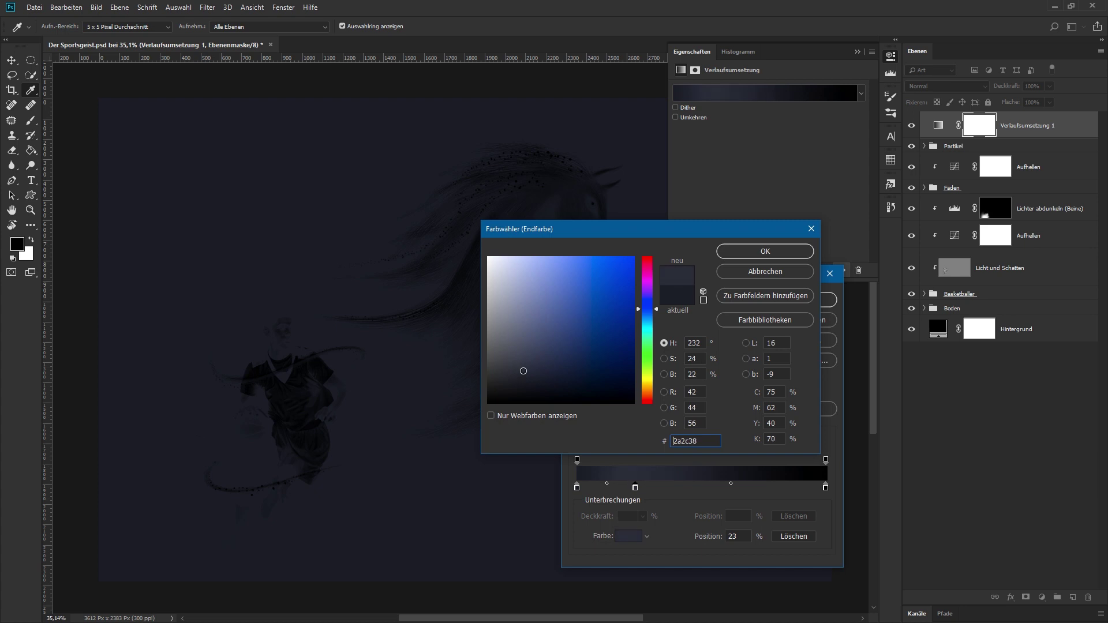
pyautogui.moveTo(645, 310); pyautogui.dragTo(646, 307)
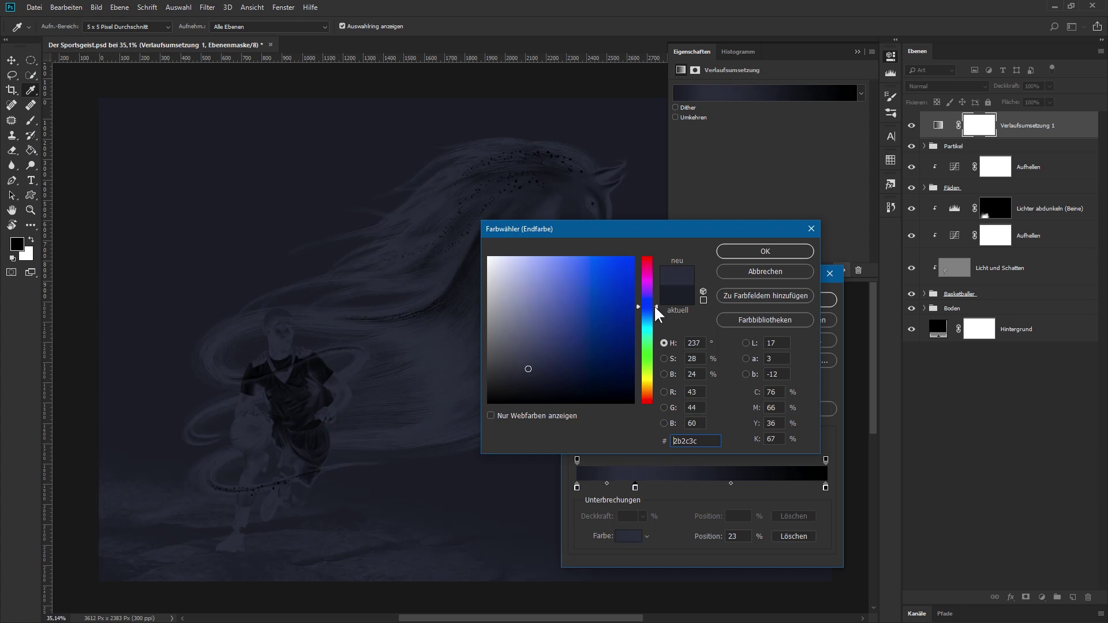
pyautogui.moveTo(528, 368)
pyautogui.mouseDown()
pyautogui.moveTo(539, 369)
pyautogui.moveTo(518, 368)
pyautogui.mouseUp()
pyautogui.moveTo(655, 306); pyautogui.dragTo(655, 317)
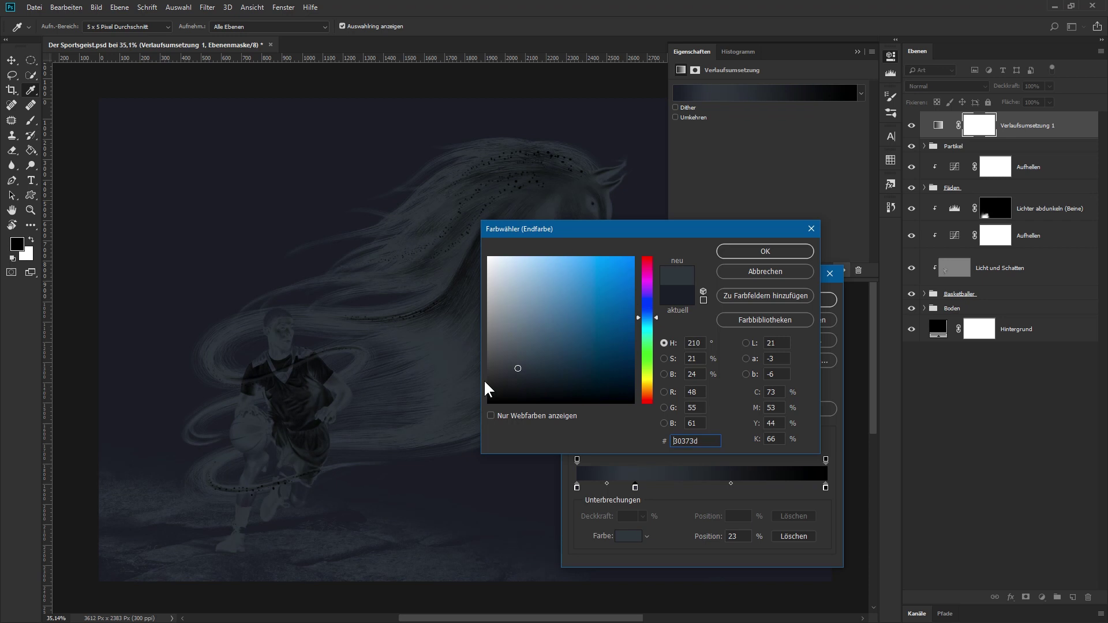
pyautogui.moveTo(517, 369); pyautogui.dragTo(519, 376)
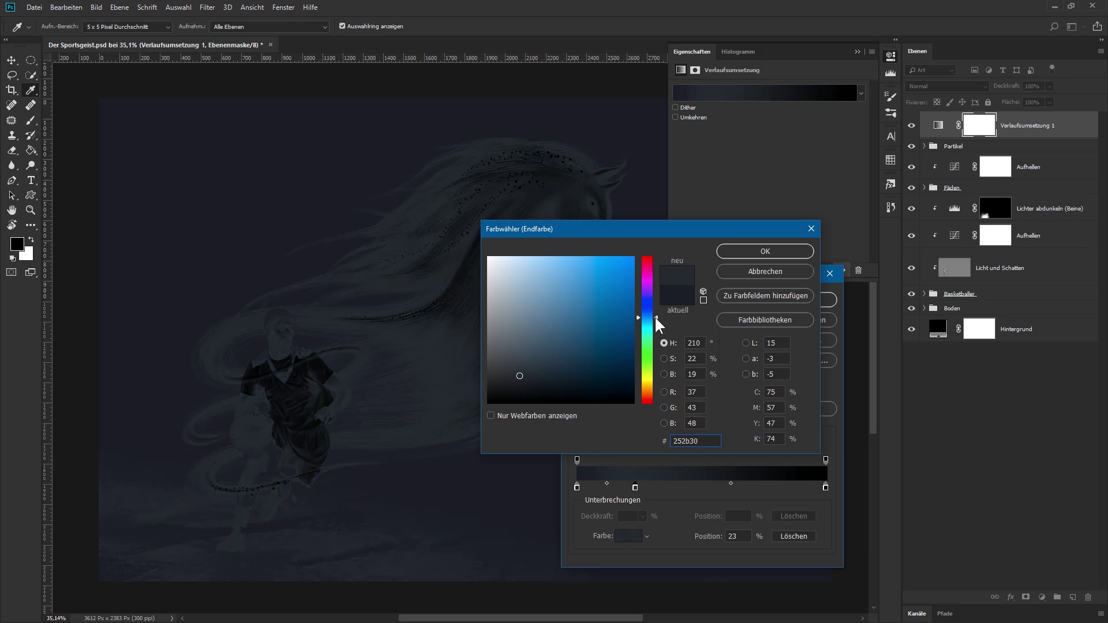
pyautogui.moveTo(654, 316); pyautogui.dragTo(654, 314)
pyautogui.moveTo(522, 378); pyautogui.dragTo(536, 375)
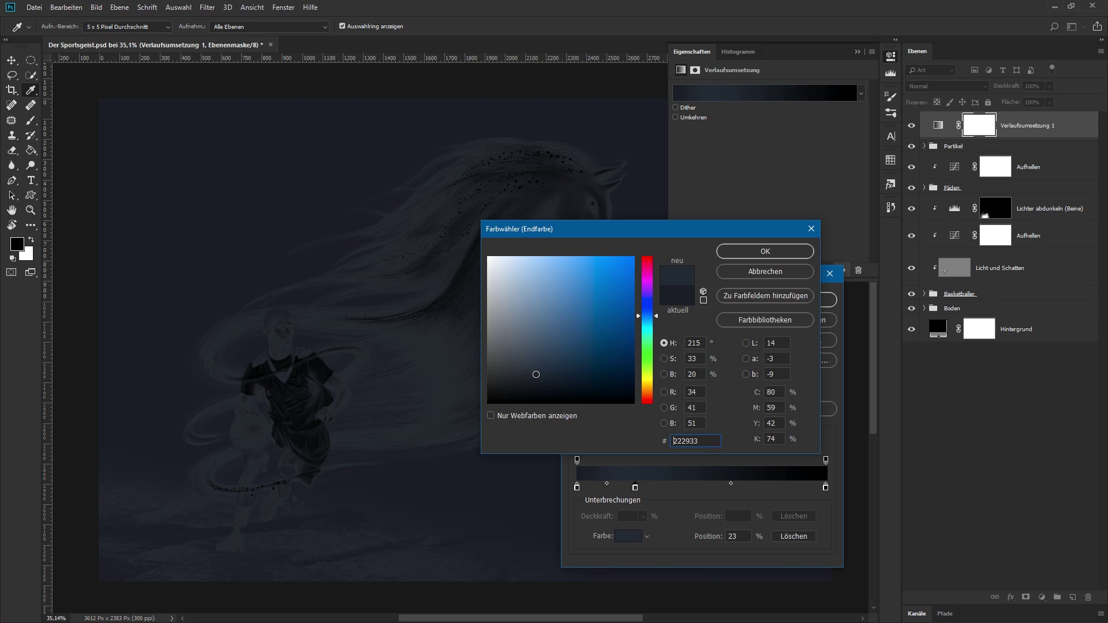
pyautogui.click(765, 251)
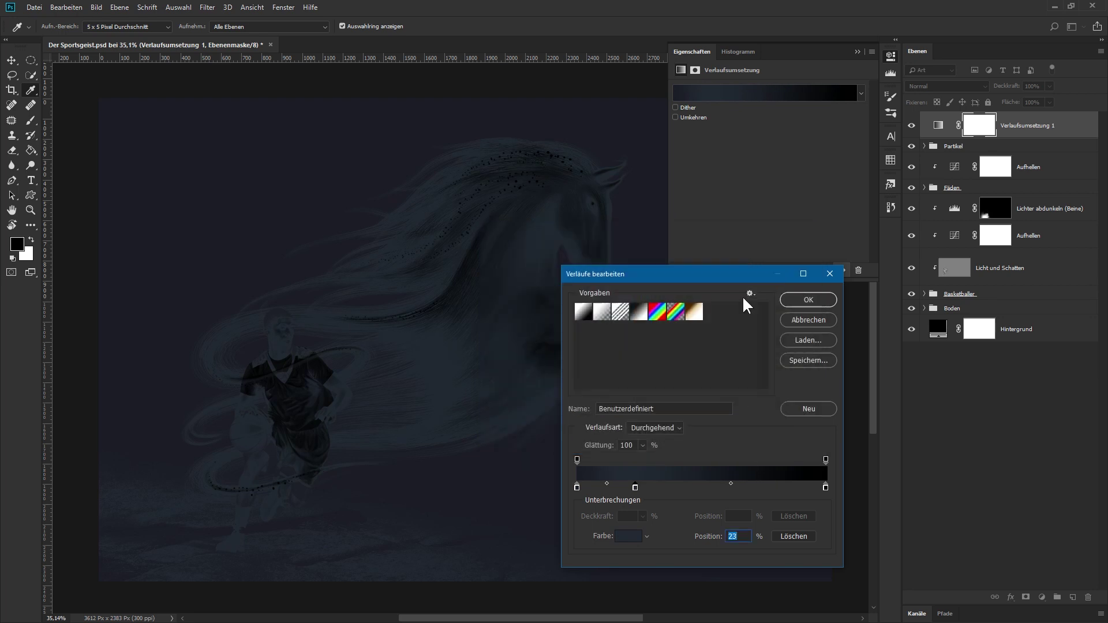
# Step: Set the right stop to white ffffff and accept the navy-to-white gradient
pyautogui.doubleClick(826, 487)
pyautogui.write('ffffff')
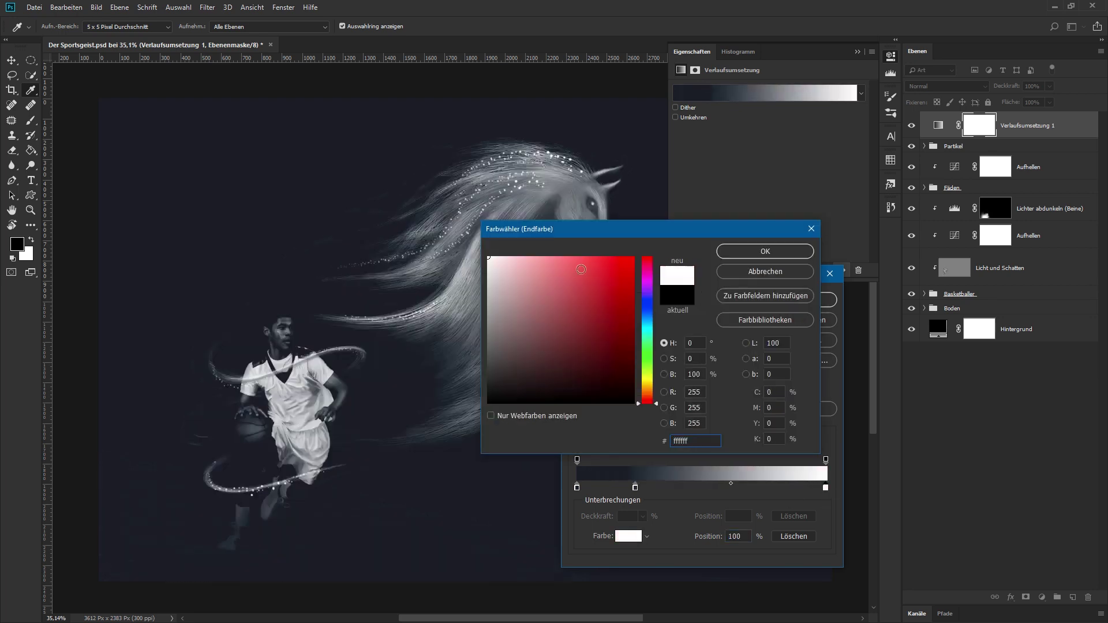
pyautogui.click(776, 253)
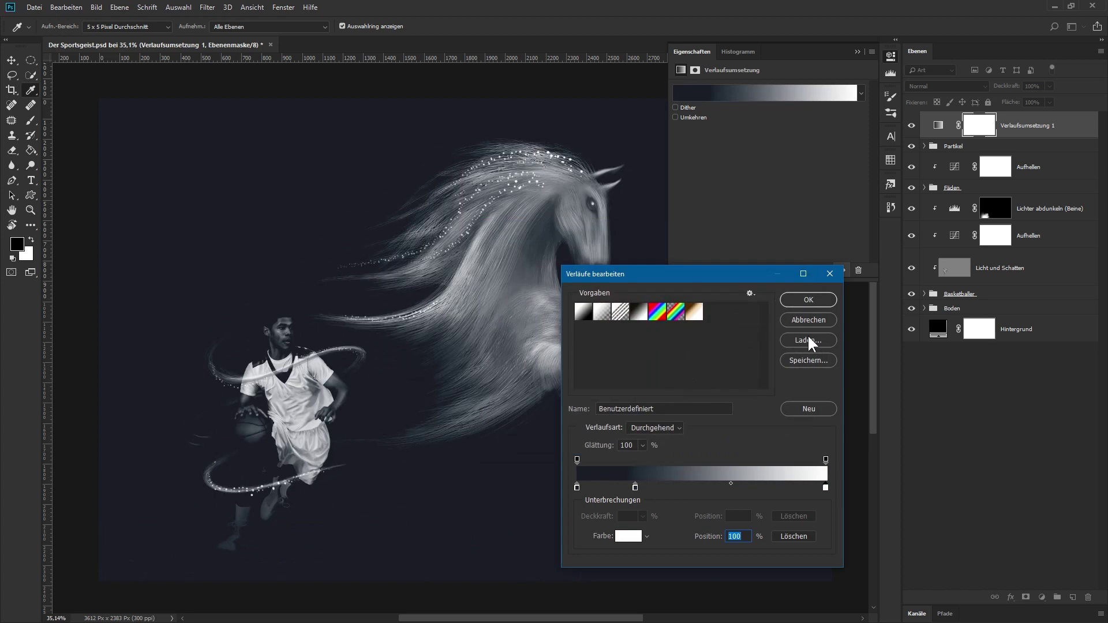
pyautogui.click(812, 300)
pyautogui.doubleClick(1042, 126)
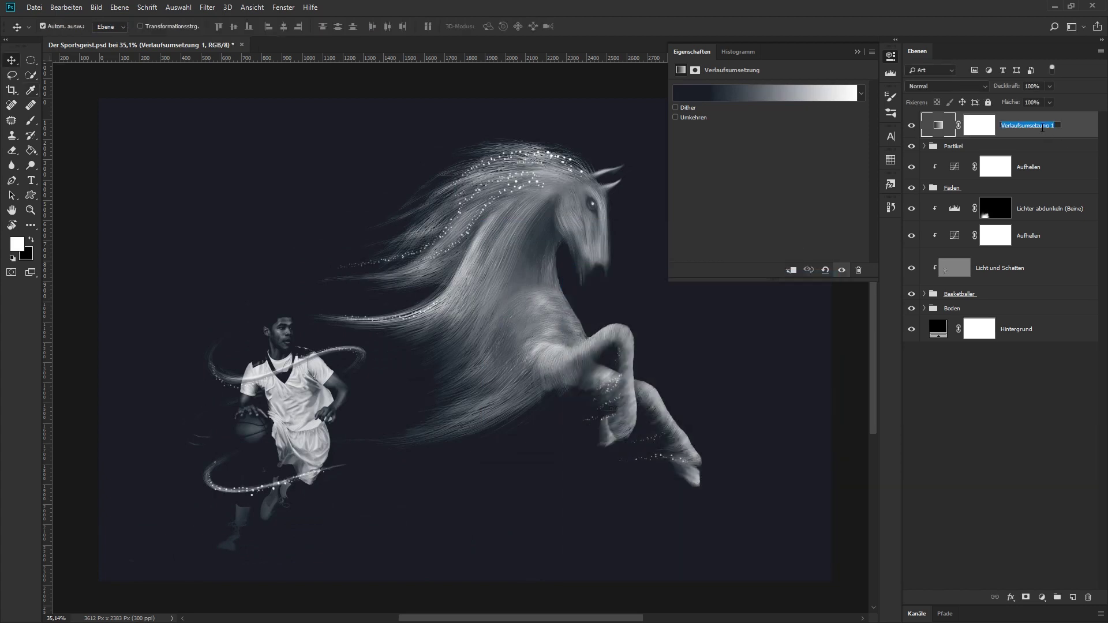
# Step: Rename the gradient map layer 'Farblook' and lower its opacity to 35%
pyautogui.write('Farblook')
pyautogui.press('Return')
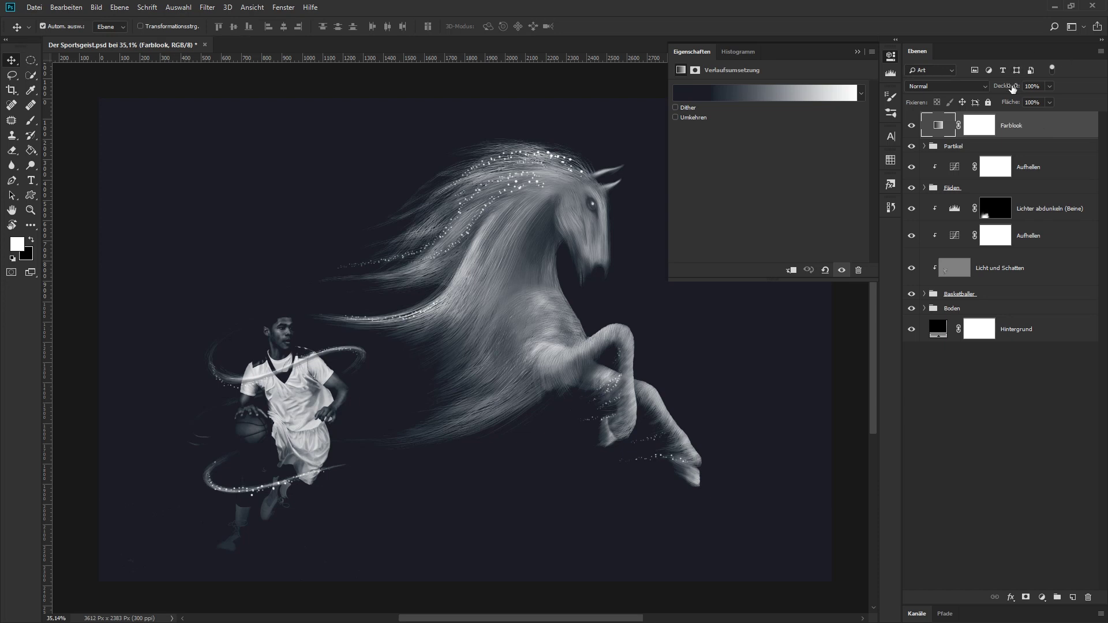
pyautogui.moveTo(1011, 85); pyautogui.dragTo(974, 89)
# Step: Toggle the Farblook layer's visibility to compare the image with and without the colour look
pyautogui.click(912, 129)
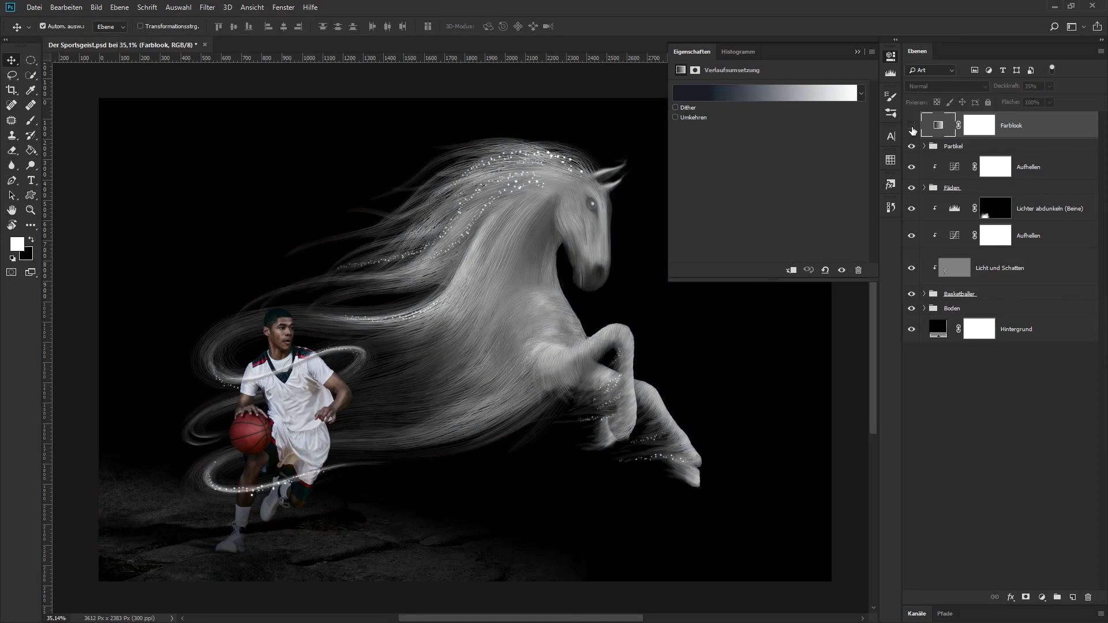
pyautogui.click(912, 127)
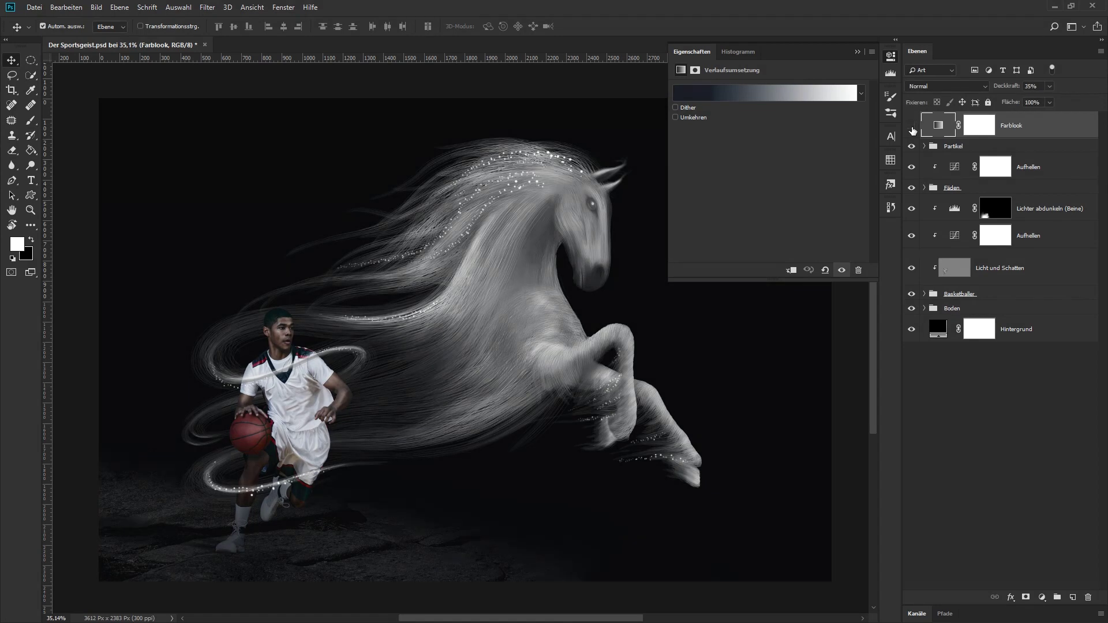
pyautogui.click(911, 127)
pyautogui.click(911, 125)
# Step: Add a Selective Color adjustment layer and cut Cyan in the Reds by 51%
pyautogui.click(1040, 597)
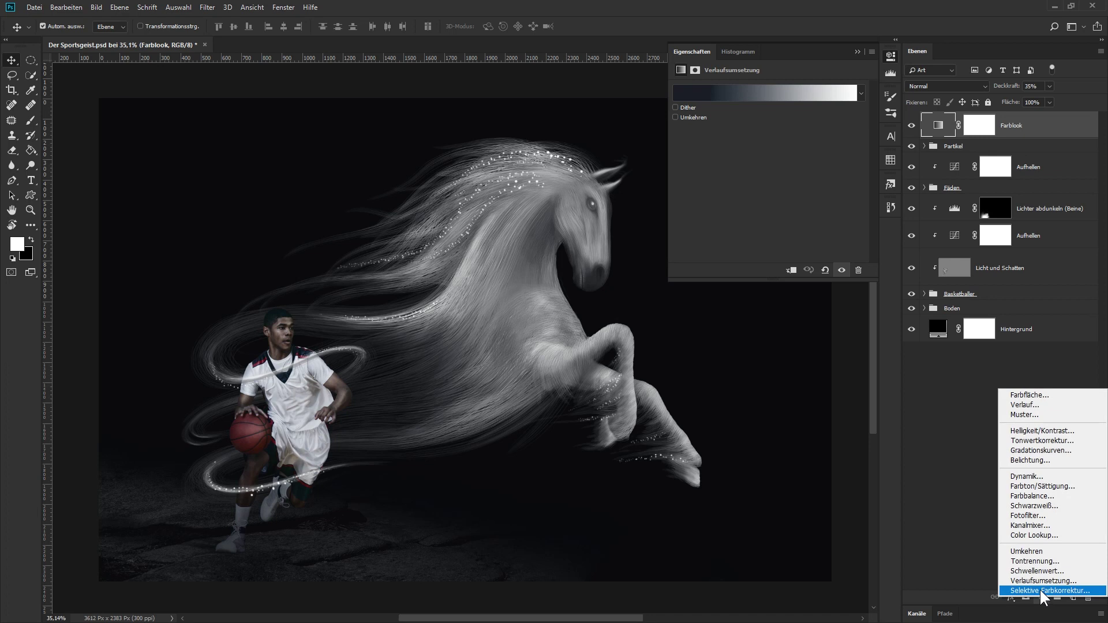
pyautogui.click(1042, 590)
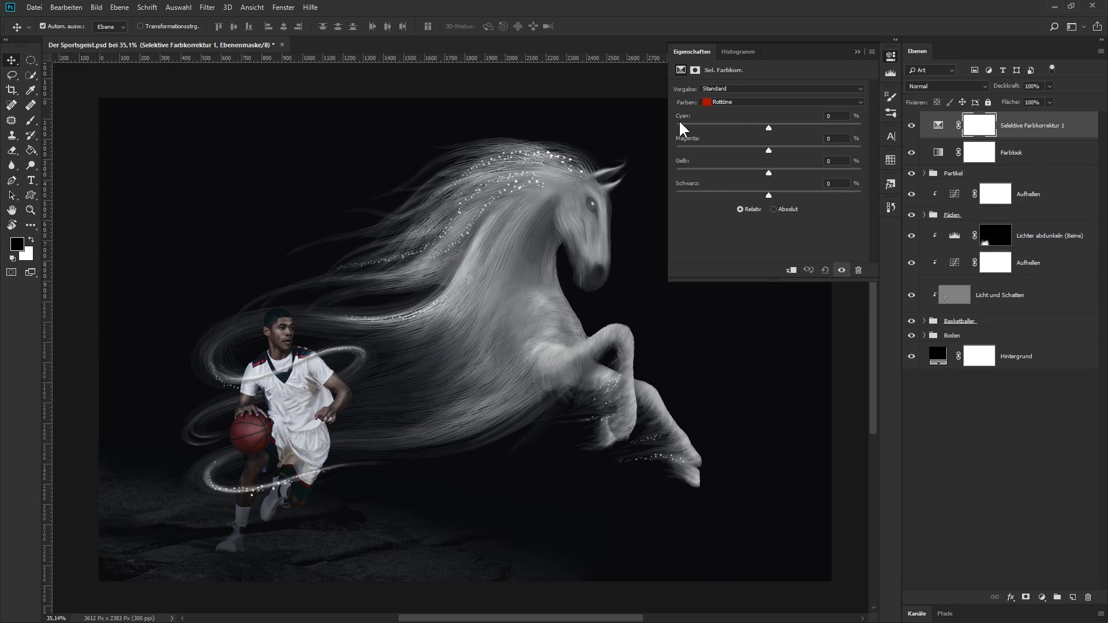
pyautogui.moveTo(770, 127); pyautogui.dragTo(763, 128)
pyautogui.moveTo(721, 123); pyautogui.dragTo(726, 119)
# Step: Rename the selective colour layer 'Rottöne verstärken'
pyautogui.click(857, 52)
pyautogui.doubleClick(1045, 125)
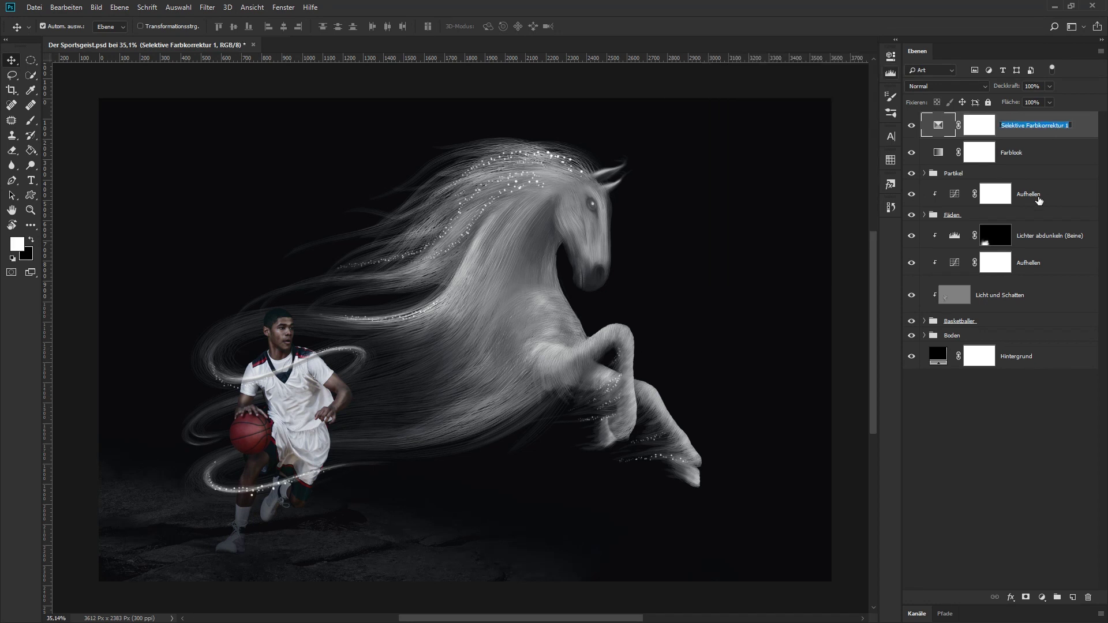
pyautogui.write('Rottö')
pyautogui.write('ne verstärken')
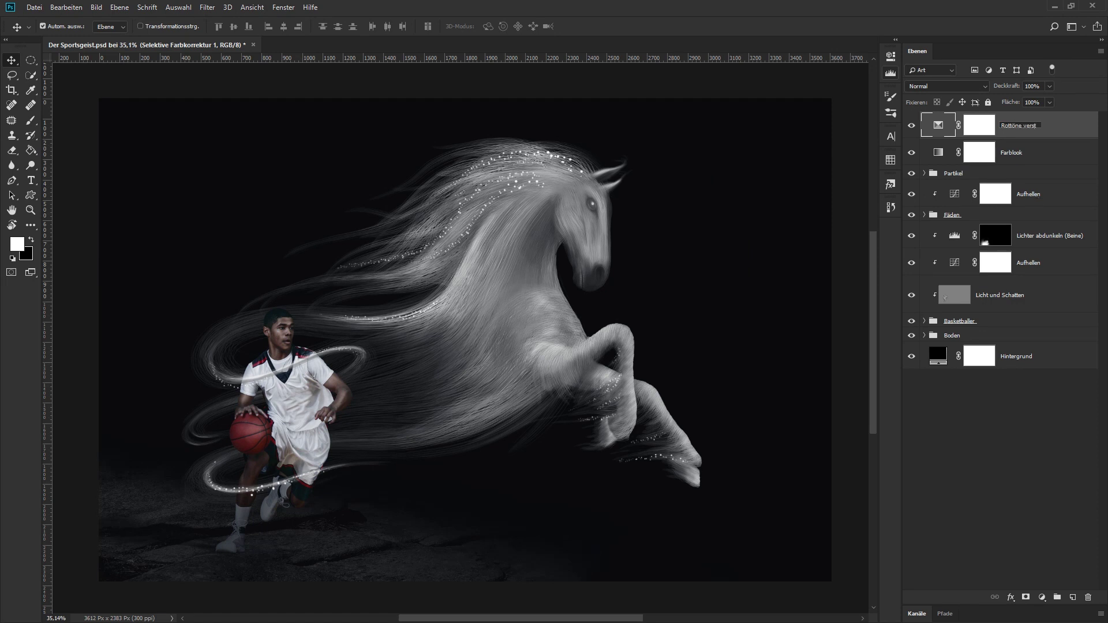